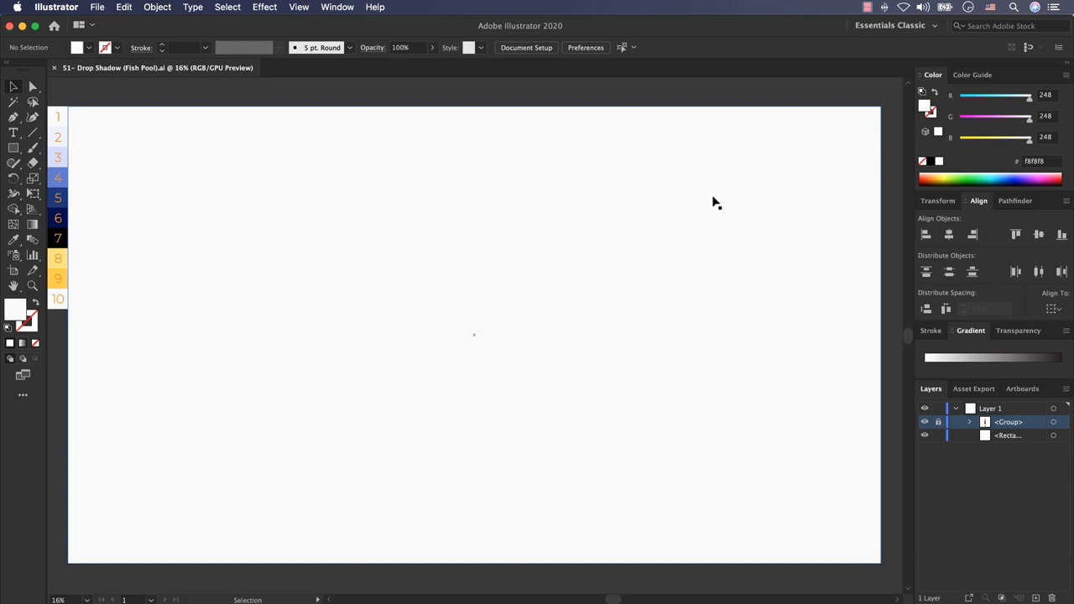
Step: Paint a large wavy, rounded blob outline in the middle of the artboard with the Paintbrush, using a black 1 pt stroke
left_click(33, 148)
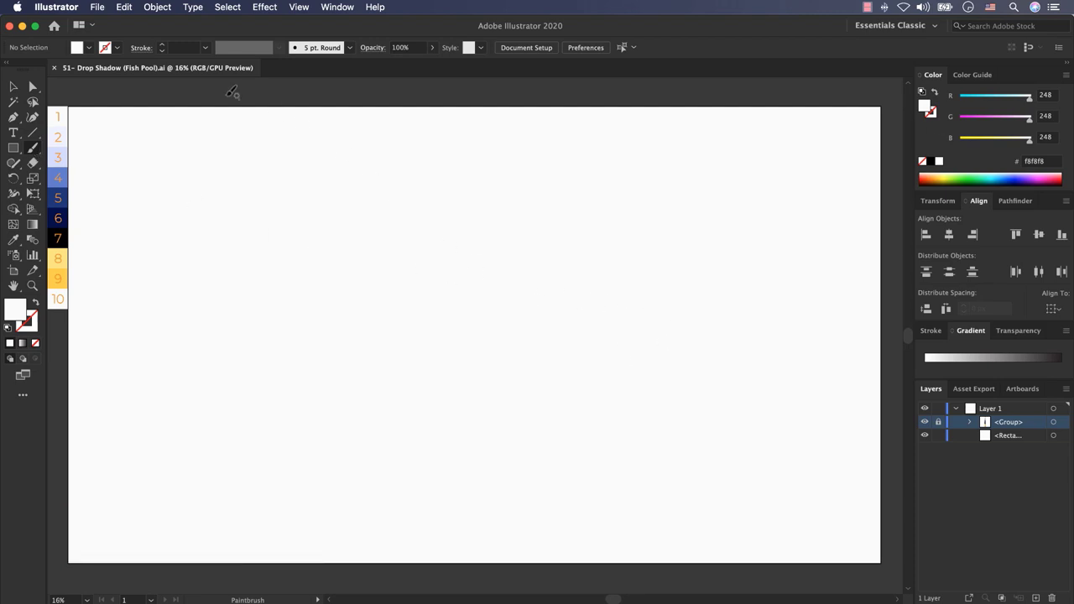
left_click(117, 47)
left_click(36, 70)
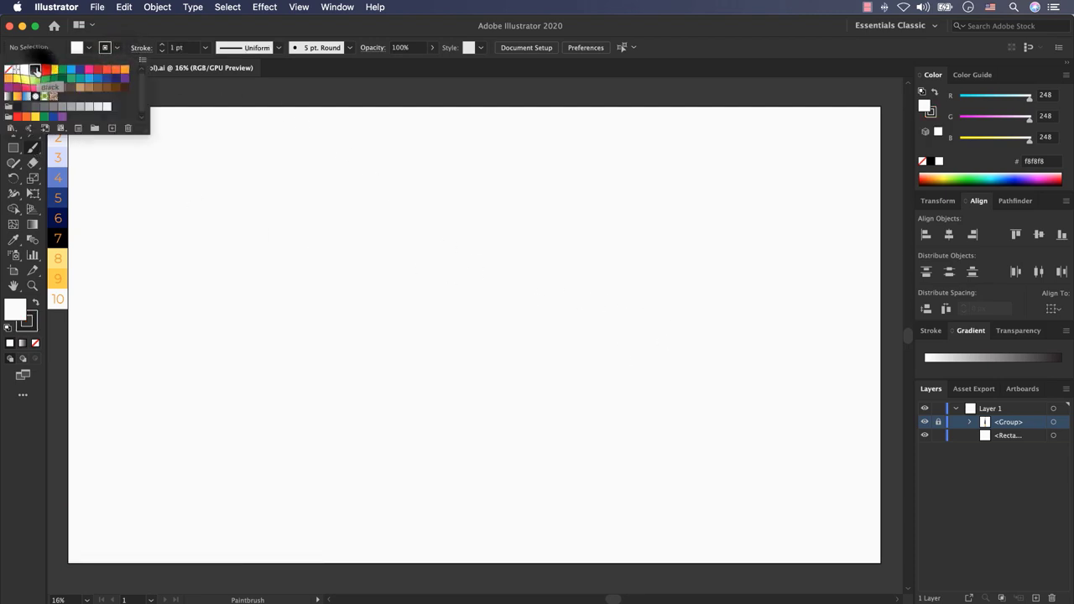
left_click(117, 47)
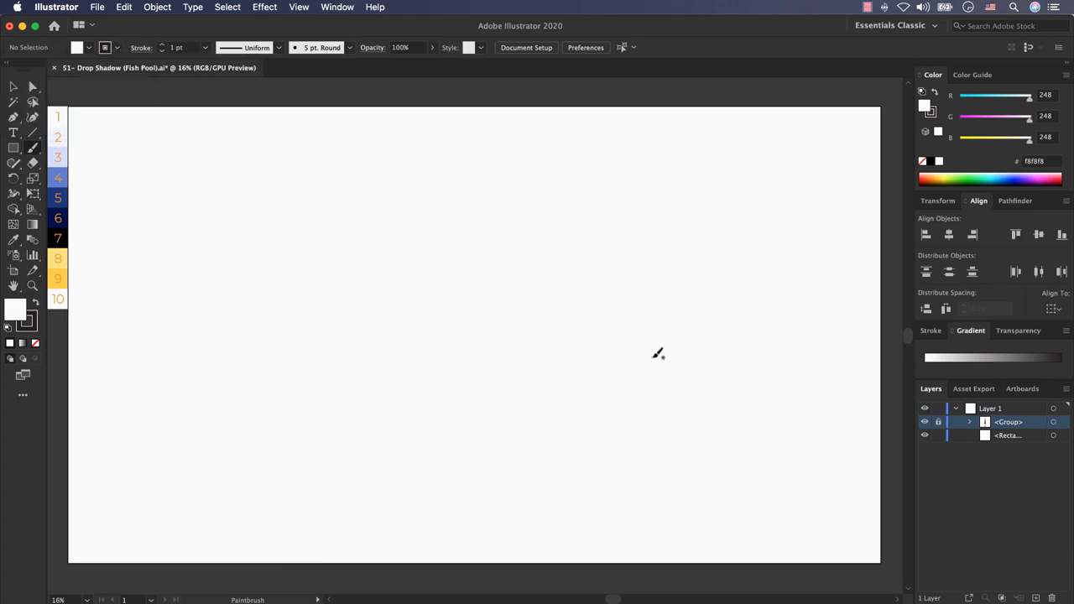
mouse_move(644, 362)
left_mouse_down()
mouse_move(674, 295)
mouse_move(678, 247)
mouse_move(608, 204)
mouse_move(520, 201)
mouse_move(461, 170)
mouse_move(417, 171)
mouse_move(384, 187)
mouse_move(378, 255)
mouse_move(311, 312)
mouse_move(308, 348)
mouse_move(338, 401)
mouse_move(317, 479)
mouse_move(347, 522)
mouse_move(388, 529)
mouse_move(461, 488)
mouse_move(561, 523)
mouse_move(634, 524)
mouse_move(670, 496)
mouse_move(680, 458)
mouse_move(644, 361)
left_mouse_up()
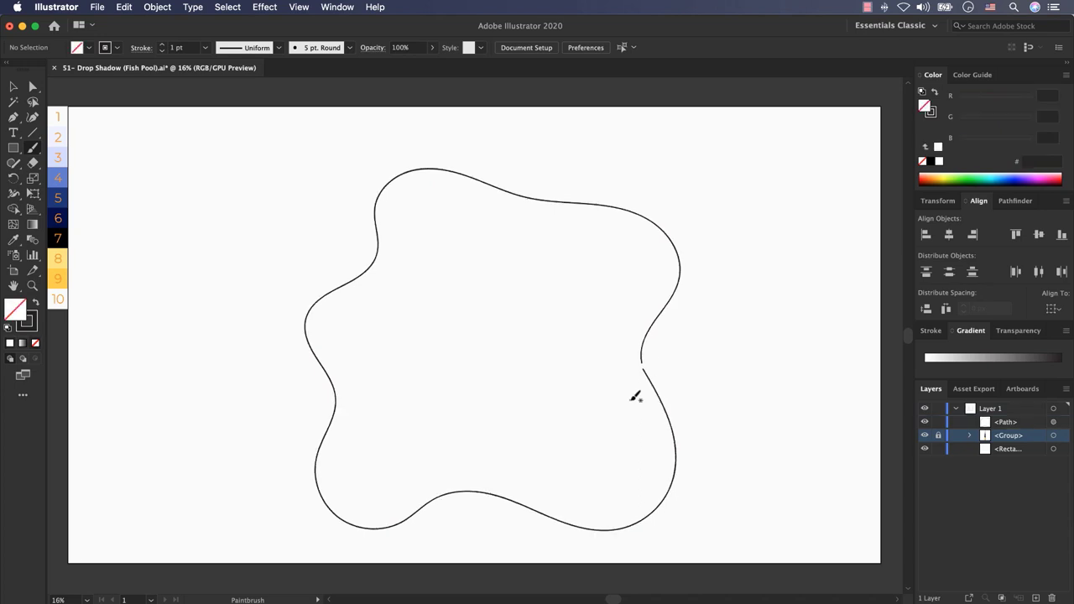
Step: Lock the background rectangle and join the open ends of the blob outline into a closed path
key("a")
mouse_move(646, 361)
left_mouse_down()
mouse_move(637, 366)
mouse_move(667, 388)
left_mouse_up()
key("super+z")
key("super+2")
key("super+j")
left_click(709, 358)
Step: Reshape the blob by moving anchor points: smooth the upper edge, raise the top lobe and pull the left lobe outward
left_click_drag(592, 204, 592, 211)
left_click(559, 242)
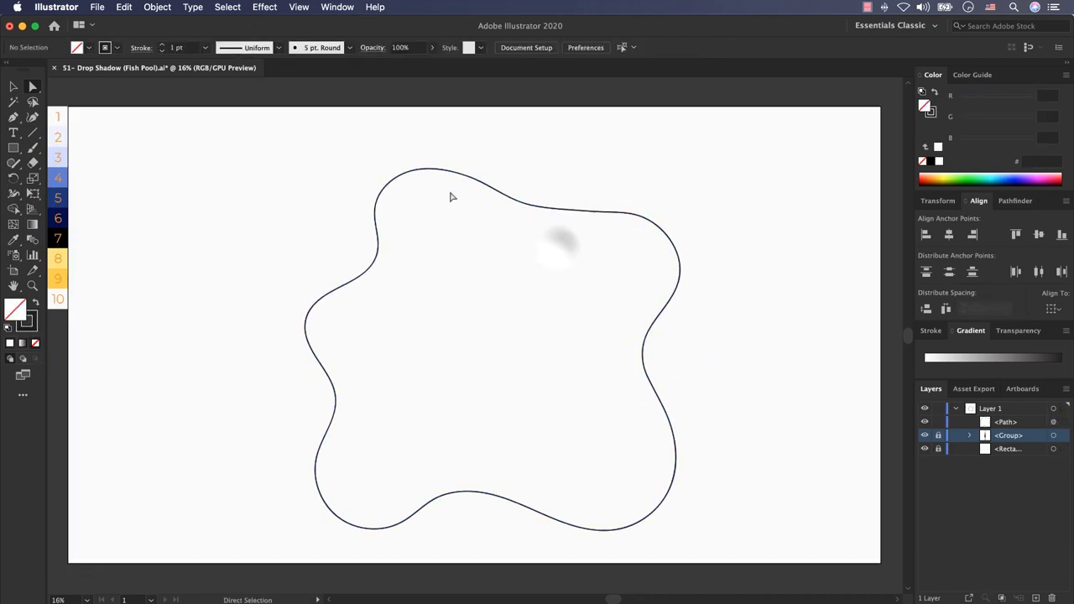
left_click_drag(431, 171, 446, 153)
left_click(478, 234)
left_click(386, 193)
left_click(341, 287)
left_click(306, 319, "shift")
left_click_drag(306, 319, 288, 317)
left_click_drag(381, 230, 386, 229)
left_click(652, 297)
Step: Rotate the whole blob outline slightly clockwise and shift it a little up and to the left on the artboard
key("super+a")
left_click(14, 87)
left_click_drag(701, 136, 711, 144)
left_click_drag(584, 220, 567, 210)
left_click(728, 240)
Step: Fine-tune the anchor points in the blob's left-hand dips and along its upper edge for smoother curves
key("a")
left_click_drag(363, 242, 357, 235)
left_click(283, 209)
left_click_drag(317, 381, 308, 378)
left_click(249, 186)
left_click_drag(567, 201, 572, 211)
left_click(594, 146)
scroll(543, 202, "up", 5)
scroll(624, 227, "down", 4)
scroll(624, 226, "down", 1)
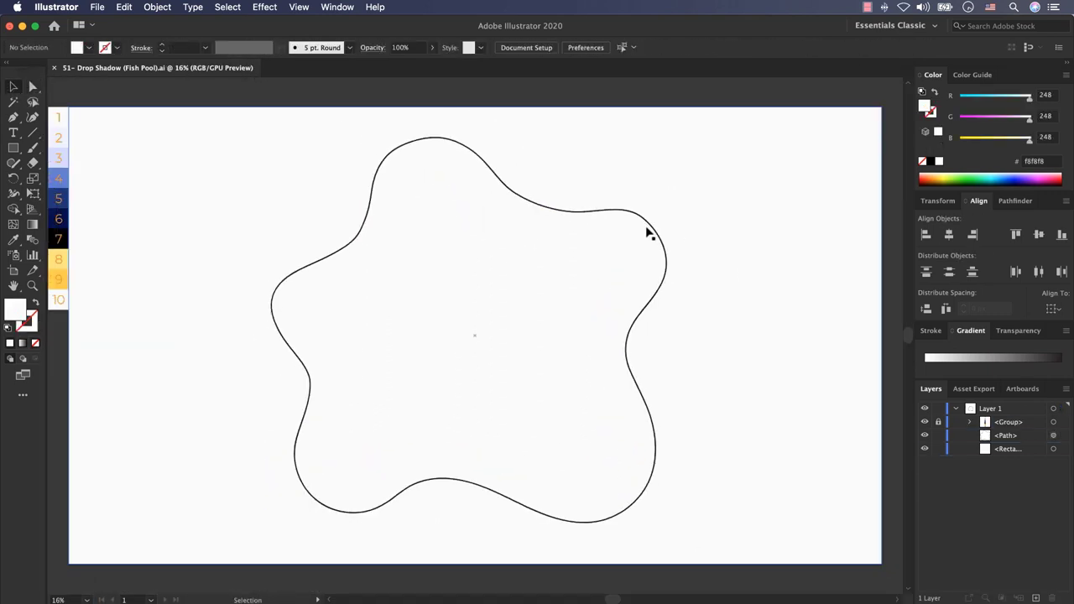
Step: Fill the background rectangle with the color of palette swatch 1 (#f8f8f8)
key("v")
left_click(602, 213)
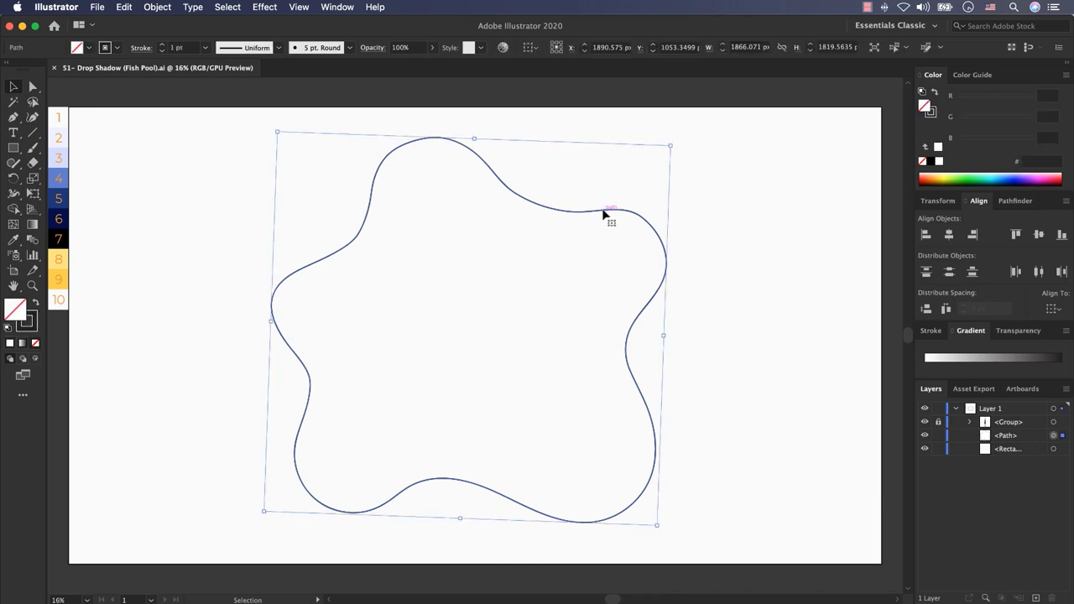
left_click(777, 266)
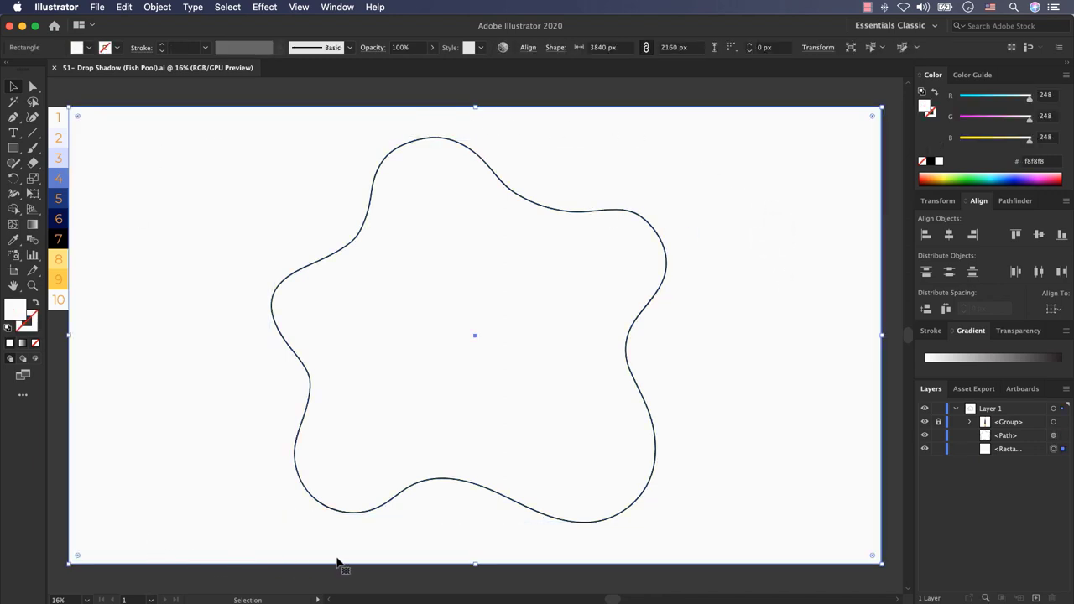
left_click(13, 242)
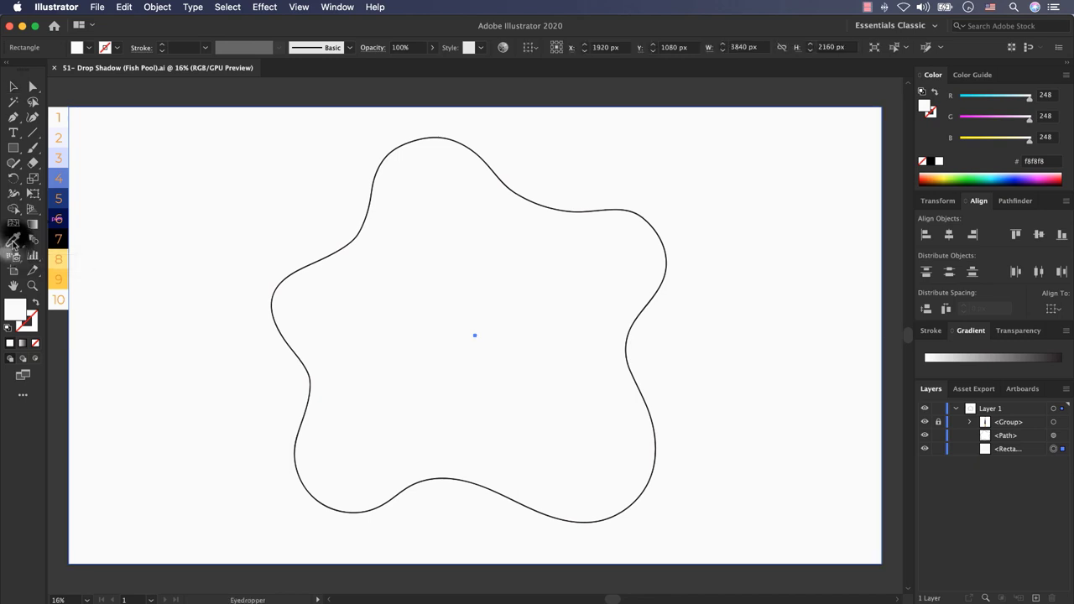
left_click(52, 112)
left_click(14, 87)
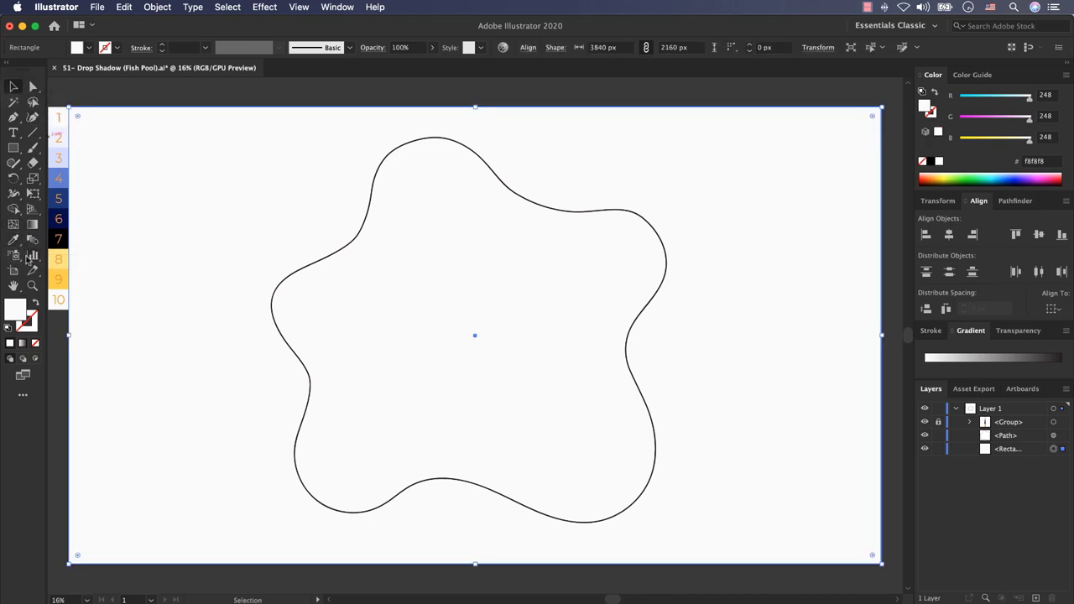
double_click(15, 310)
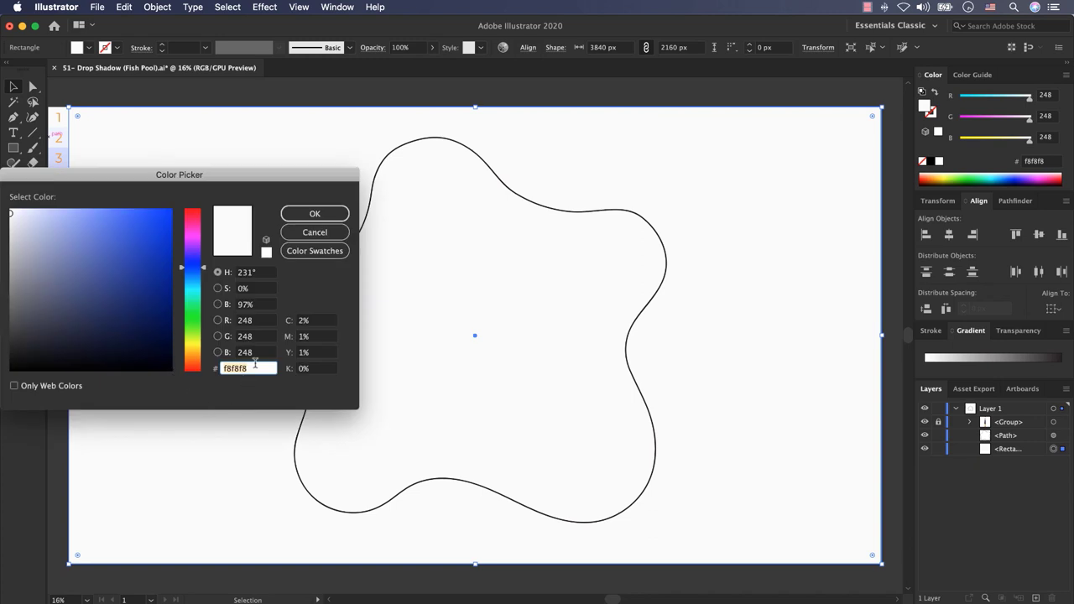
left_click(291, 219)
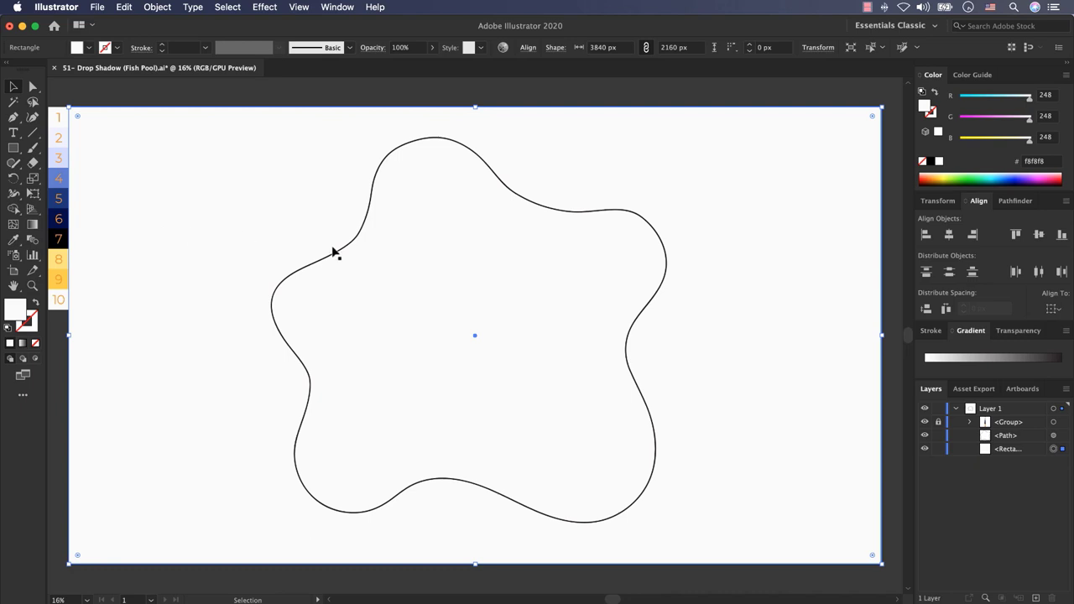
Step: Cut the blob shape out of the background rectangle with the Minus Front pathfinder operation
key("shift")
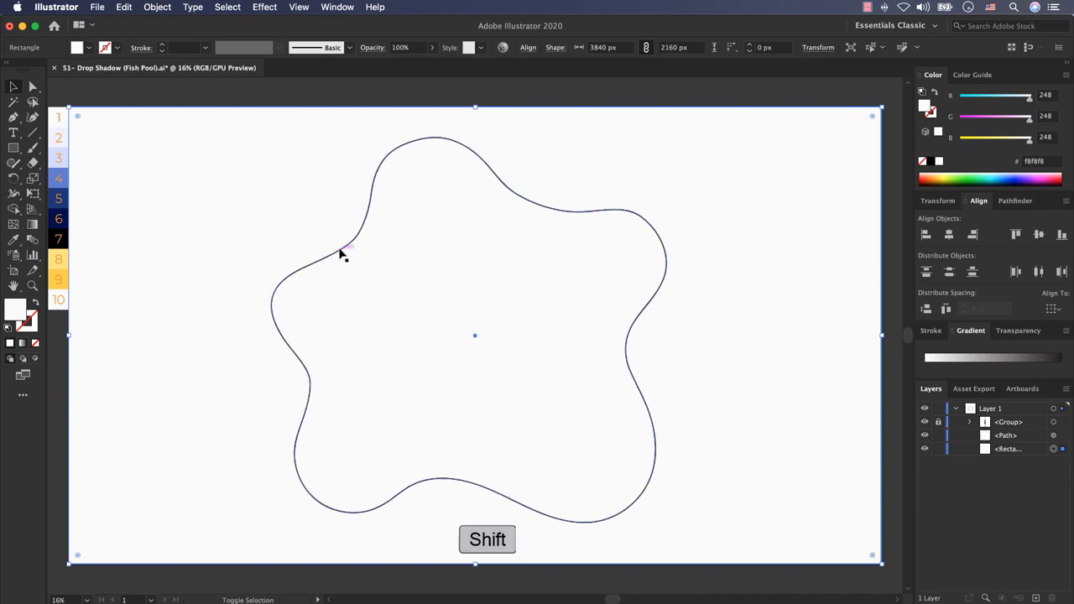
left_click(341, 253, "shift")
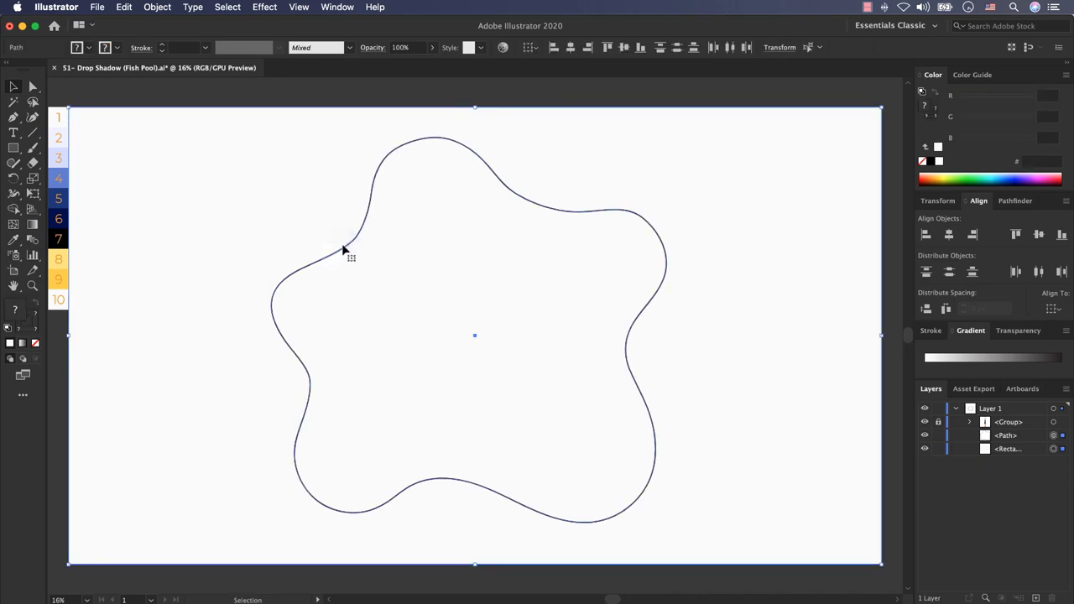
left_click(1011, 202)
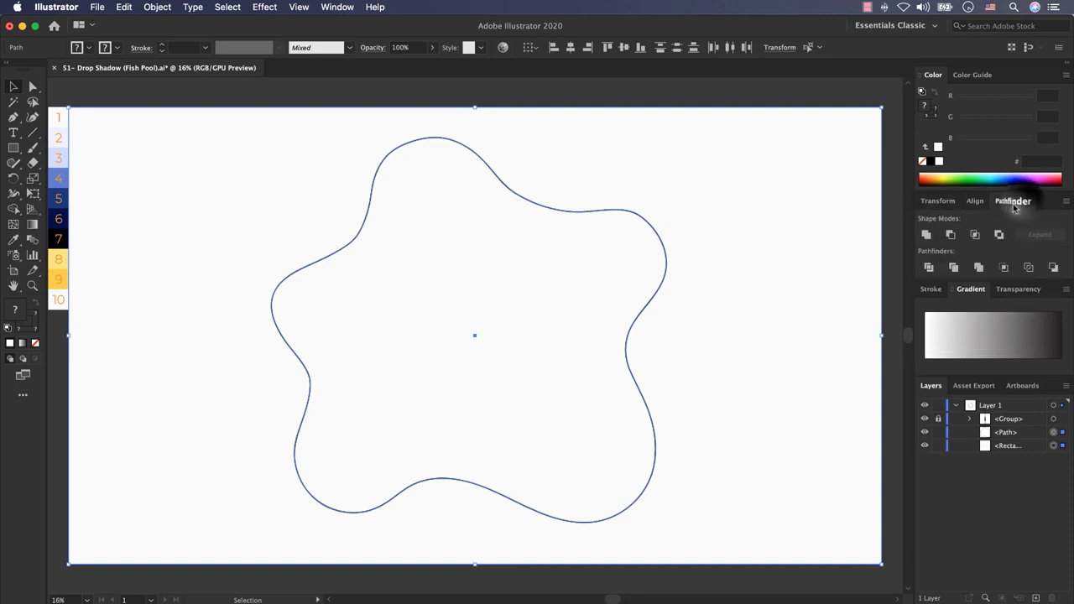
left_click(950, 236)
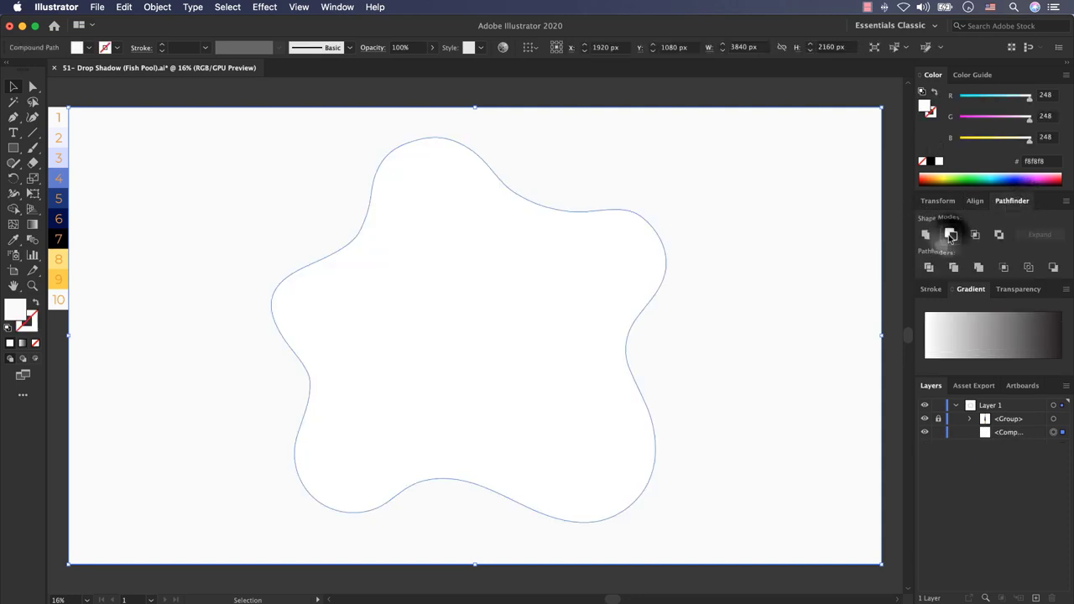
left_click(563, 218)
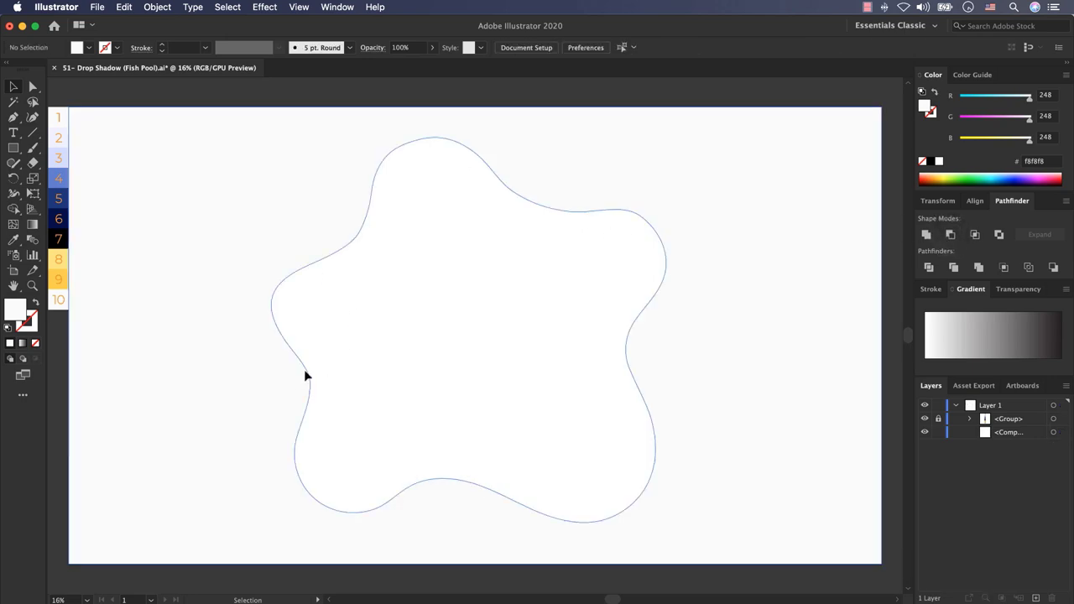
Step: Hide and show the cut-out background shape to check its opening
left_click(760, 369)
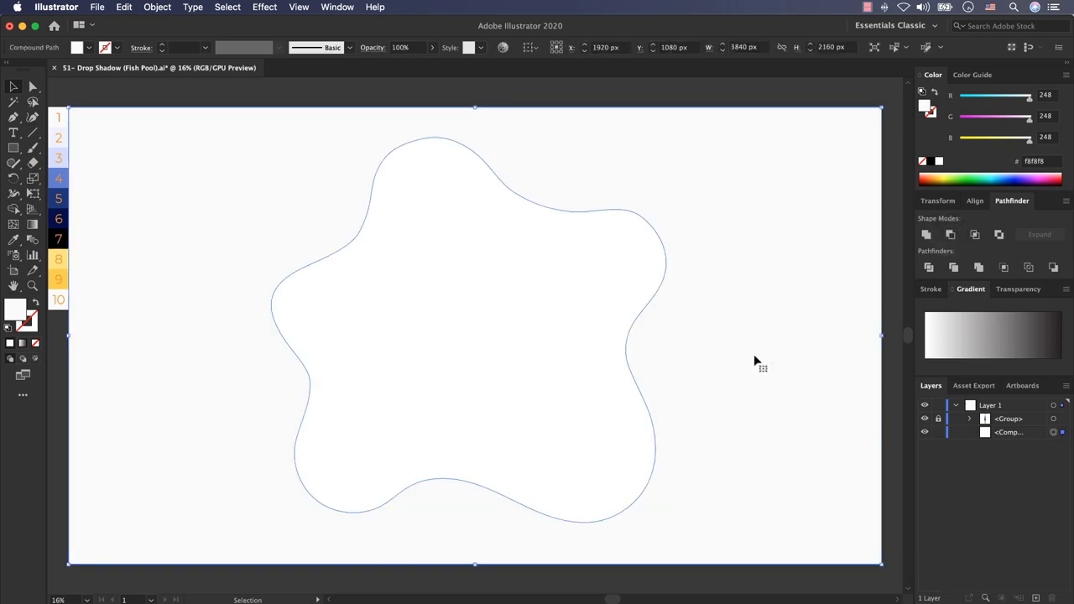
left_click(925, 433)
left_click(925, 432)
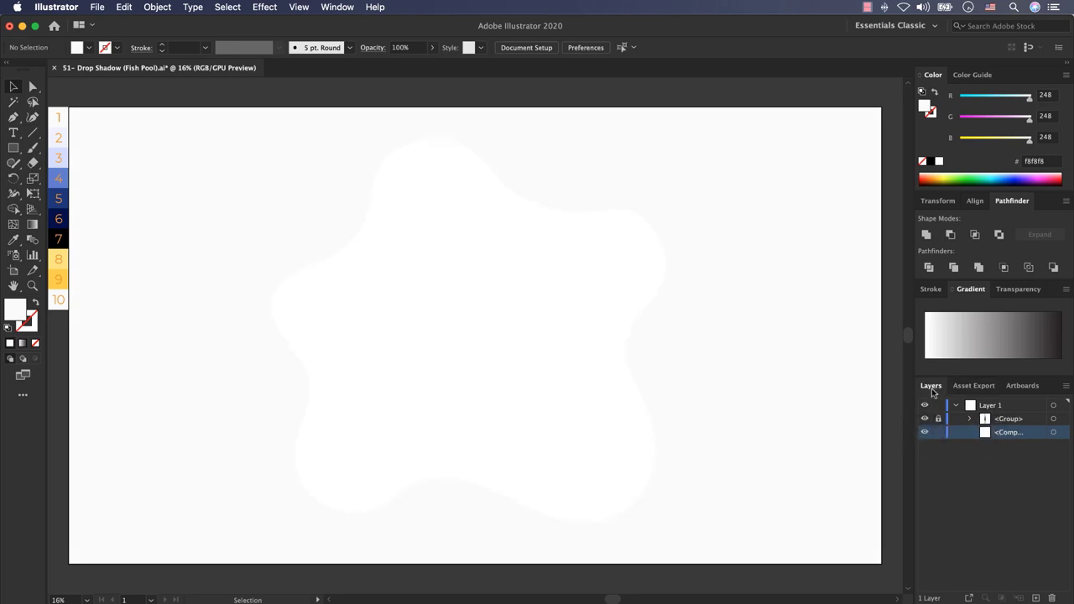
left_click(336, 7)
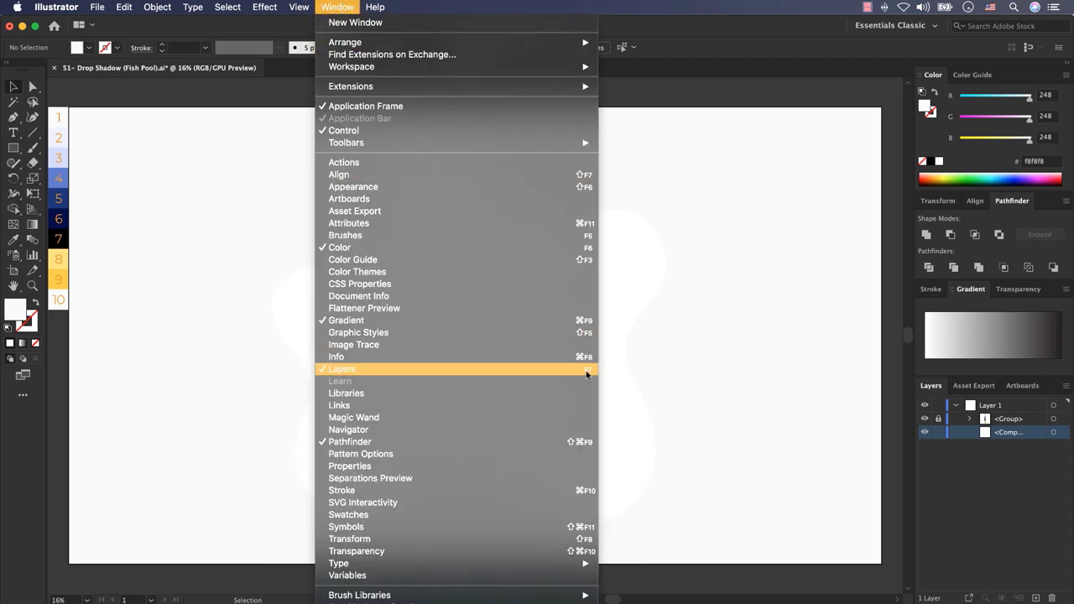
key("F7")
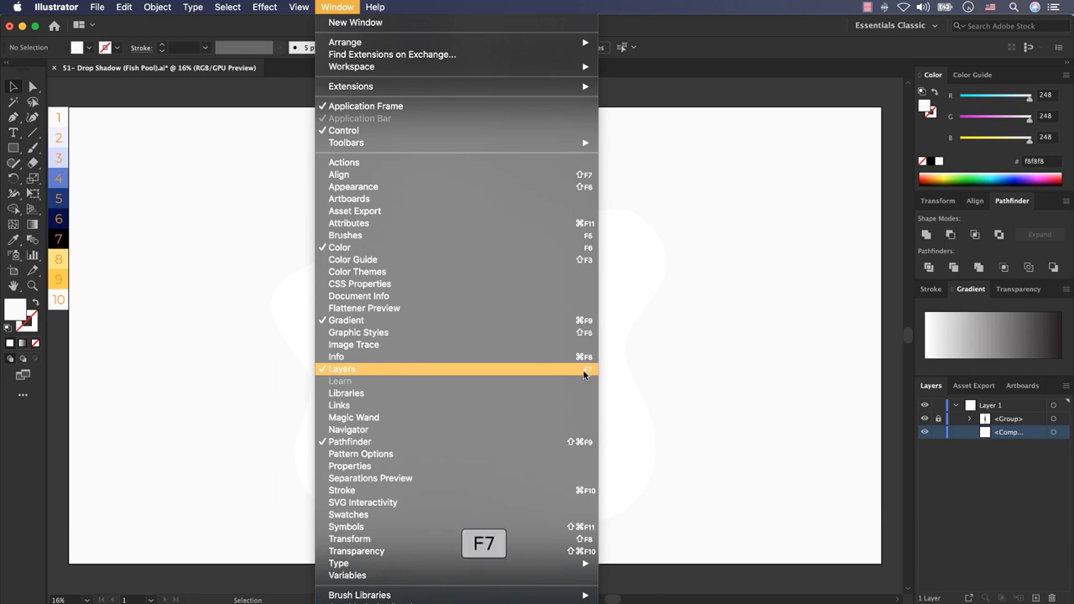
left_click(653, 97)
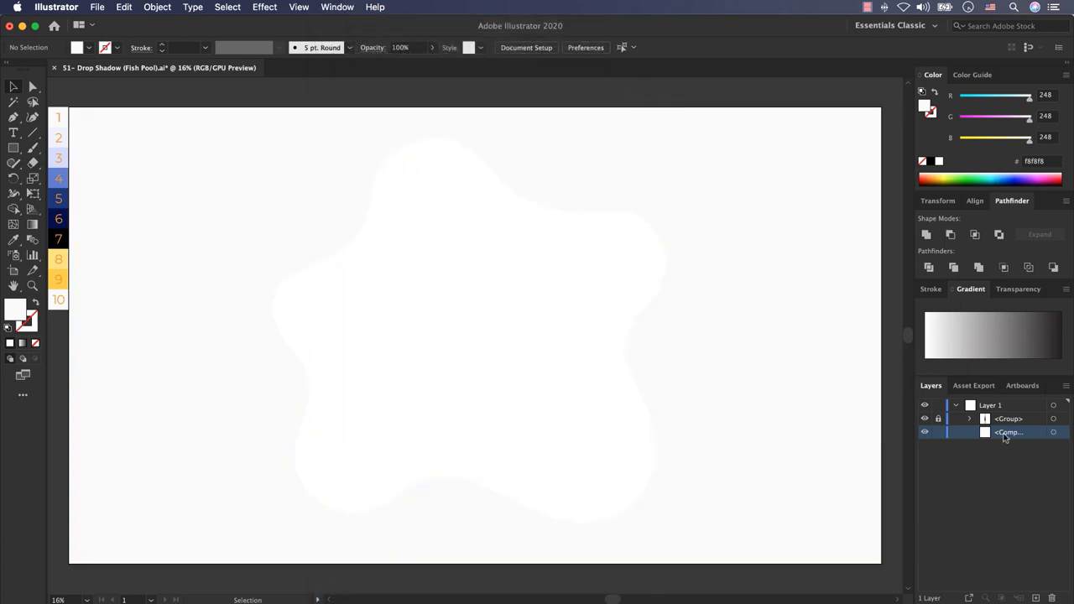
Step: Duplicate the cut-out compound path within Layer 1
left_click_drag(1003, 437, 1037, 596)
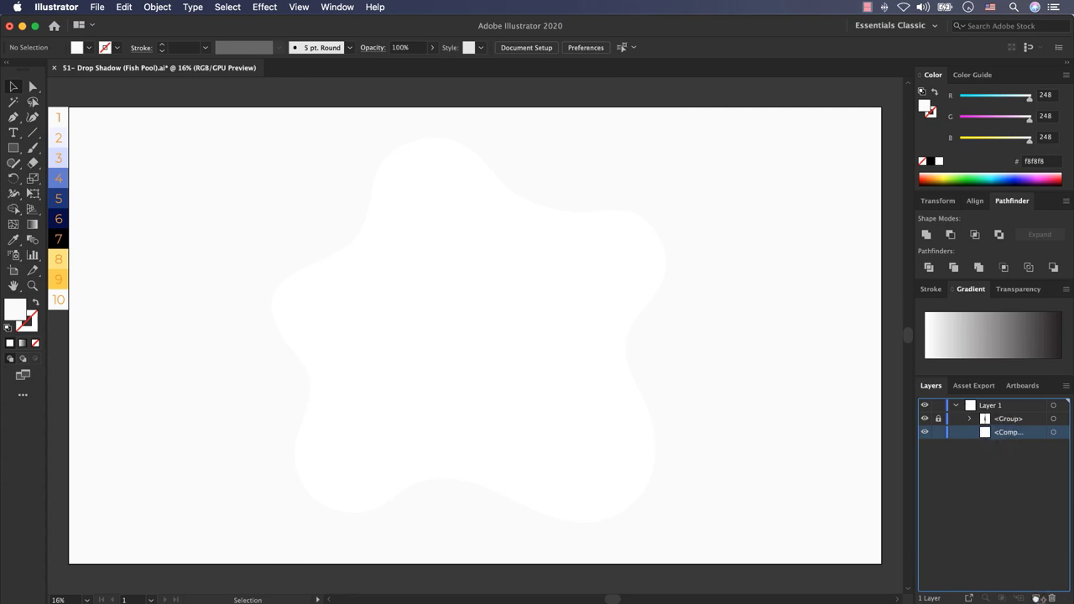
left_click_drag(1037, 598, 1037, 599)
left_click(1010, 433)
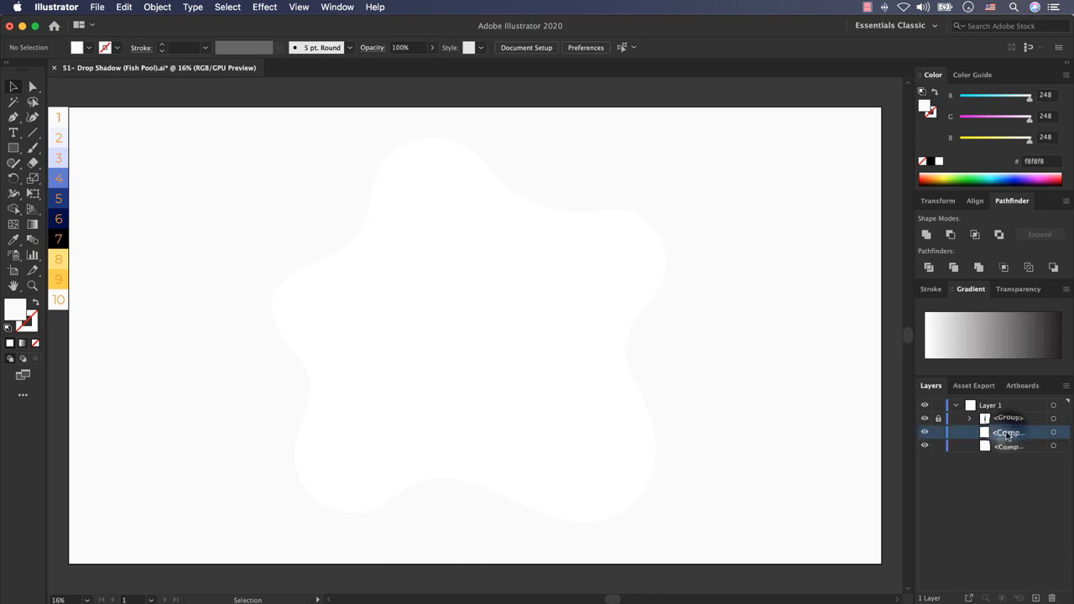
left_click_drag(1012, 434, 1000, 453)
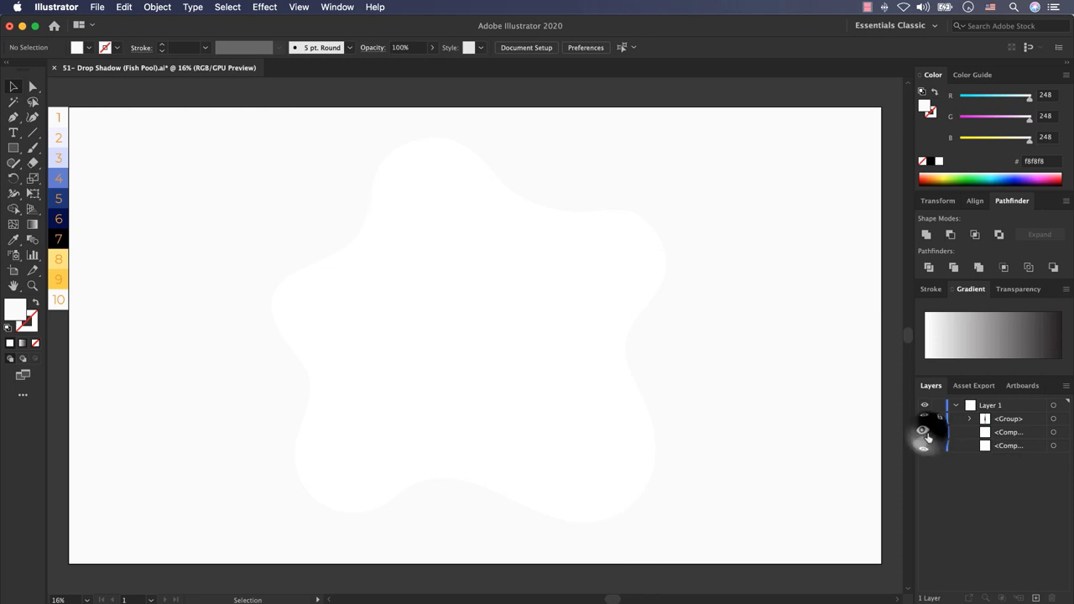
Step: Fill the lower cut-out copy with the color of palette swatch 2 (#edf0fb)
left_click(1053, 445)
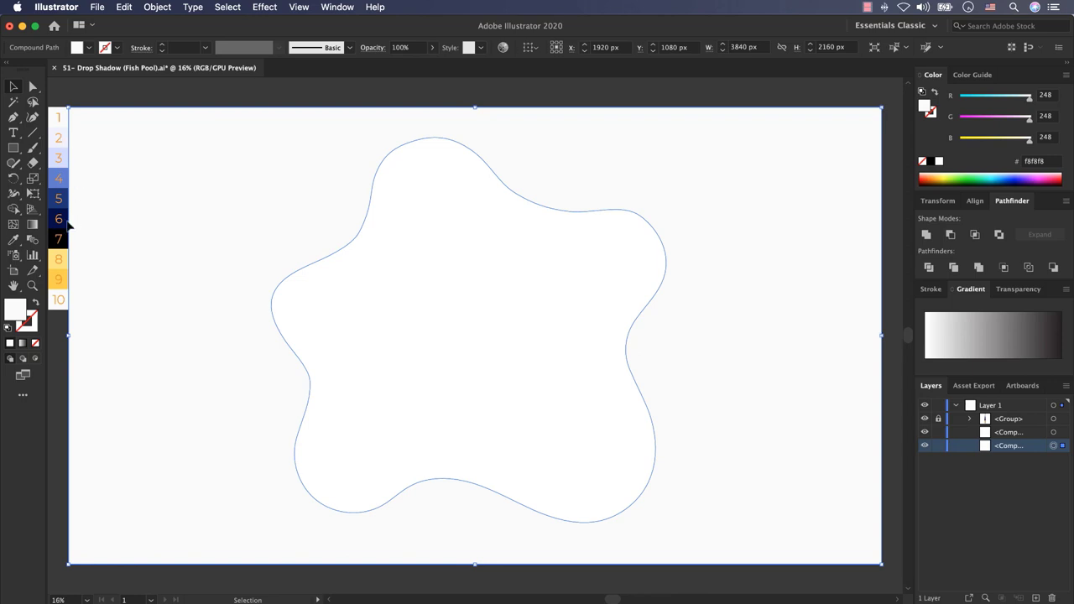
left_click(13, 239)
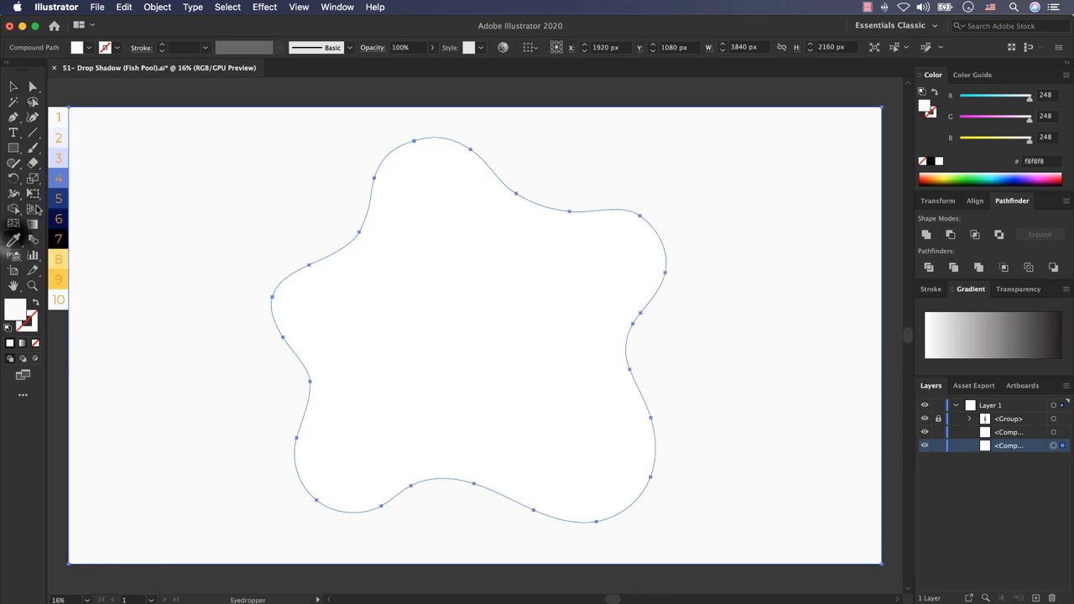
left_click(64, 129)
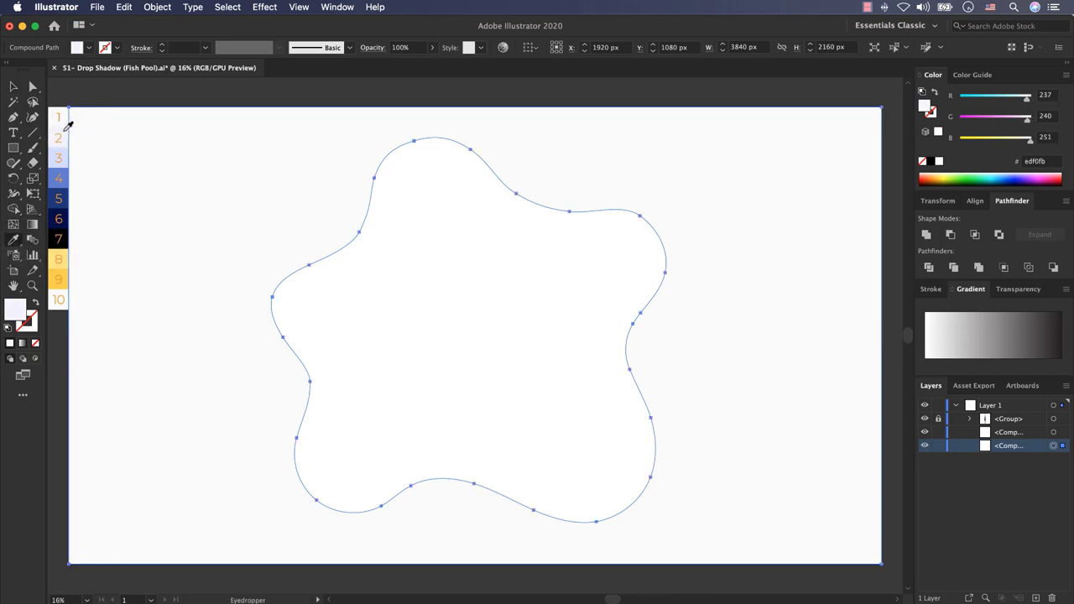
Step: Scale the lower cut-out copy down proportionally about its center to about 3585 × 2017 px
key("v")
left_click_drag(880, 567, 857, 550)
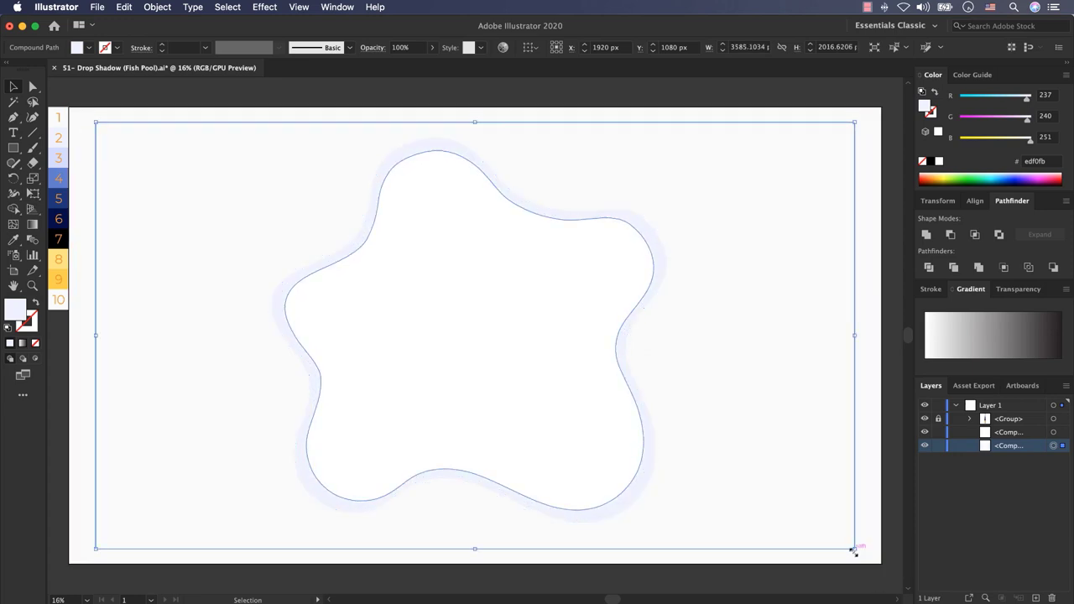
left_click(892, 417)
left_click(654, 253)
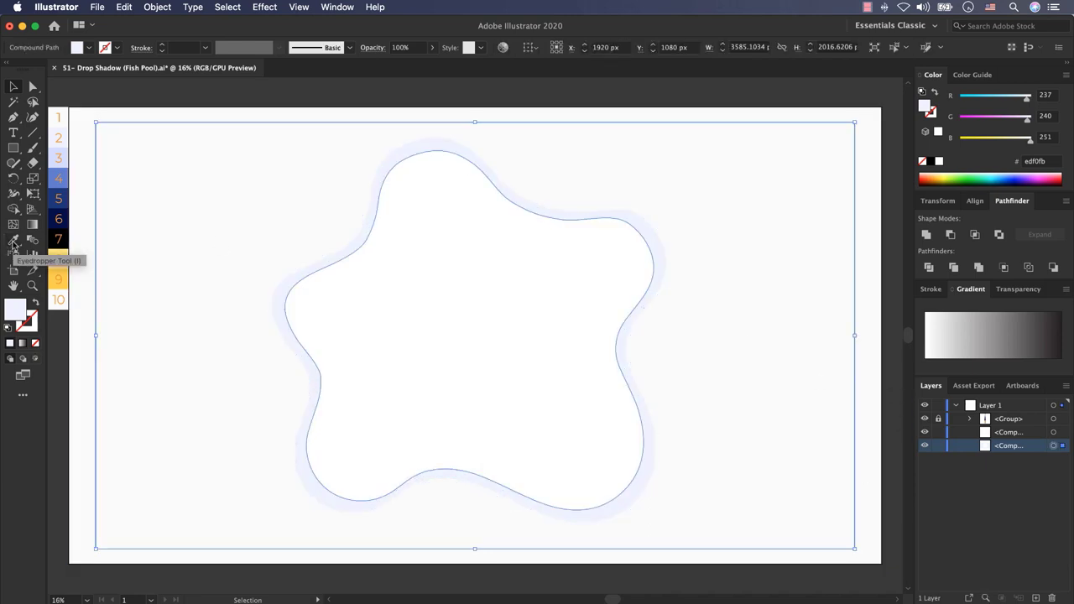
Step: Check the hex code of the smaller cut-out's fill color
double_click(15, 309)
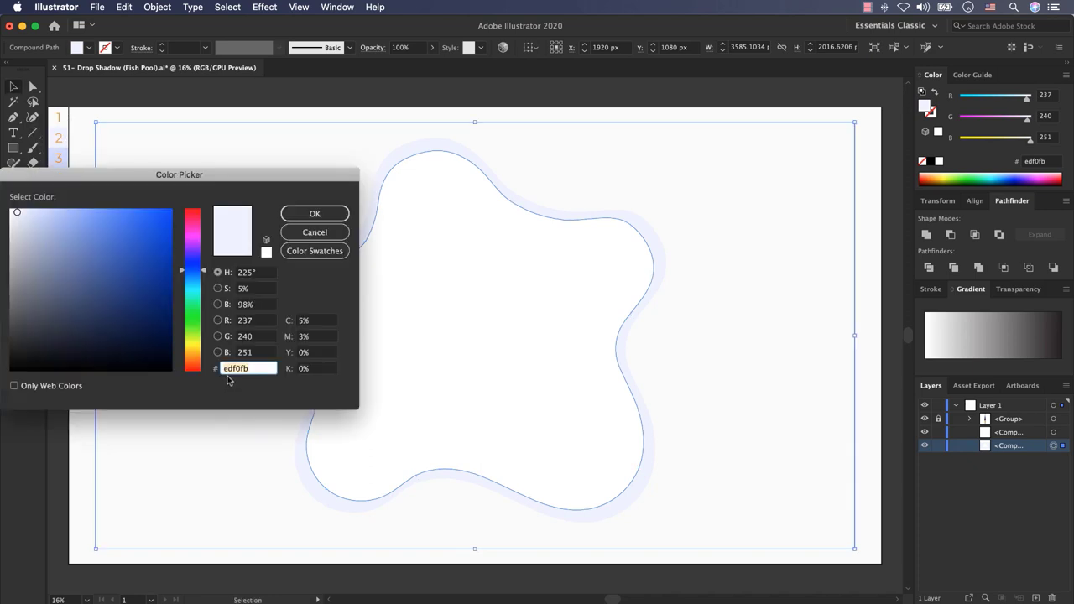
left_click(303, 215)
left_click(755, 102)
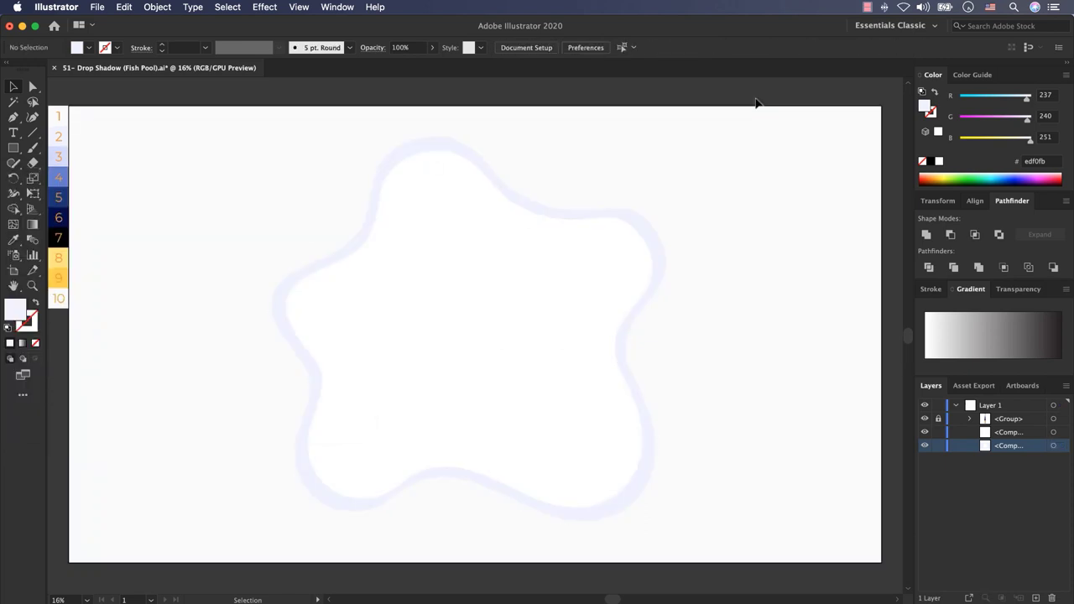
Step: Draw a 3840 × 2160 px rectangle over the artboard, beneath both cut-outs, filled with the color of palette swatch 3 (#d2d8f9)
left_click(13, 147)
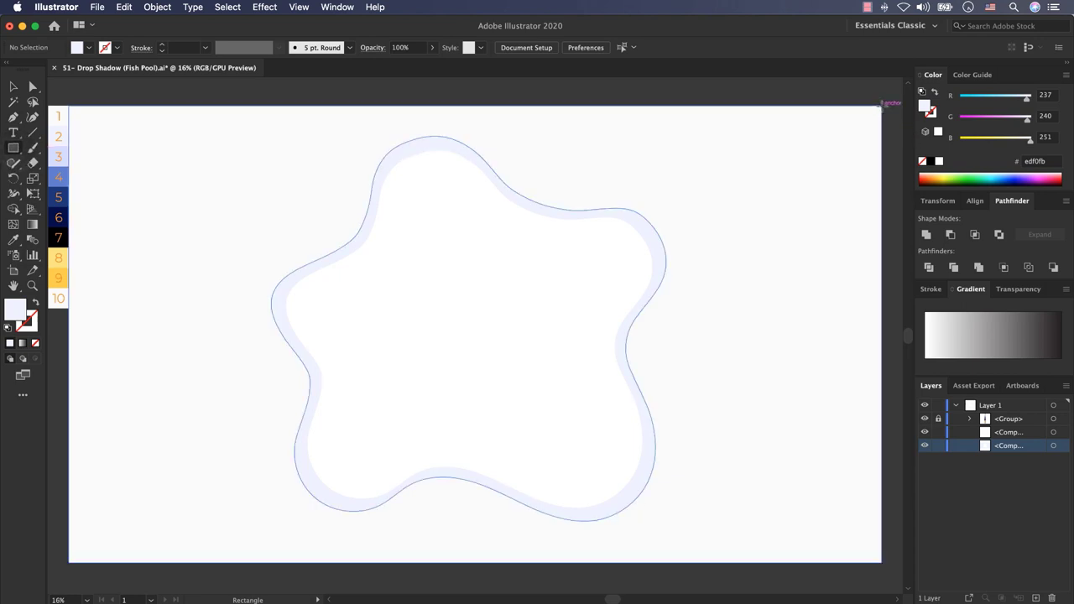
left_click_drag(881, 105, 81, 562)
left_click_drag(1006, 422, 1007, 466)
left_click(1007, 465)
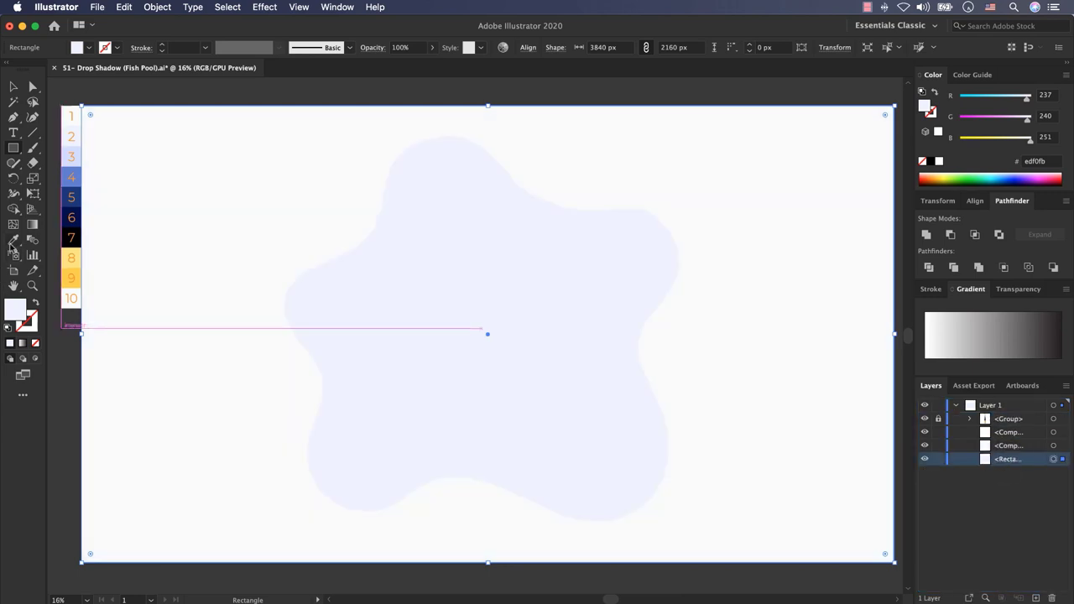
left_click(14, 240)
left_click(76, 153)
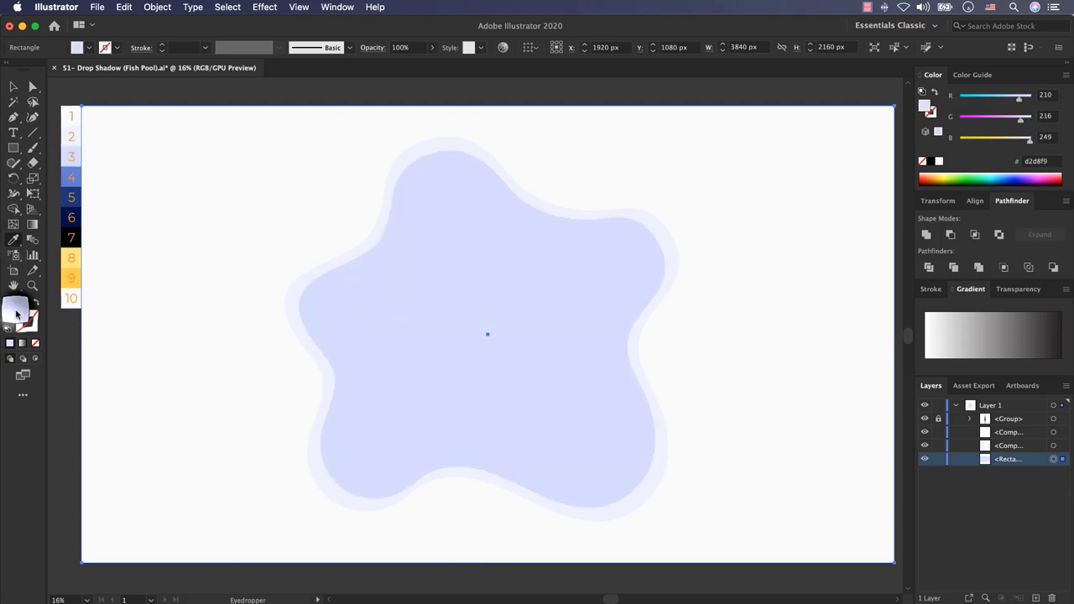
Step: Check the hex code of the new rectangle's fill color
double_click(15, 310)
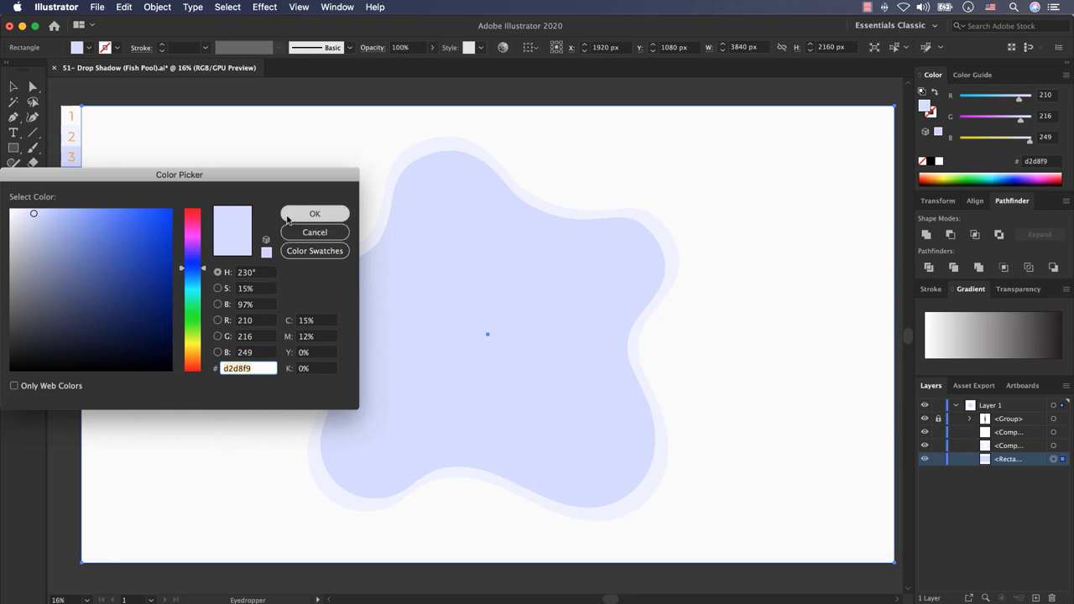
left_click(314, 213)
Step: Lock both existing cut-outs so that only the new rectangle beneath them stays editable
key("v")
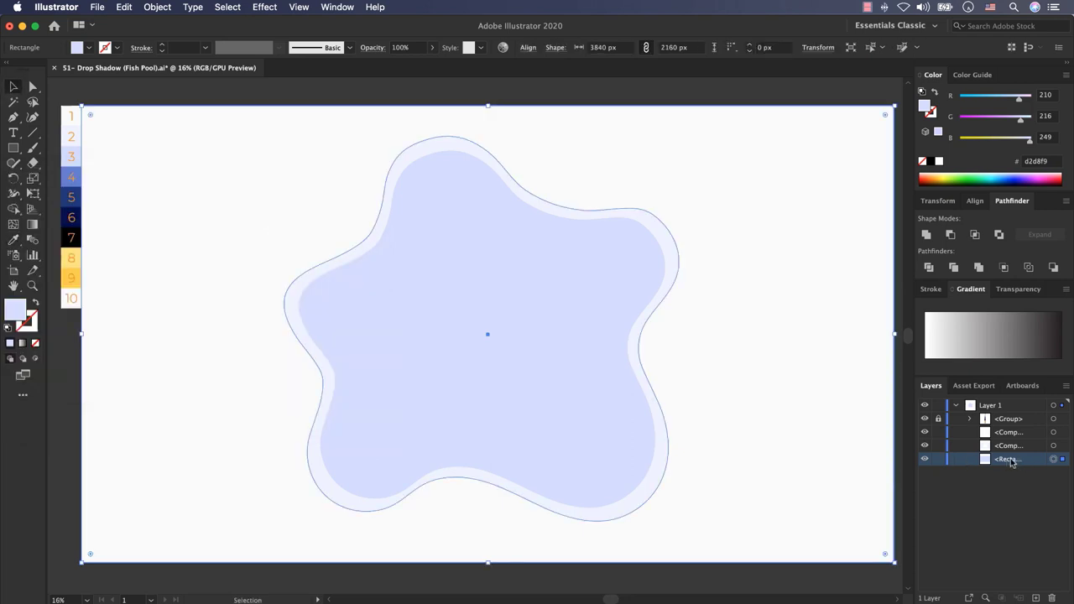
left_click(938, 446)
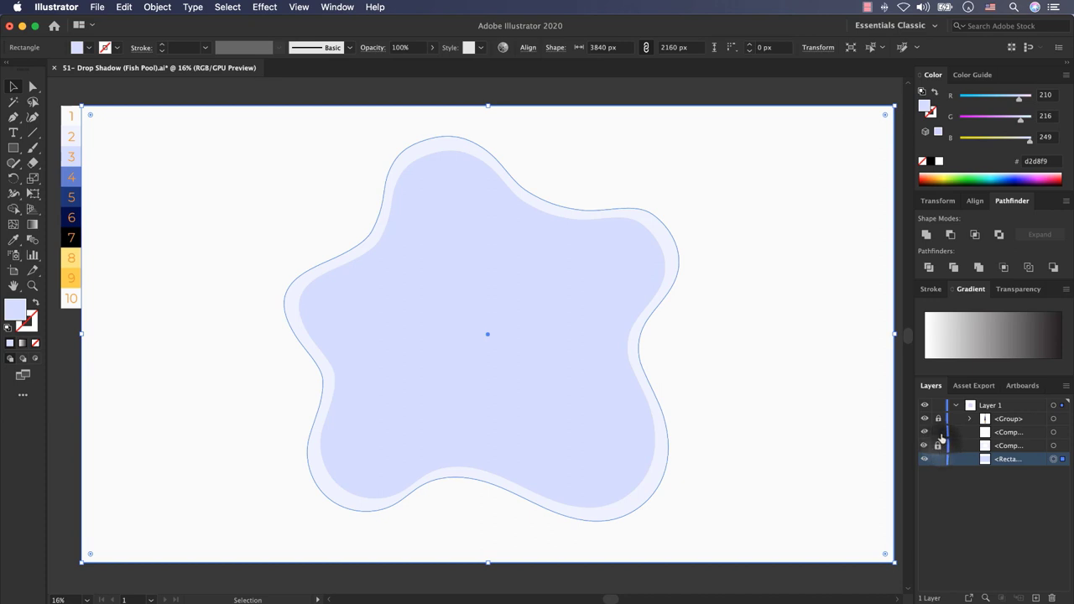
left_click(938, 432)
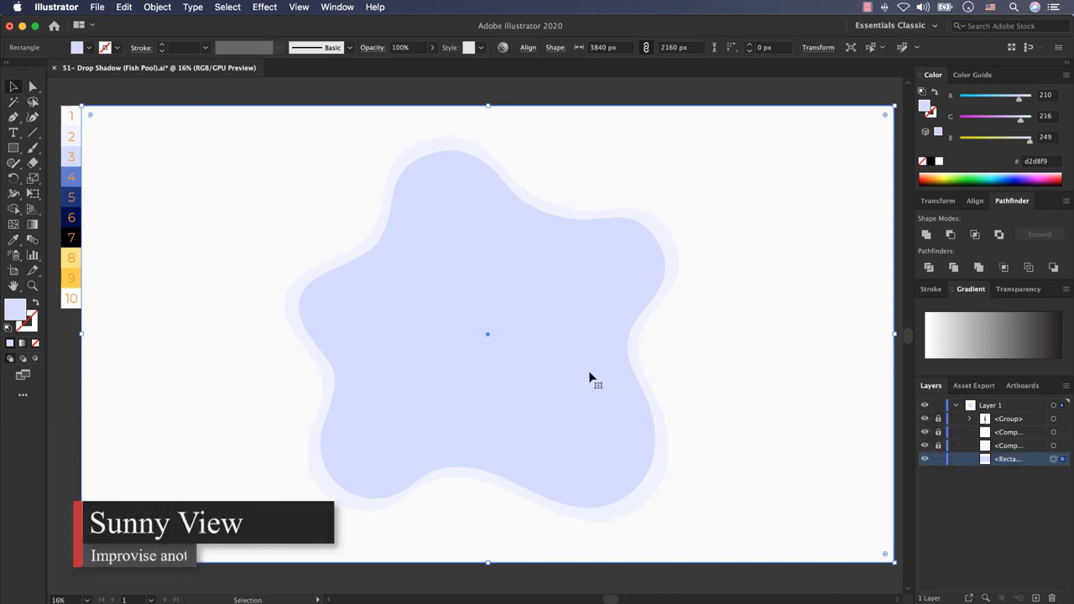
Step: Paint a wavy blob outline inside the light-blue area with the Paintbrush, using a black 1 pt stroke
left_click(33, 149)
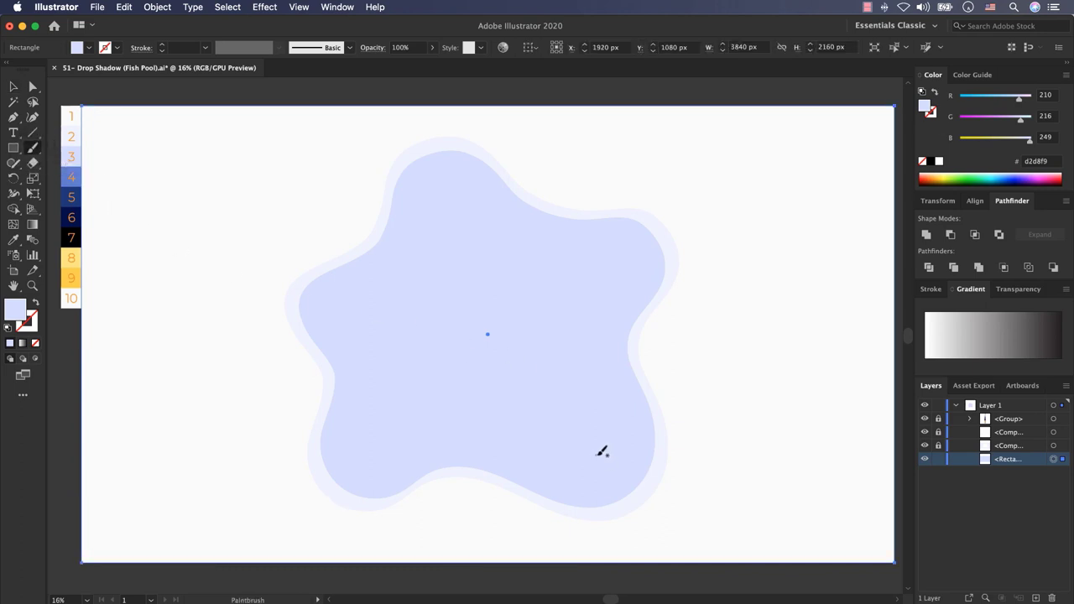
left_click(105, 47)
left_click(35, 69)
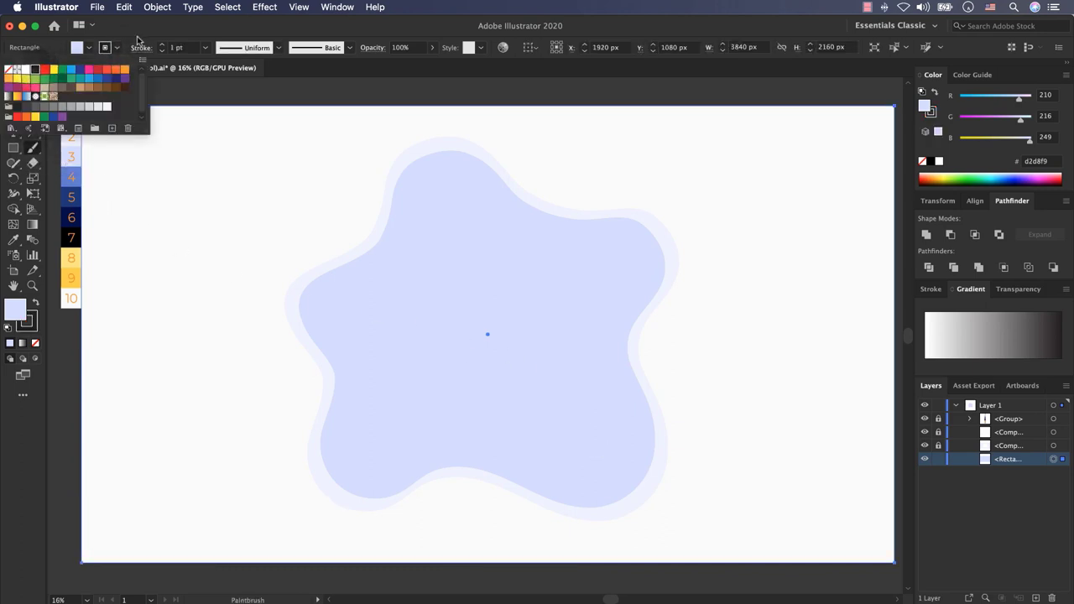
left_click_drag(470, 447, 584, 464)
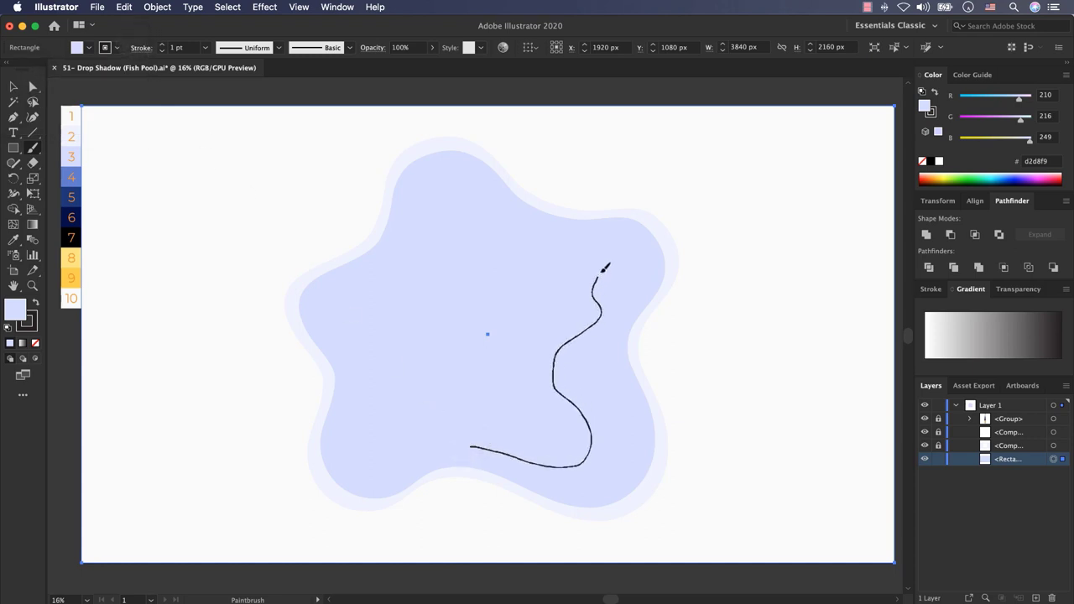
left_click_drag(585, 230, 432, 210)
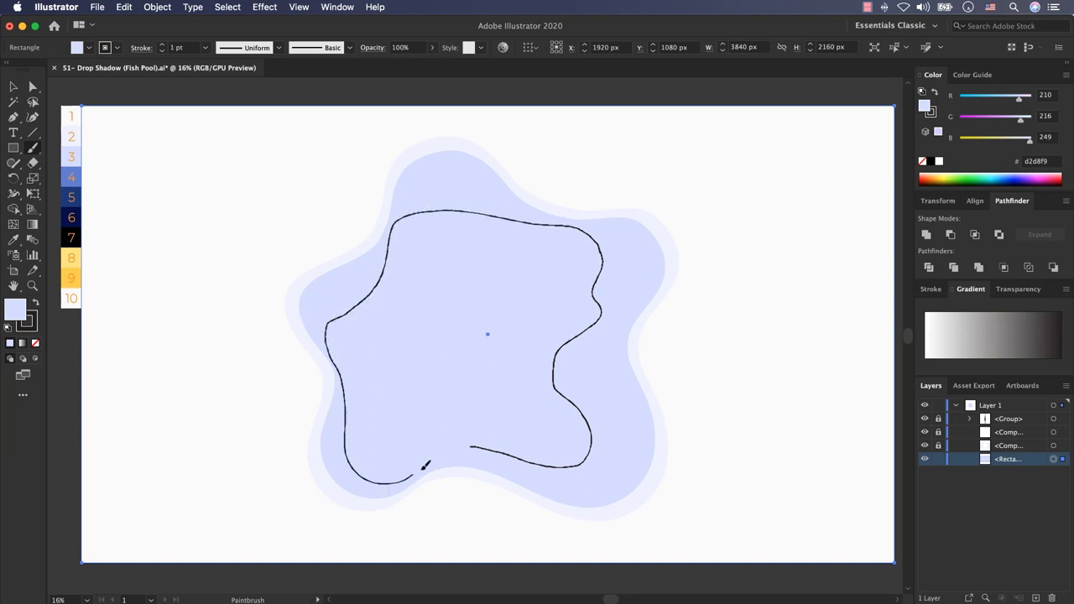
left_click_drag(473, 448, 485, 452)
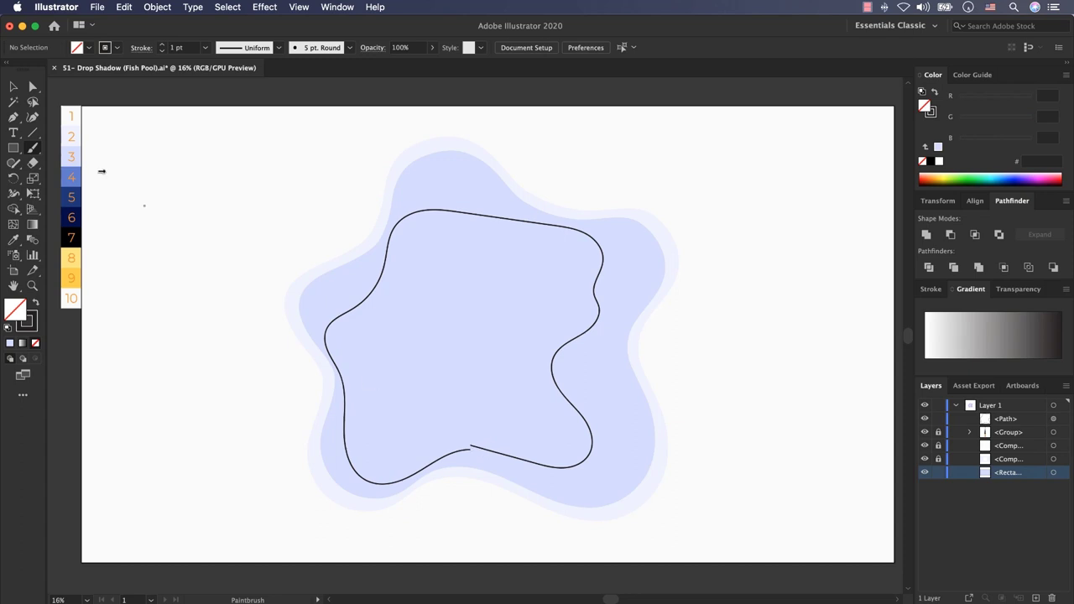
Step: Select the painted blob path and nudge it slightly right and up within the light-blue area
left_click(13, 88)
left_click(489, 215)
key("shift+Right")
key("shift+Right")
key("shift+Right")
key("shift+Right")
key("shift+Up")
key("Up")
key("Up")
Step: Close the gap between the path's ends at its lower edge and reshape its upper edge into a smooth dip
key("a")
left_click_drag(479, 443, 477, 447)
key("super+shift+a")
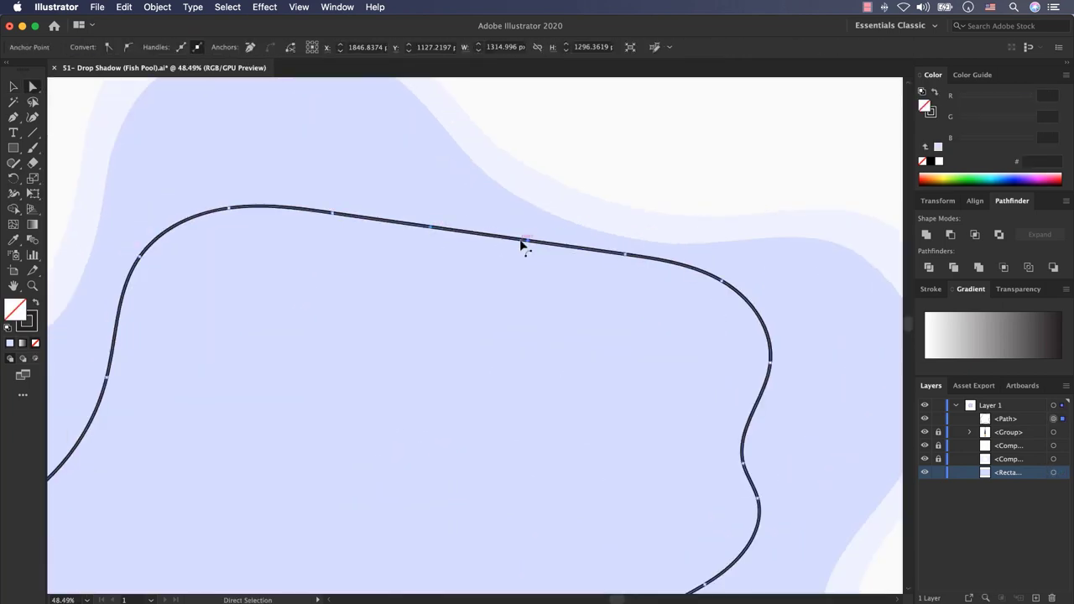
left_click_drag(626, 254, 599, 257)
left_click_drag(332, 214, 357, 224)
left_click_drag(441, 239, 226, 183)
mouse_move(576, 267)
left_mouse_down()
mouse_move(618, 270)
mouse_move(570, 271)
left_mouse_up()
Step: Adjust the blob path's rotation and enlarge it slightly so it fits inside the light-blue opening
key("v")
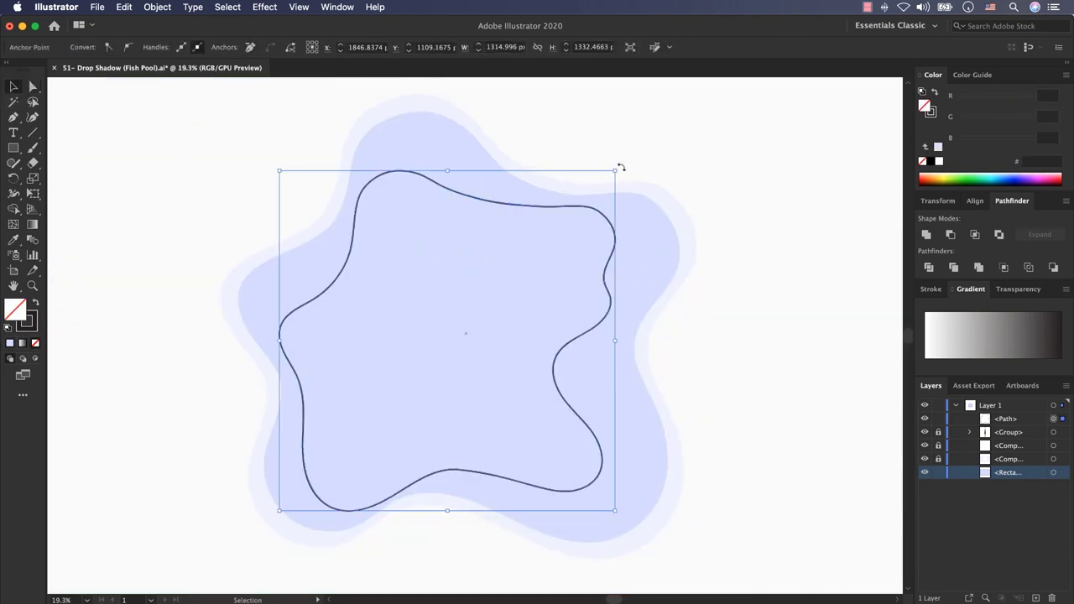
left_click_drag(621, 168, 640, 170)
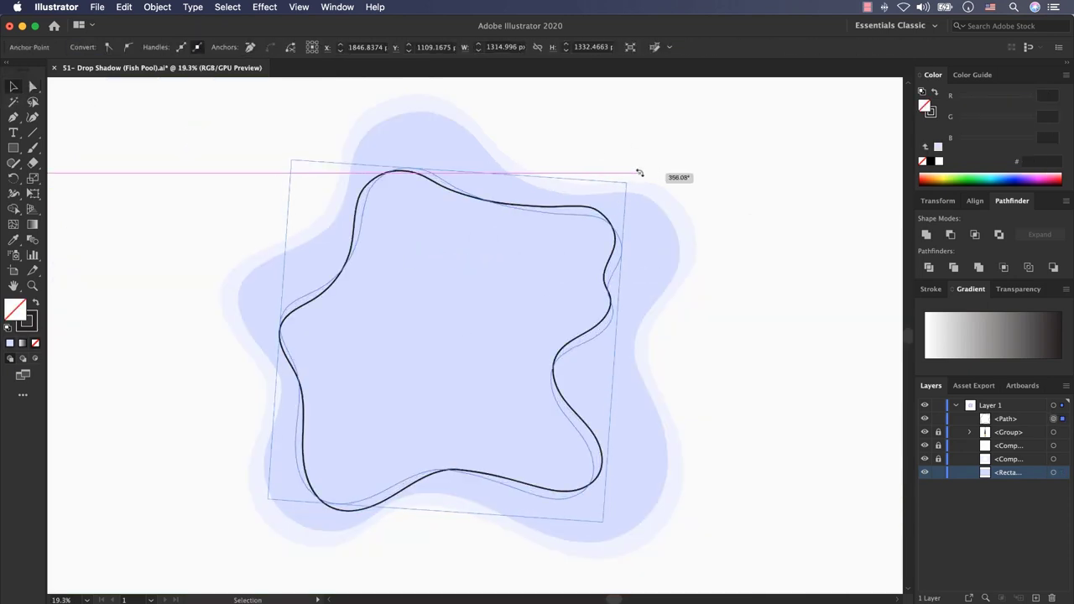
left_click(520, 210)
left_click_drag(618, 528, 635, 457)
left_click(694, 382)
Step: Move the blob path directly above the light-blue rectangle in the stacking order and subtract it with Minus Front
left_click_drag(1005, 419, 990, 471)
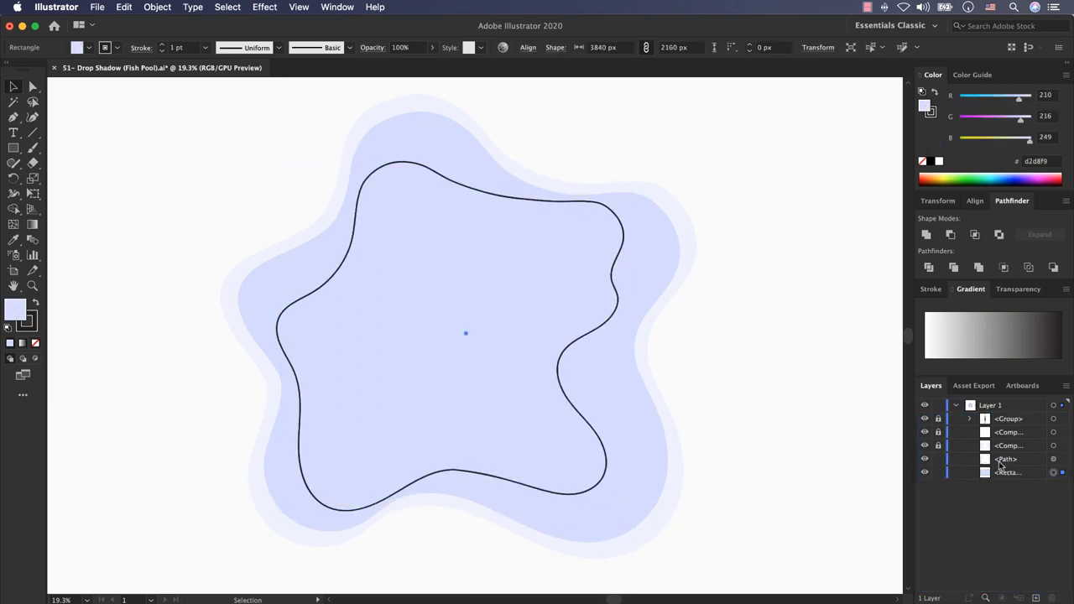
left_click(1002, 473, "shift")
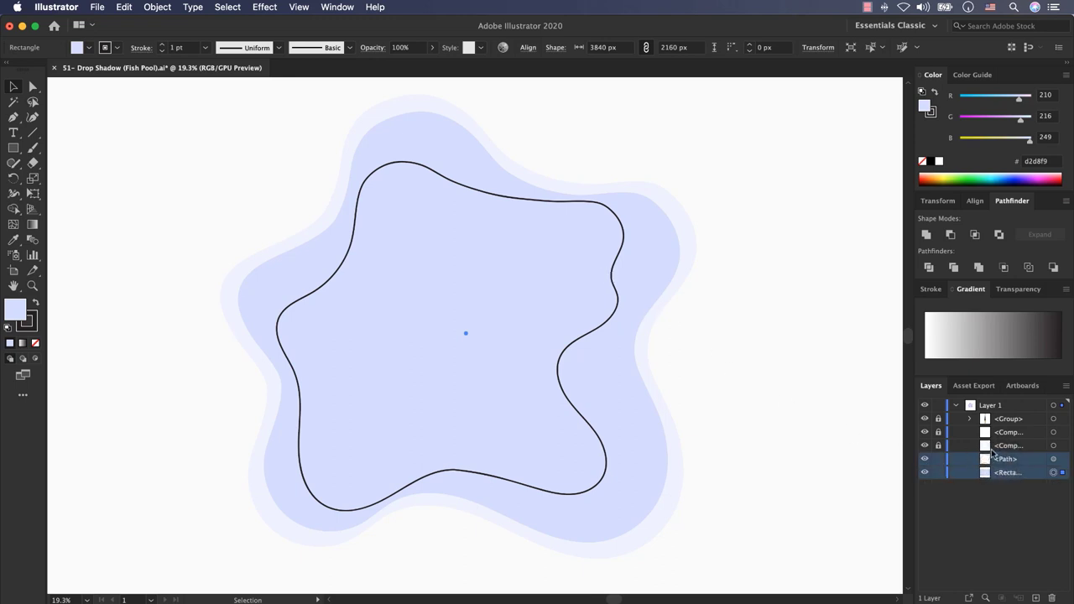
left_click(1054, 459, "shift")
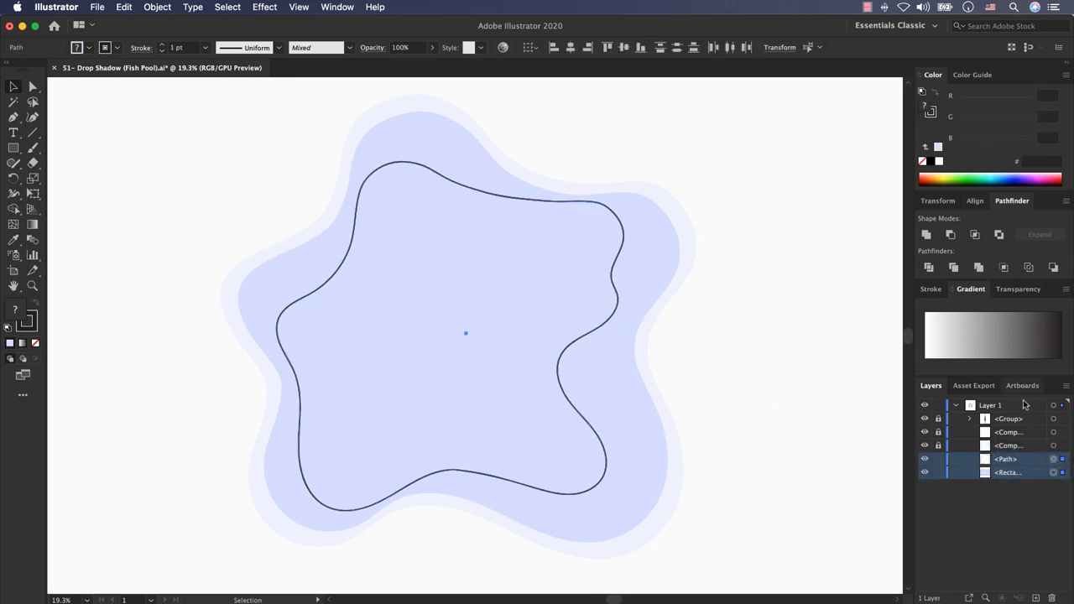
left_click(950, 235)
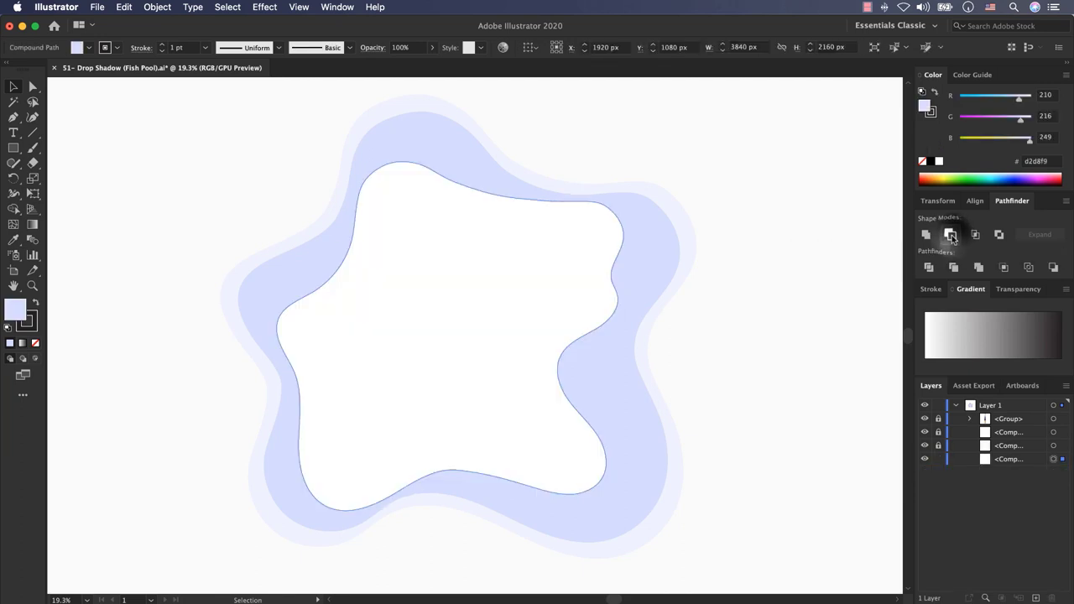
Step: Remove the stroke from the new light-blue cut-out and deselect it
key("super+shift+a")
left_click(116, 48)
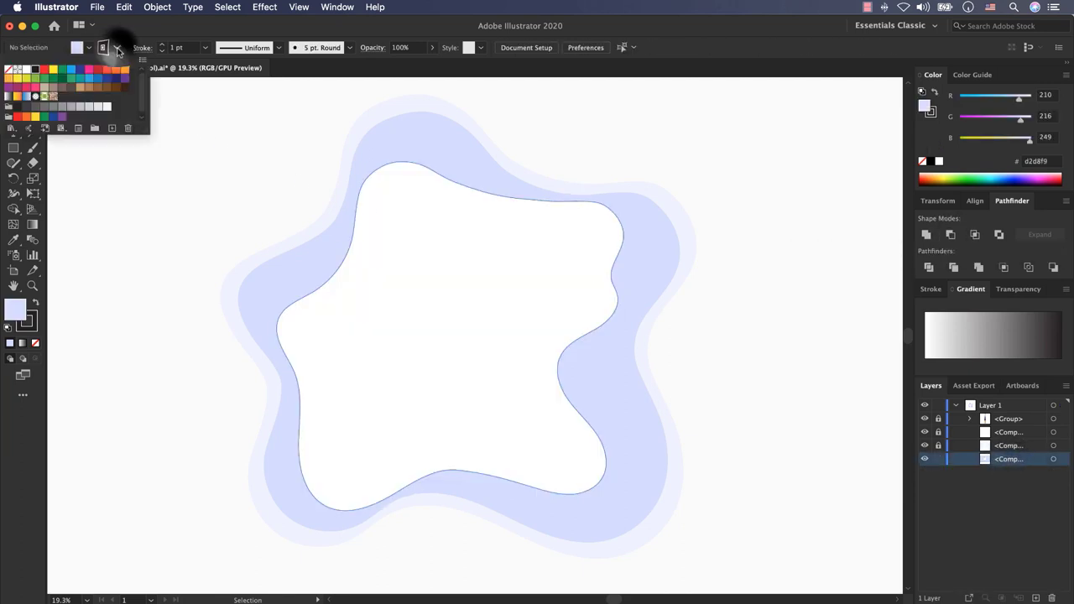
left_click(11, 69)
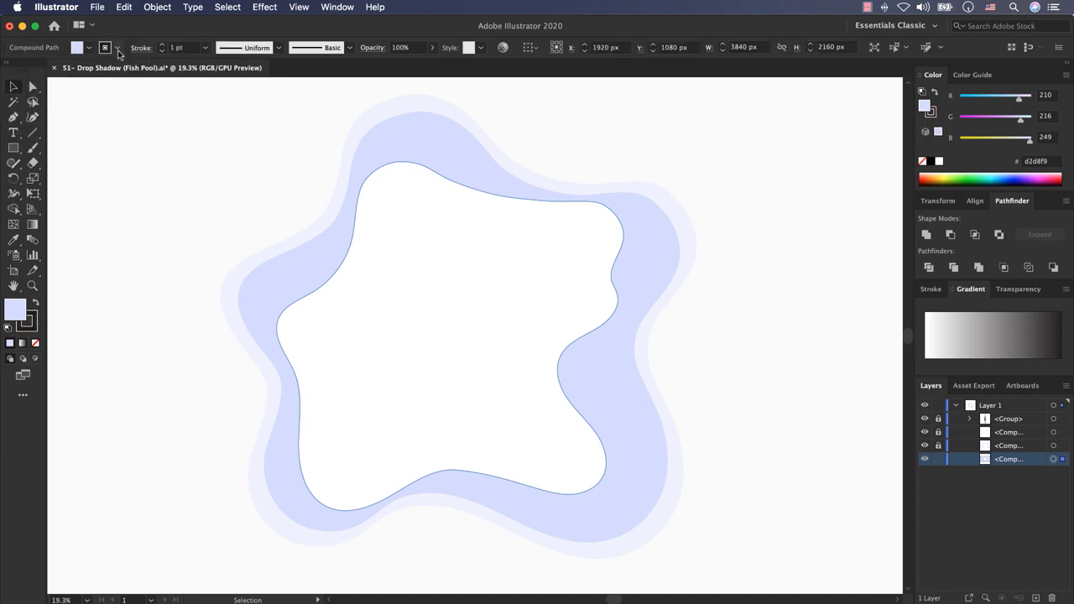
left_click(117, 48)
left_click(10, 61)
left_click(391, 261)
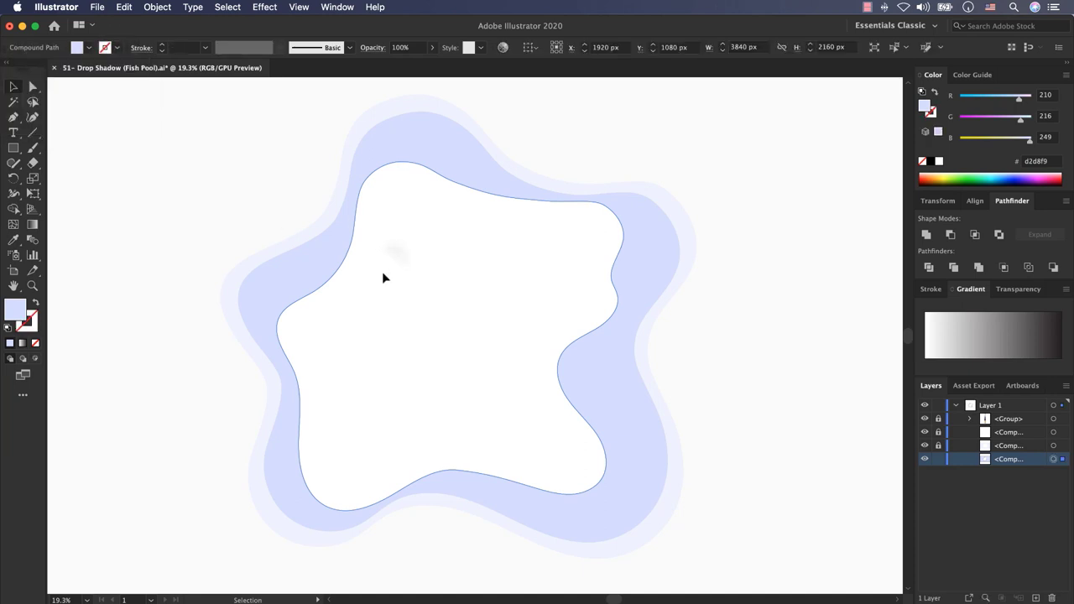
left_click(383, 273)
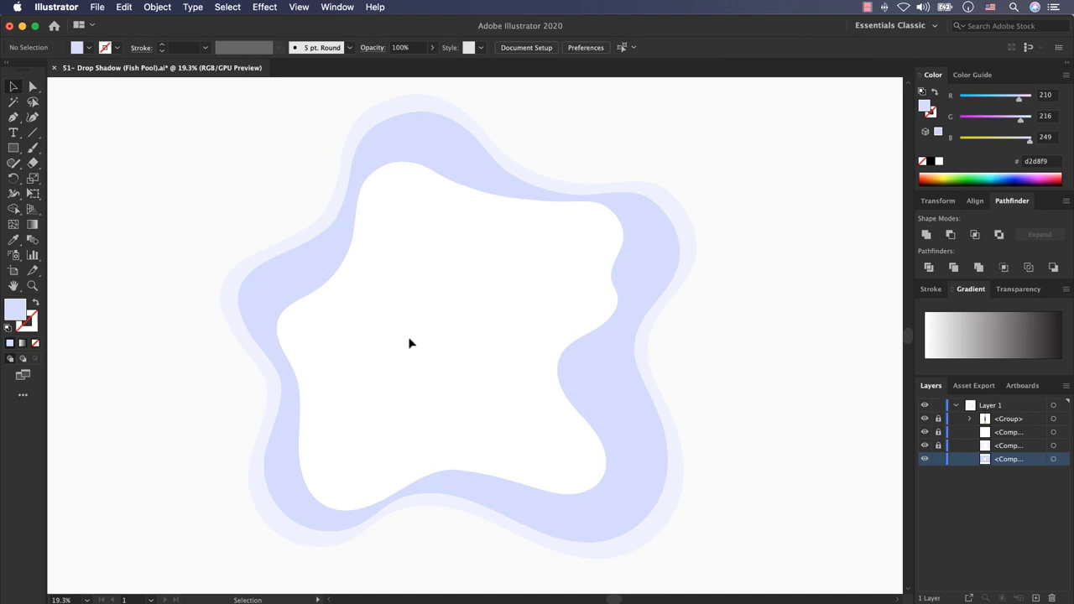
Step: Draw a rectangle of about 3838 × 2159 px over the artboard, beneath the cut-outs, filled with palette swatch 4 (#627bcd)
key("super+0")
left_click(13, 149)
left_click_drag(883, 105, 70, 561)
key("v")
left_click(12, 241)
left_click(65, 172)
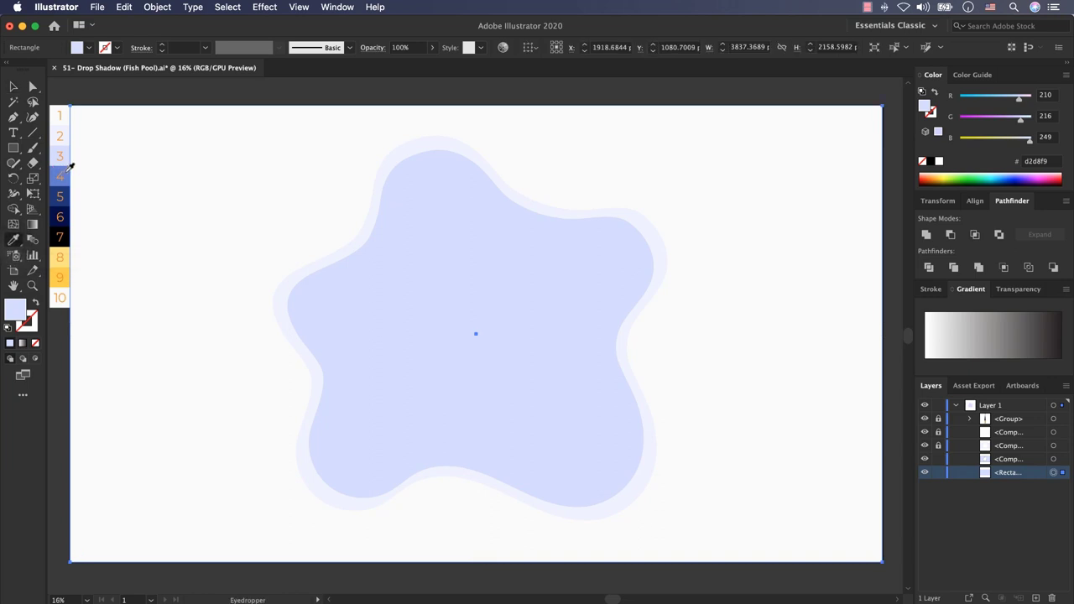
Step: Paint a smaller wavy blob outline inside the medium-blue area with the Paintbrush, using a black 1 pt stroke
left_click(32, 147)
left_click(111, 50)
left_click(35, 68)
left_click(439, 414)
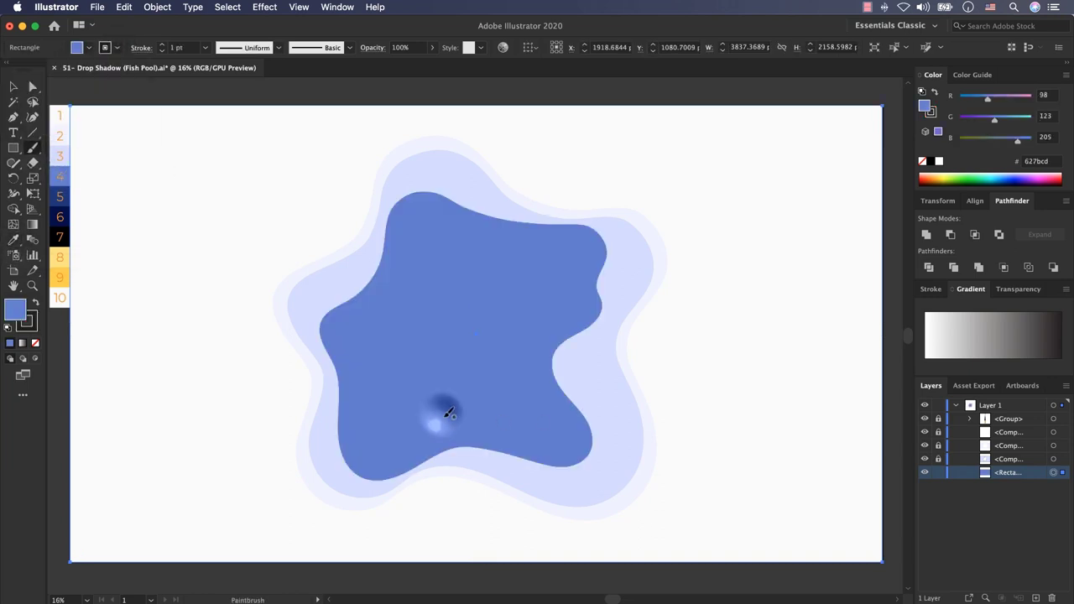
left_click_drag(359, 415, 437, 434)
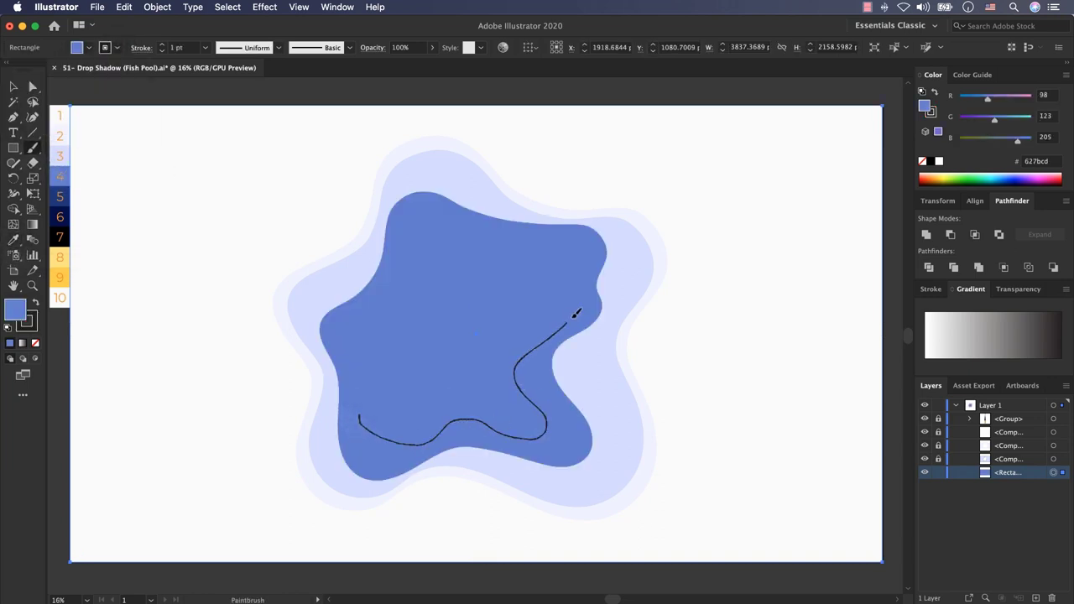
left_click_drag(578, 306, 532, 232)
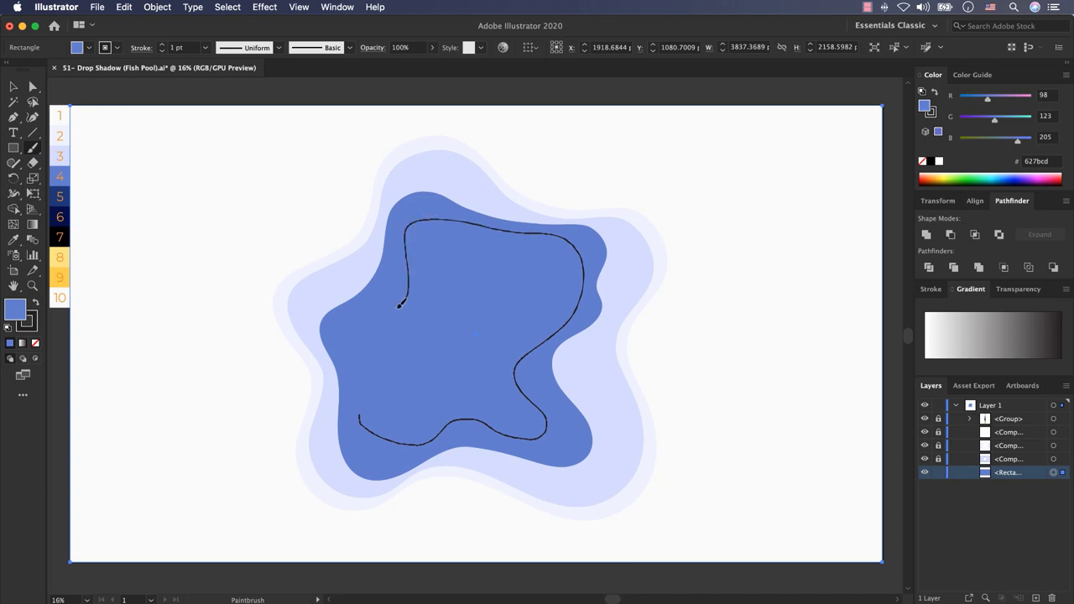
left_click_drag(354, 383, 359, 418)
Step: Smooth the corner where the new path's ends meet by converting its anchor and deleting a surplus anchor point
key("a")
left_click(359, 420)
left_click(127, 47)
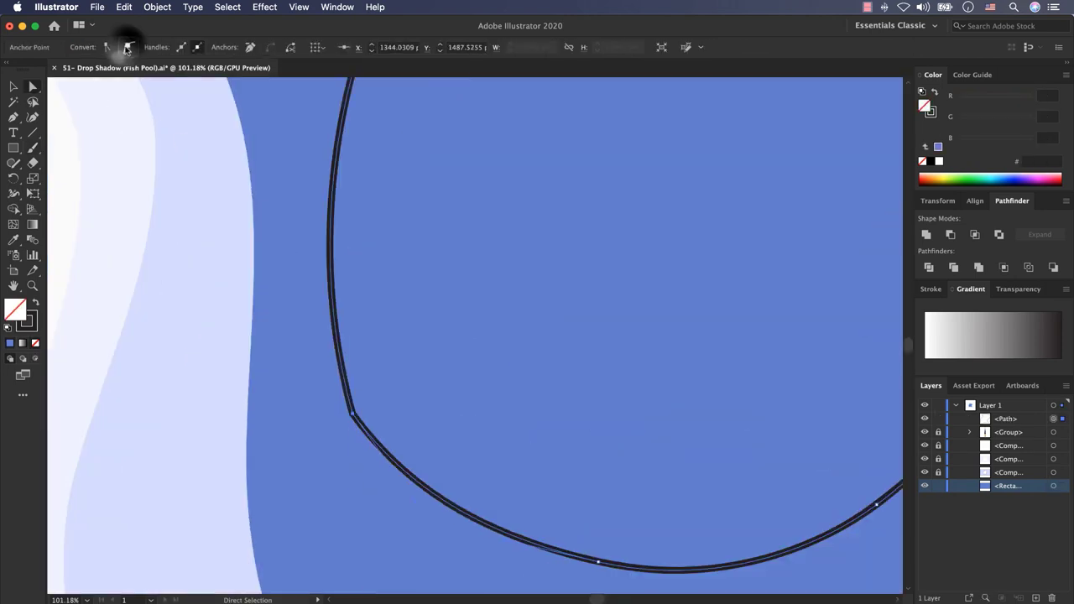
left_click(366, 403)
left_click_drag(341, 380, 336, 362)
left_click(338, 390)
key("Delete")
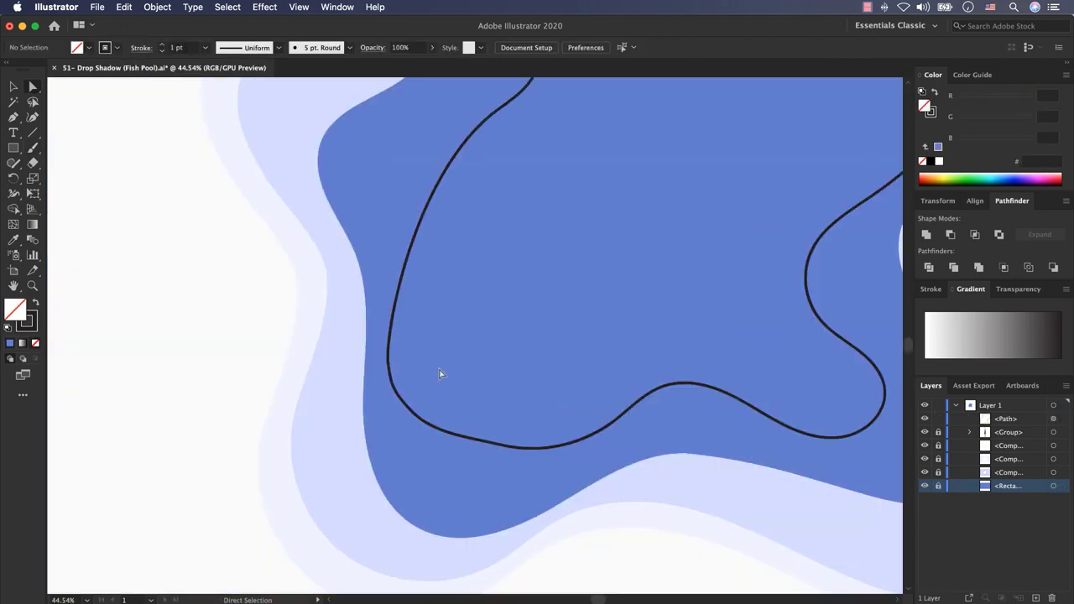
Step: Reshape the path's upper edge, and rotate it slightly clockwise and resize it to about 1128 × 1107 px
left_click(389, 215)
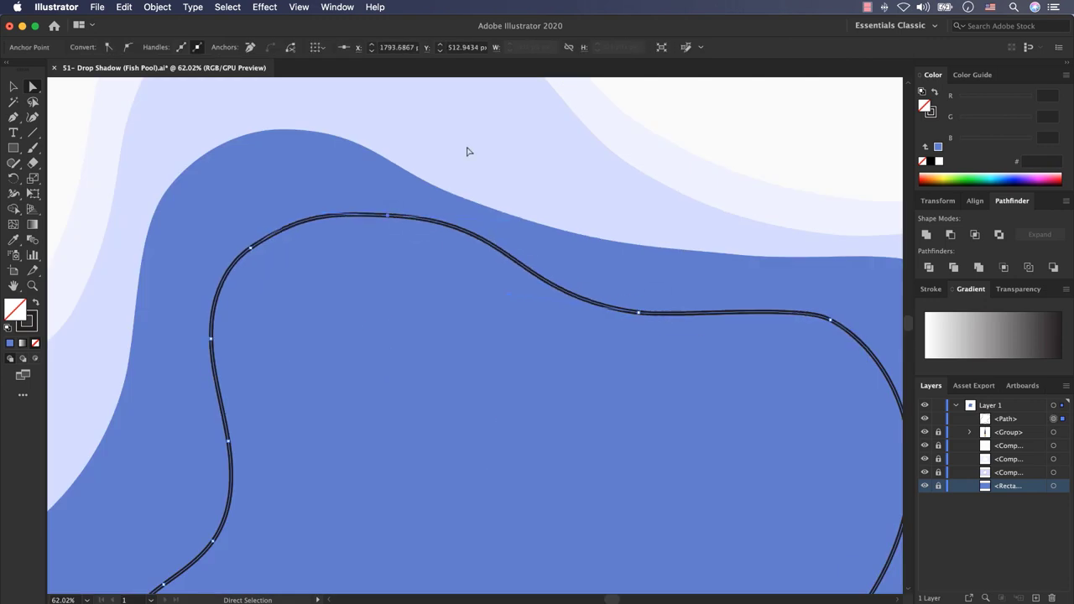
scroll(468, 148, "down", 4)
key("v")
left_click_drag(575, 234, 583, 225)
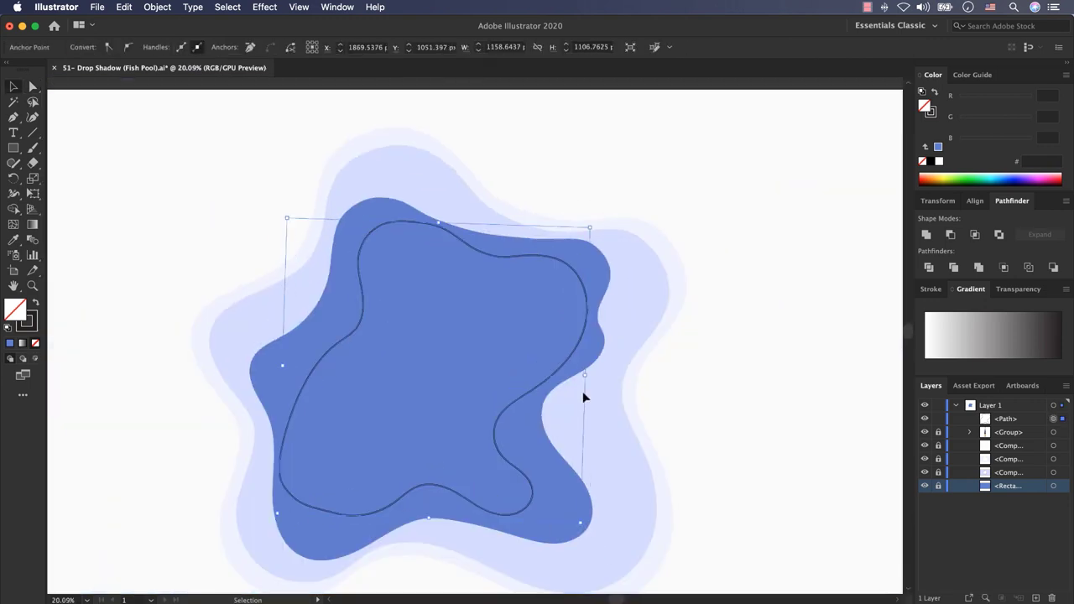
left_click(582, 391)
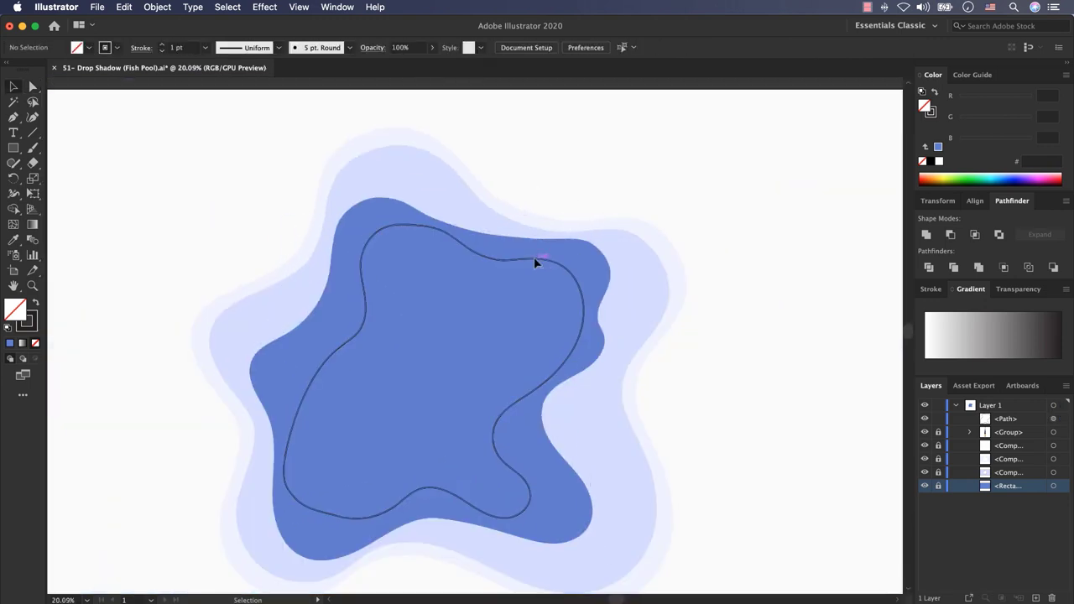
left_click(533, 258)
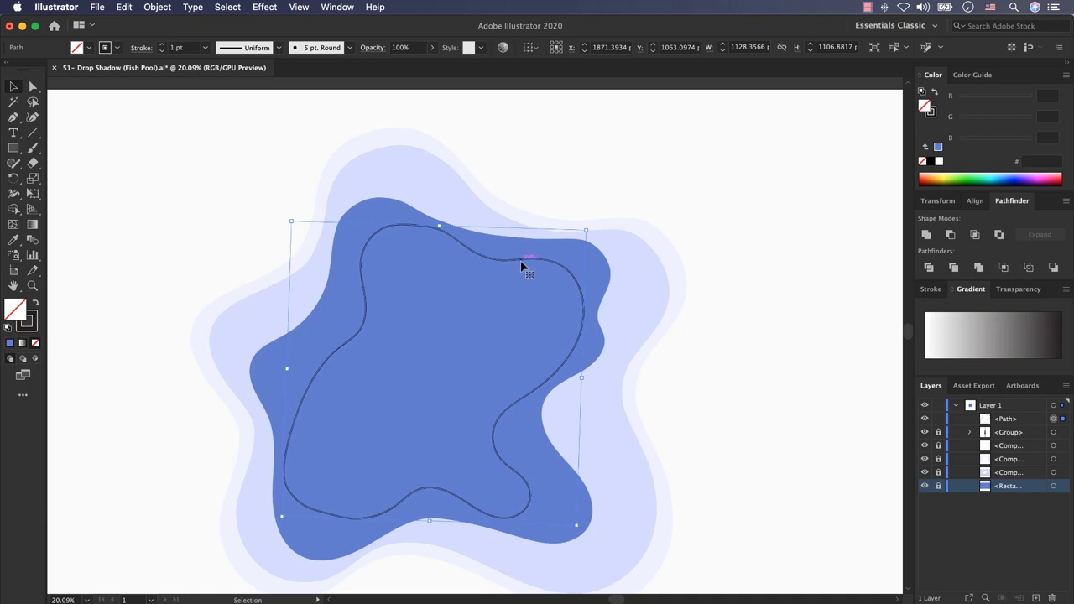
Step: Unlock the medium-blue rectangle, place the blob path directly above it, and subtract the path with Minus Front
left_click(937, 486)
left_click_drag(1006, 419, 1013, 478)
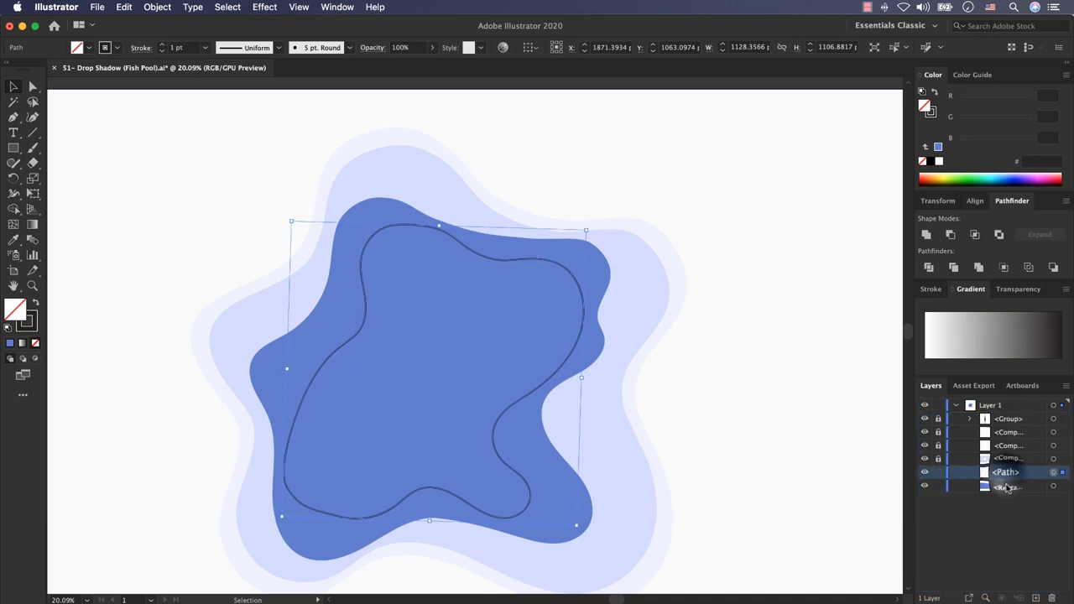
left_click(1007, 486, "shift")
left_click(1060, 486)
left_click(1061, 472, "shift")
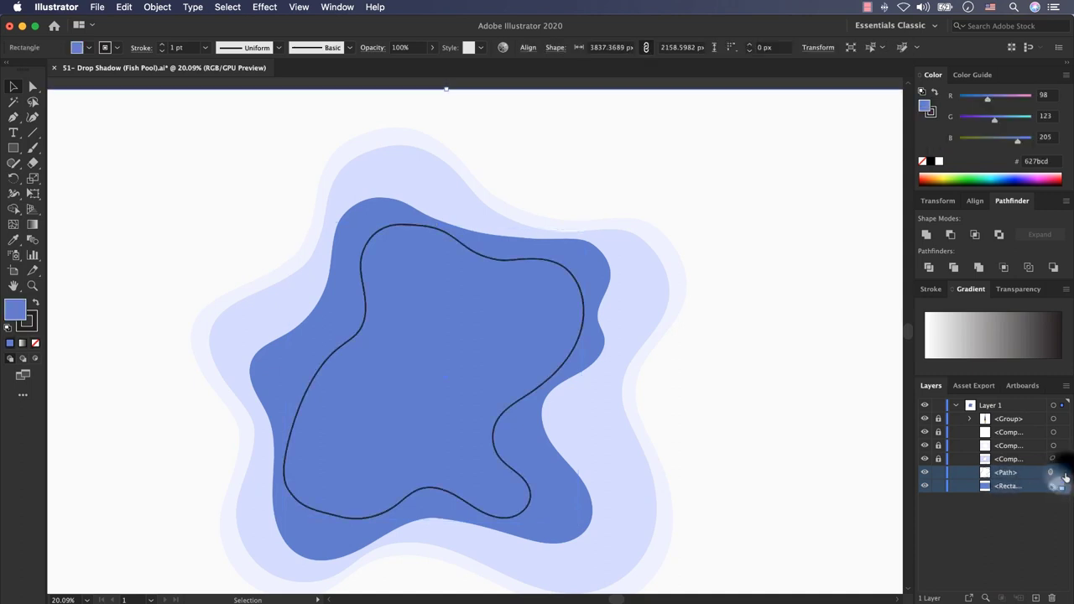
left_click(950, 235)
Step: Set the stroke to none for the medium-blue cut-out
left_click(379, 291)
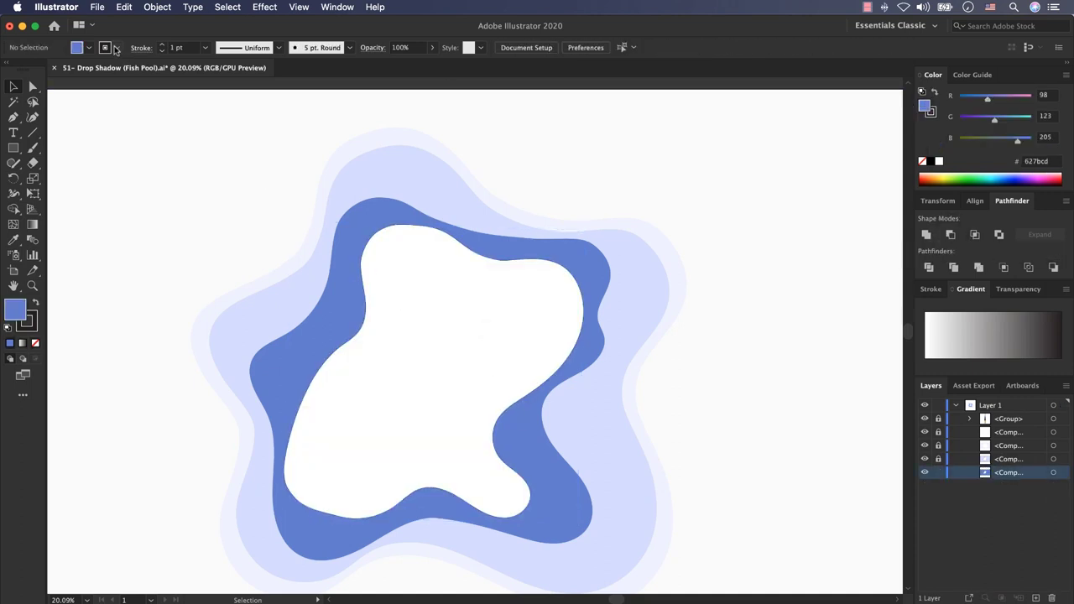
left_click(116, 49)
left_click(8, 70)
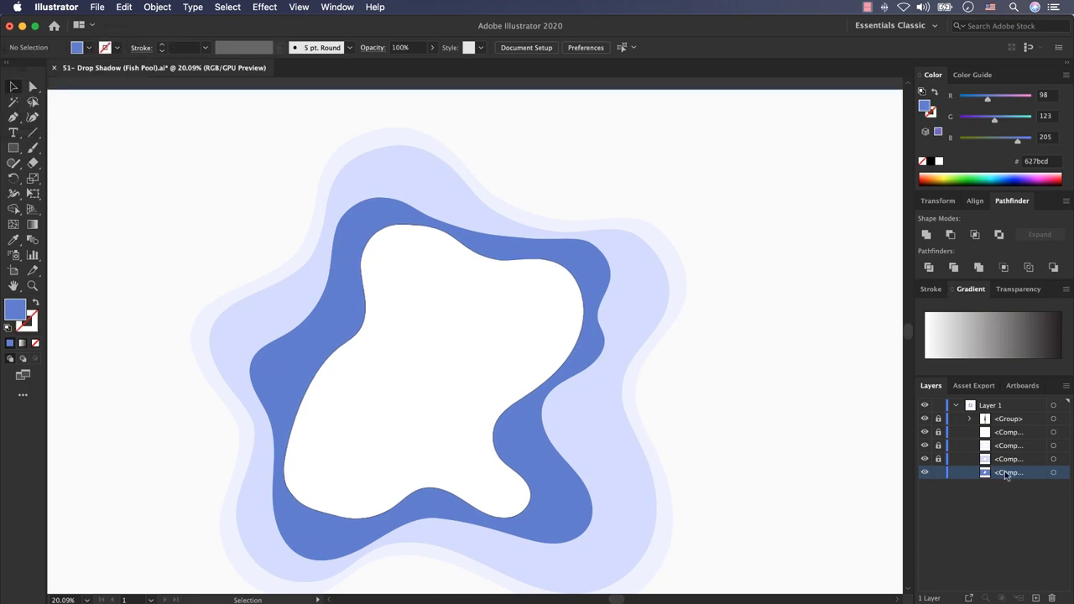
Step: Duplicate the medium-blue cut-out within the layer and lock the upper of the two copies
left_click_drag(999, 476, 1028, 549)
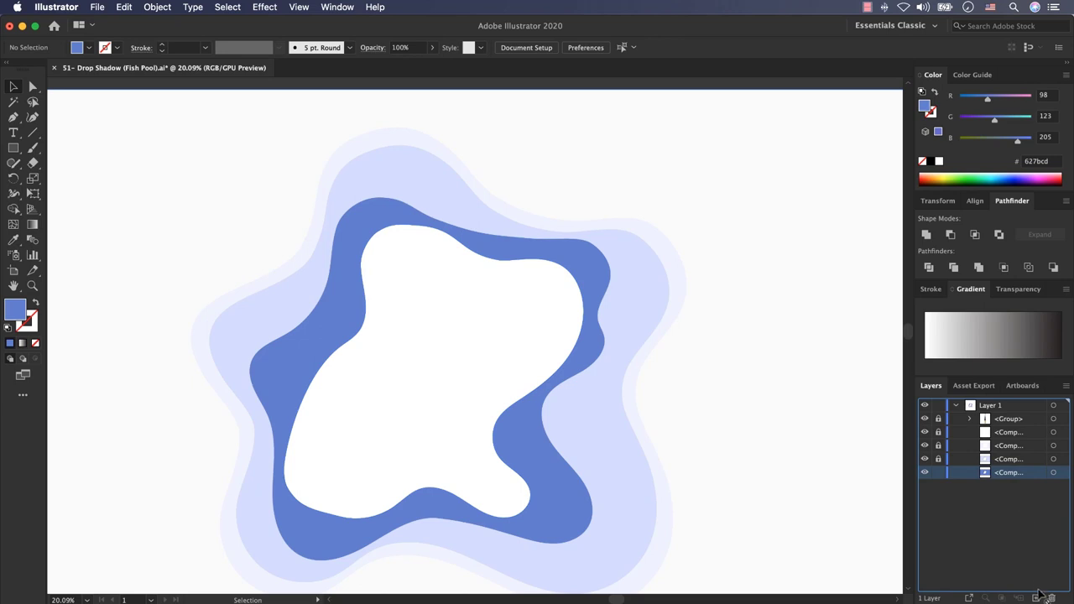
left_click_drag(1037, 597, 1035, 598)
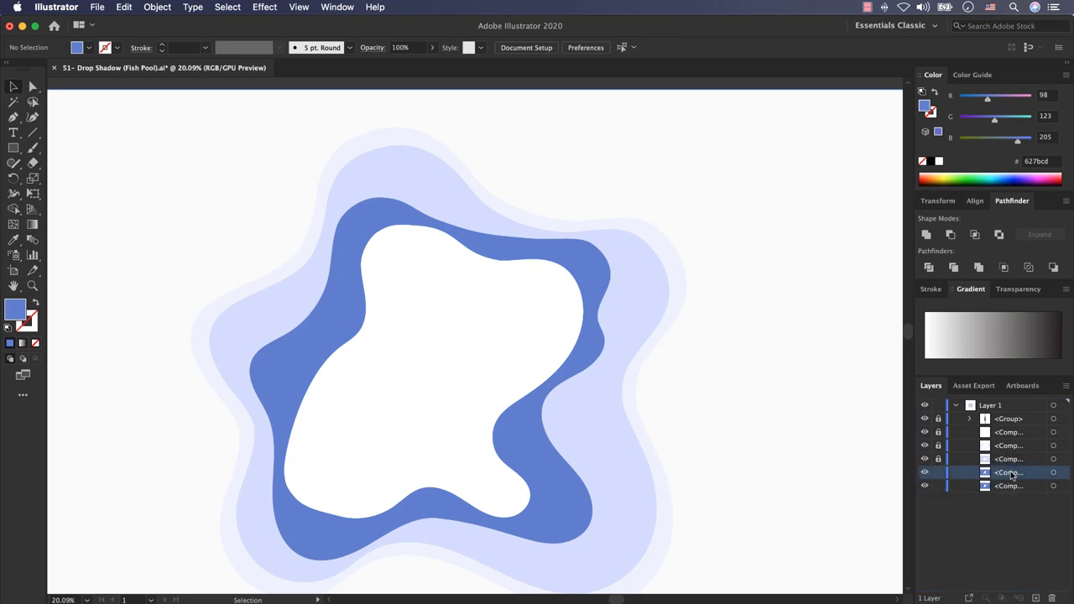
left_click_drag(1012, 474, 1012, 493)
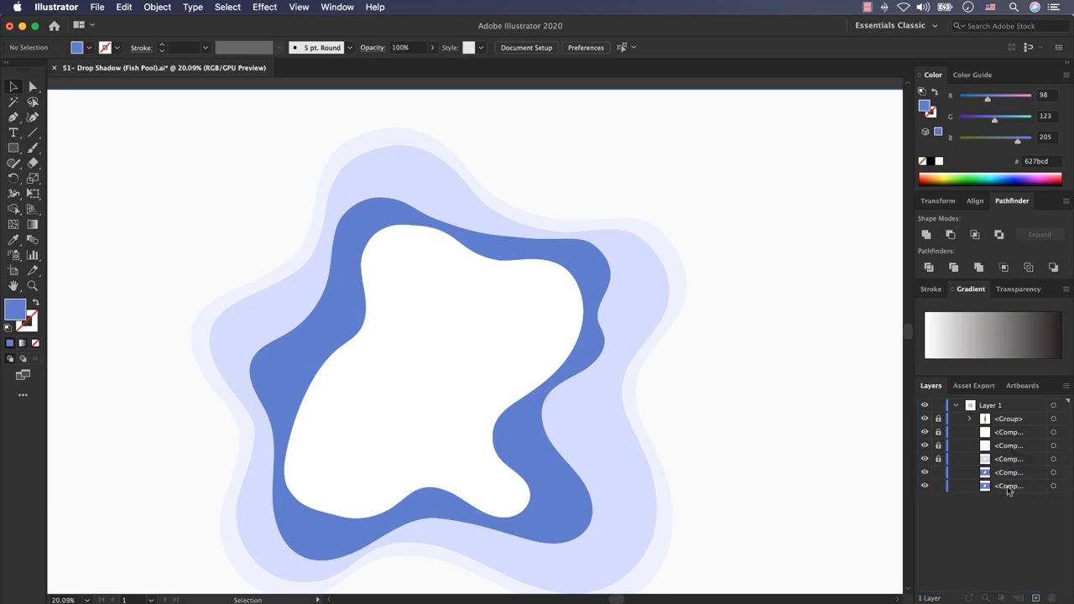
left_click(1008, 487)
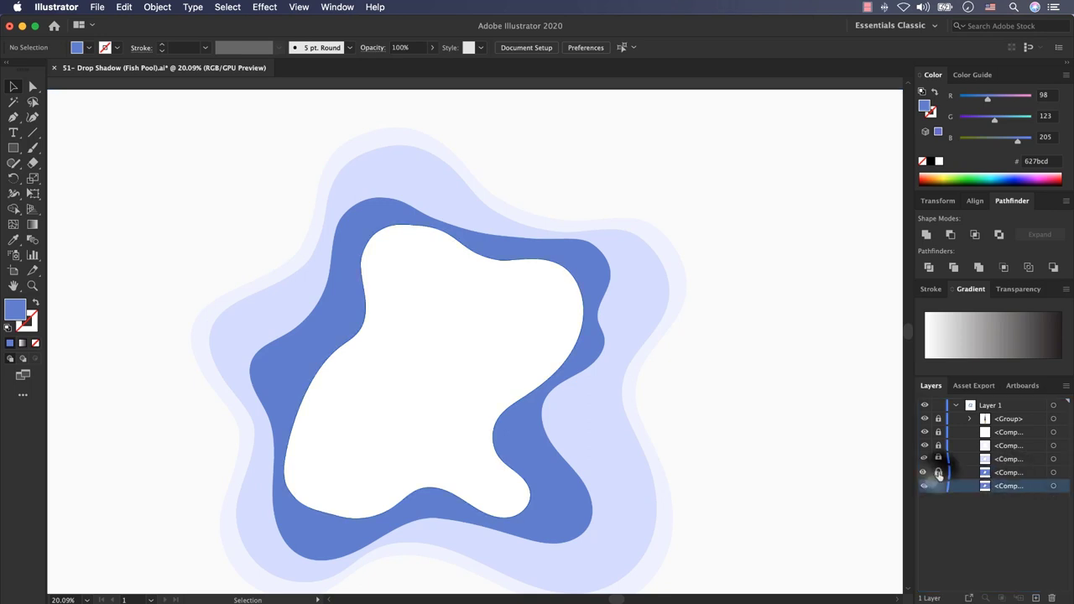
Step: Scale the lower copy of the cut-out down proportionally around its centre to about 3401 × 1913 px
left_click(1059, 487)
left_click_drag(446, 88, 444, 110)
left_click(196, 95)
left_click(449, 260)
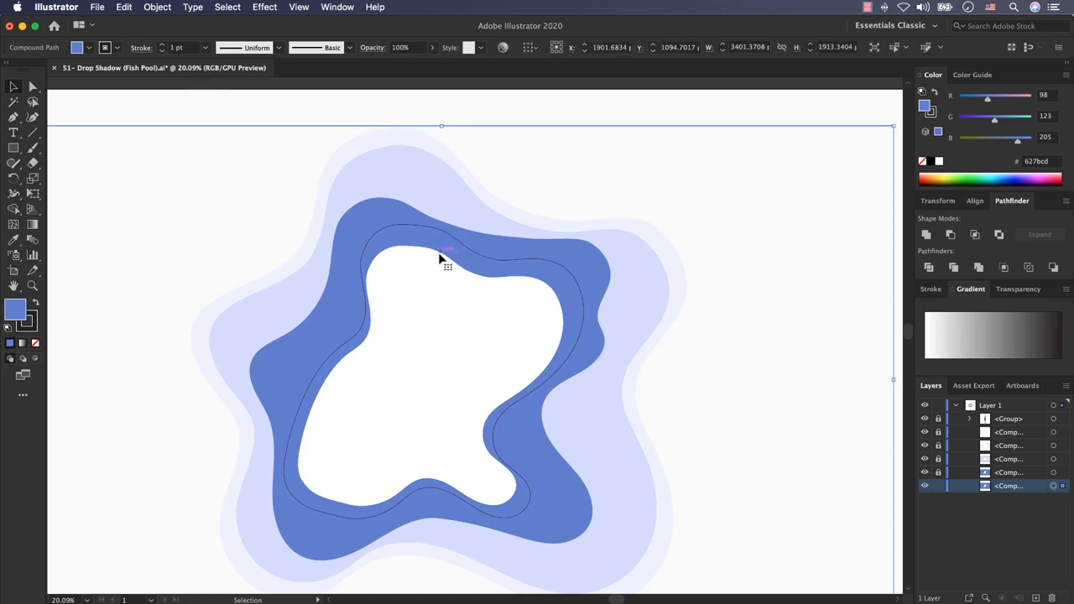
Step: Recolour the smaller copy with palette swatch 5, dark blue 1c3577 without a stroke
key("super+0")
left_click(14, 240)
left_click(62, 192)
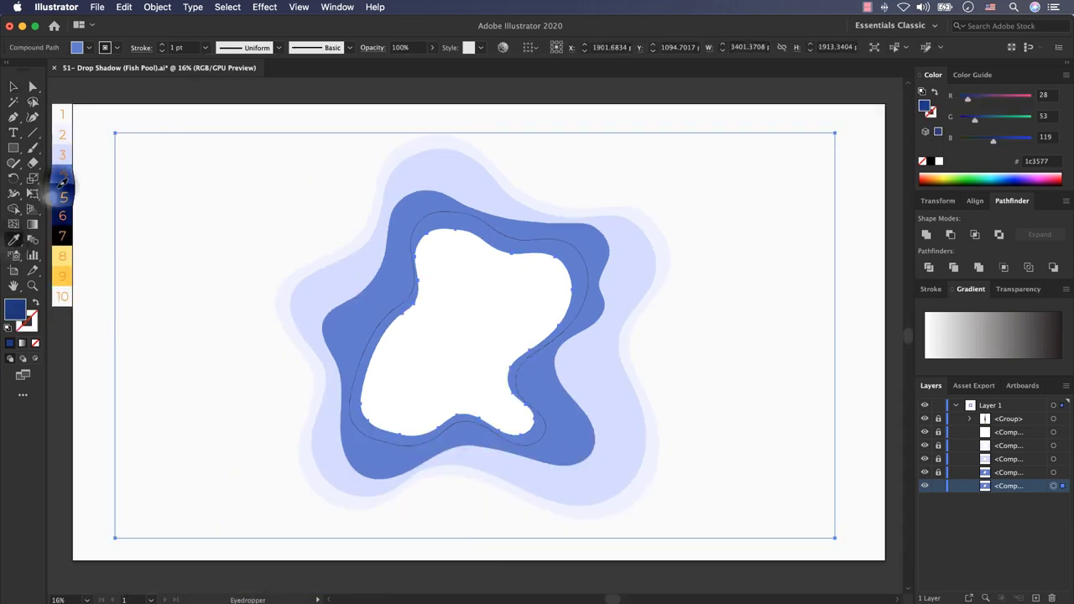
left_click(63, 177)
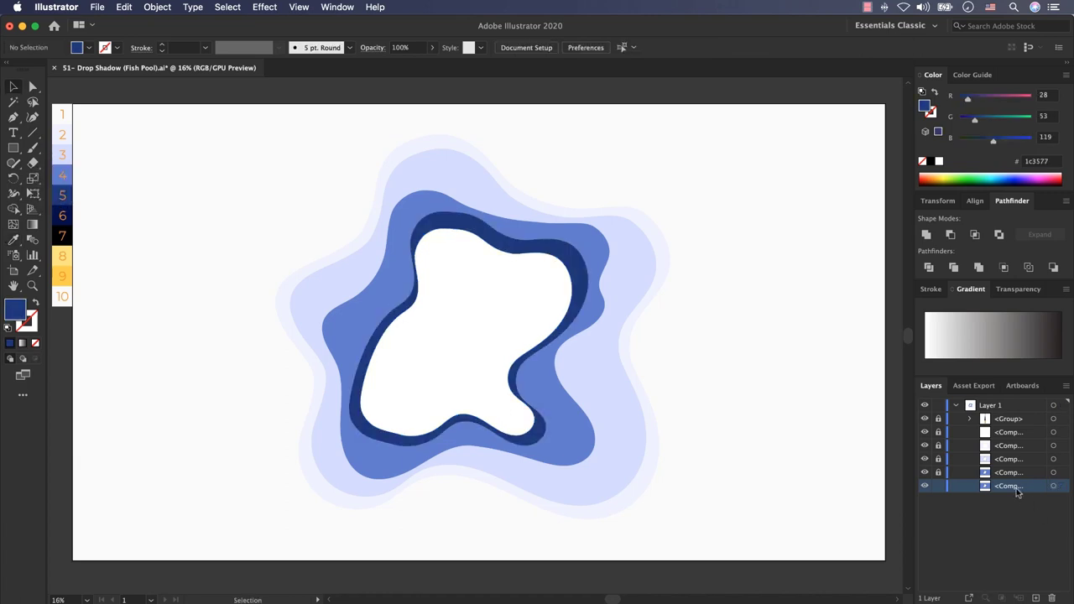
Step: Set the medium-blue cut-out's stroke to none and shrink the dark-blue cut-out slightly further around its centre
left_click(1007, 472)
left_click(9, 70)
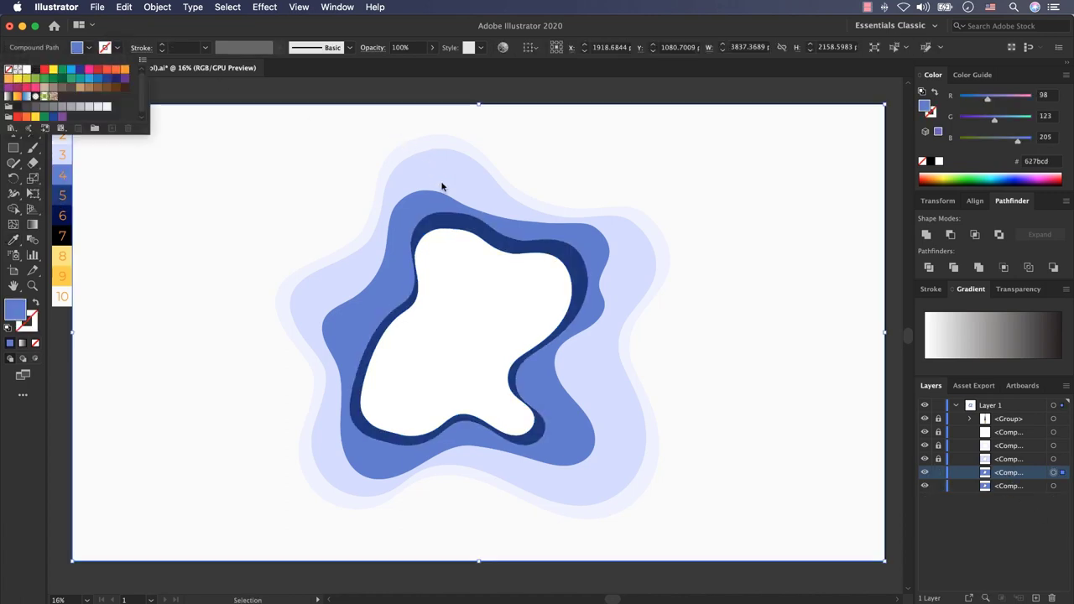
left_click(449, 270)
Step: Shift the lower-left anchors of the dark-blue cut-out's opening inward to widen the dark band there
key("a")
left_click(376, 396)
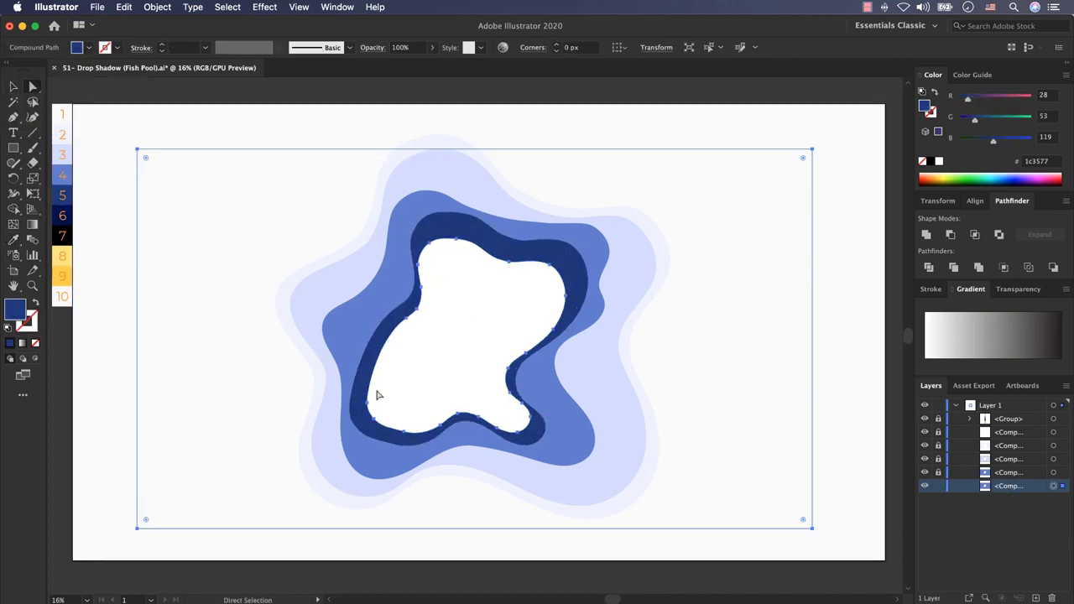
left_click(563, 435, "shift")
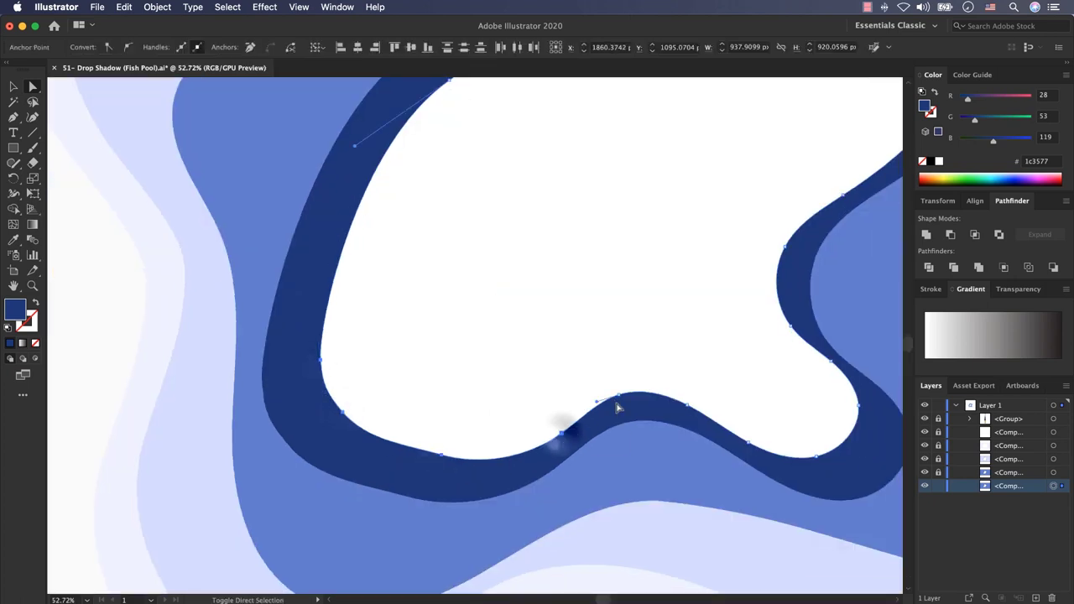
left_click(618, 393, "shift")
left_click_drag(563, 435, 598, 325)
left_click_drag(656, 284, 626, 316)
left_click_drag(510, 352, 539, 360)
Step: Smooth the lower edge of the dark-blue cut-out's opening by adjusting its anchors and direction handles around the sharp bend
left_click(364, 285)
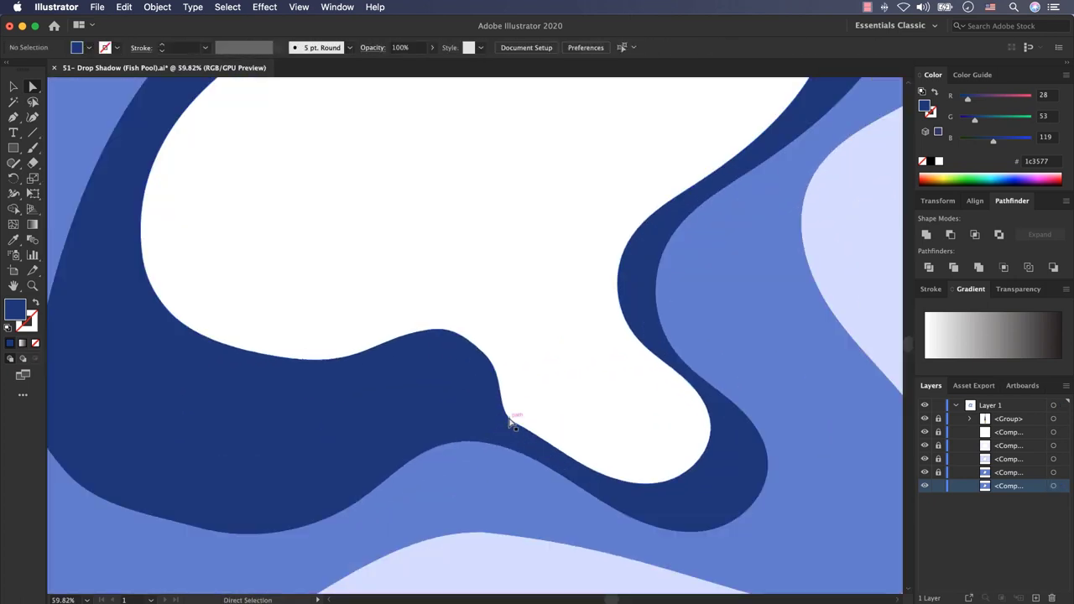
left_click(516, 423)
left_click_drag(585, 466, 615, 487)
left_click(504, 385)
left_click(547, 352)
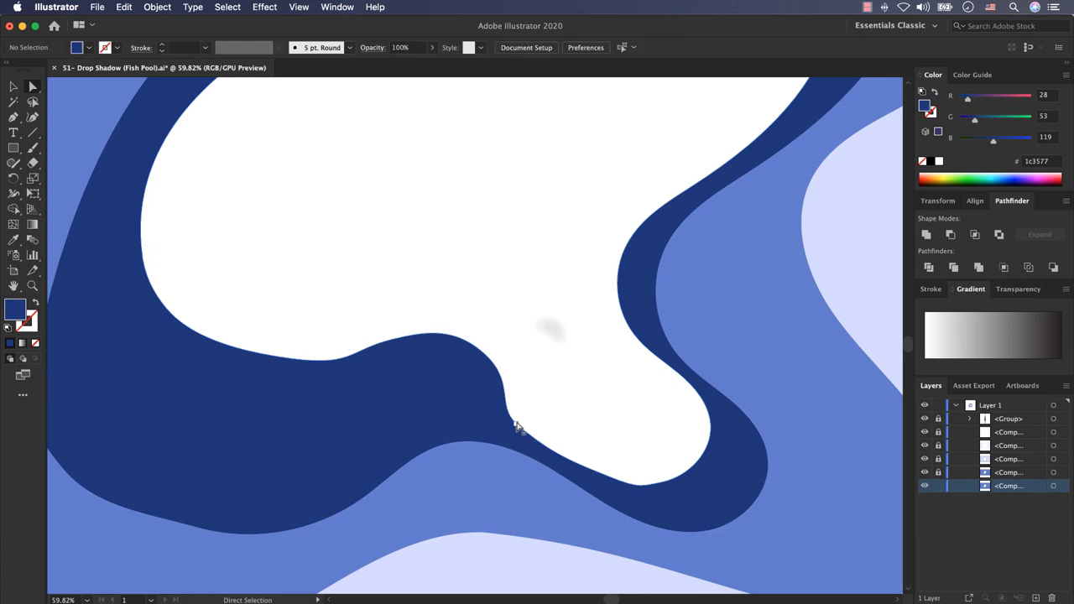
left_click(595, 470)
left_click_drag(629, 487, 649, 491)
left_click(488, 357)
left_click(499, 336)
key("super+0")
key("v")
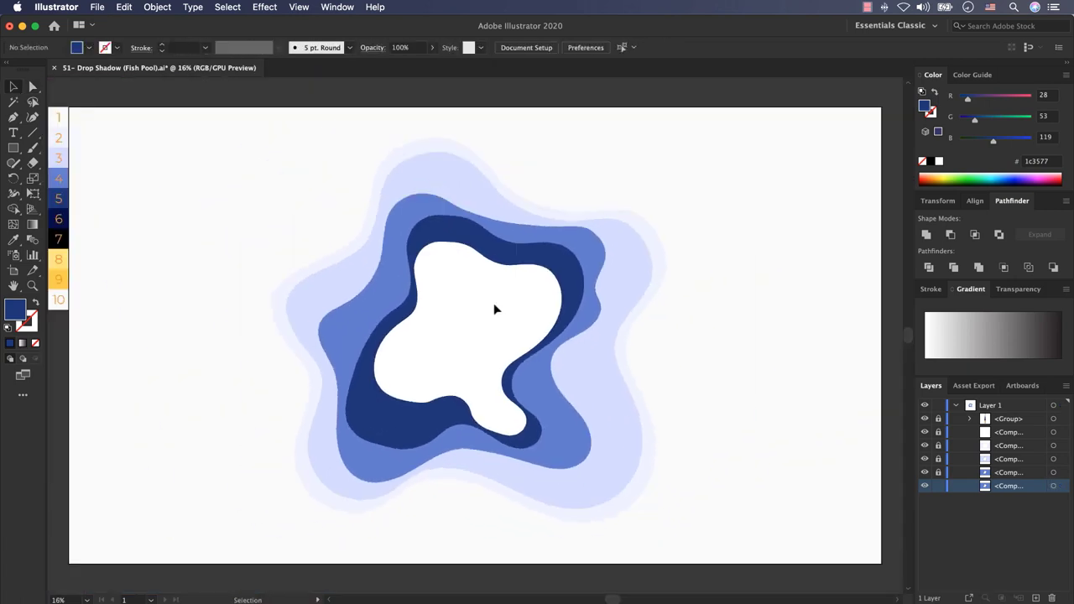
Step: Draw a rectangle covering the whole artboard and place it at the bottom of the layer stack
left_click(14, 148)
left_click_drag(880, 108, 69, 564)
key("v")
left_click_drag(1004, 419, 1004, 506)
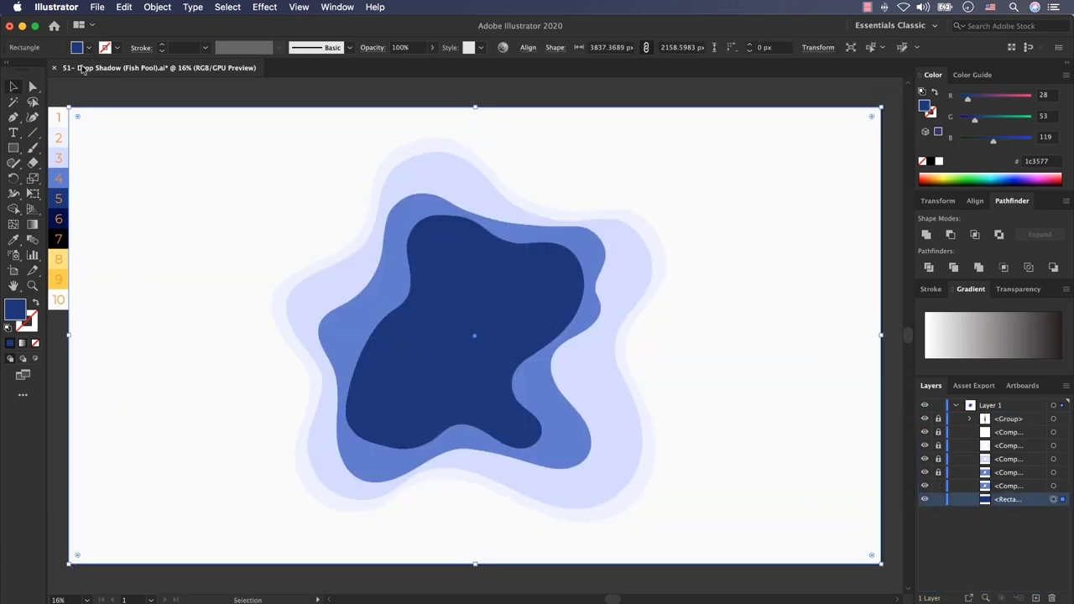
Step: Recolour the bottom rectangle with black palette swatch 7 and view its hex code, 000000, in the Color Picker
left_click(14, 239)
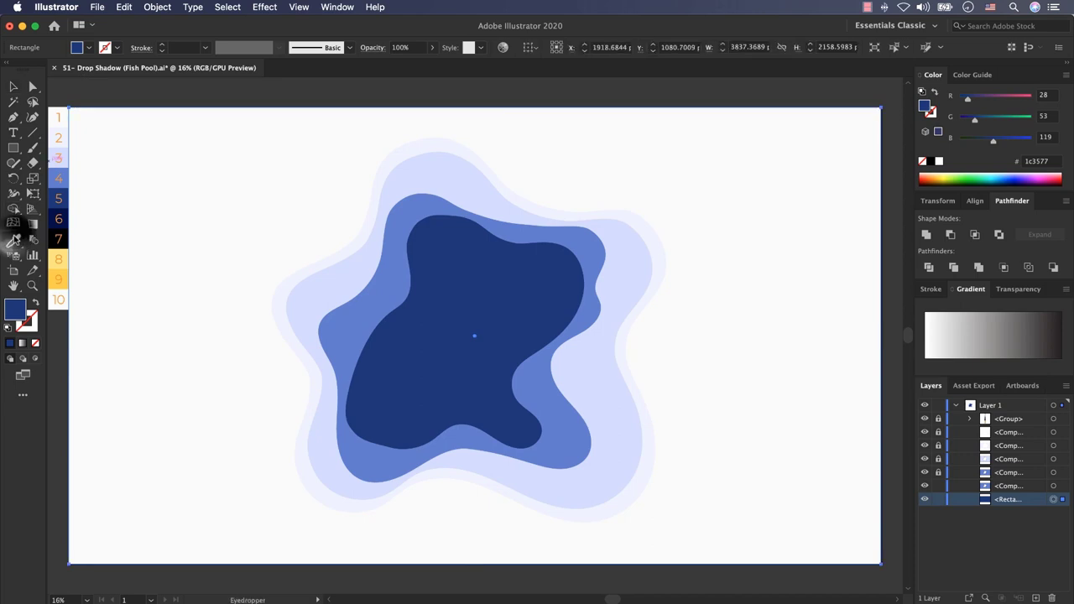
left_click(55, 241)
key("v")
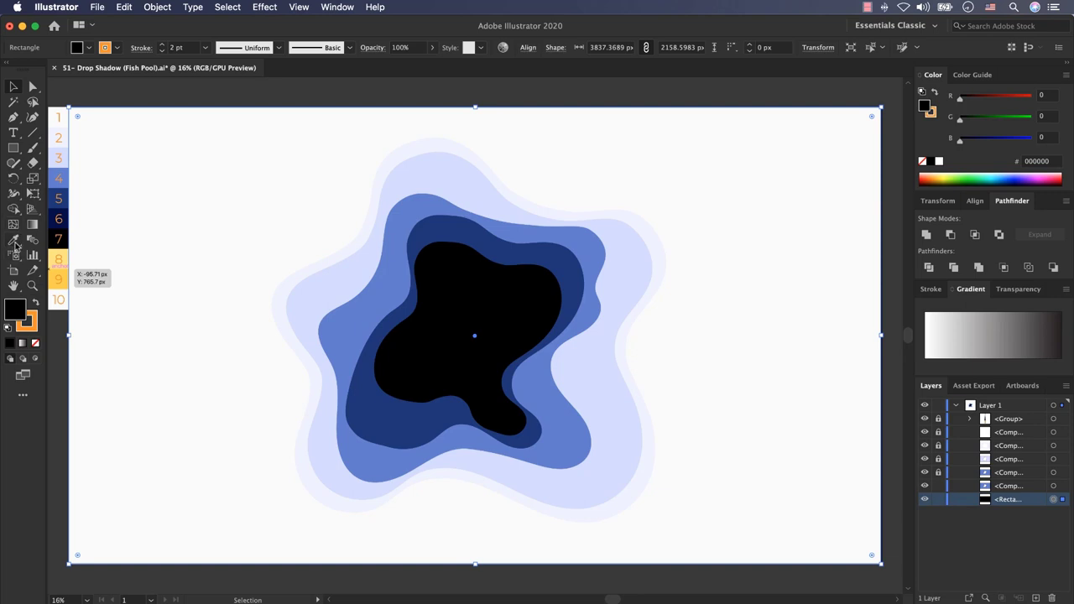
double_click(14, 308)
left_click_drag(155, 172, 228, 142)
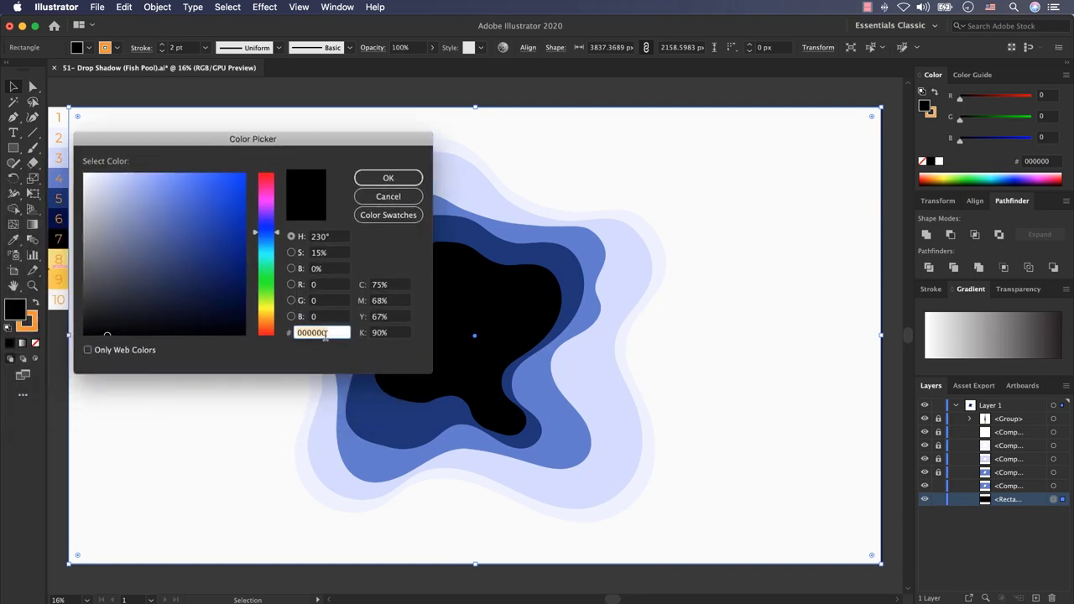
left_click(388, 177)
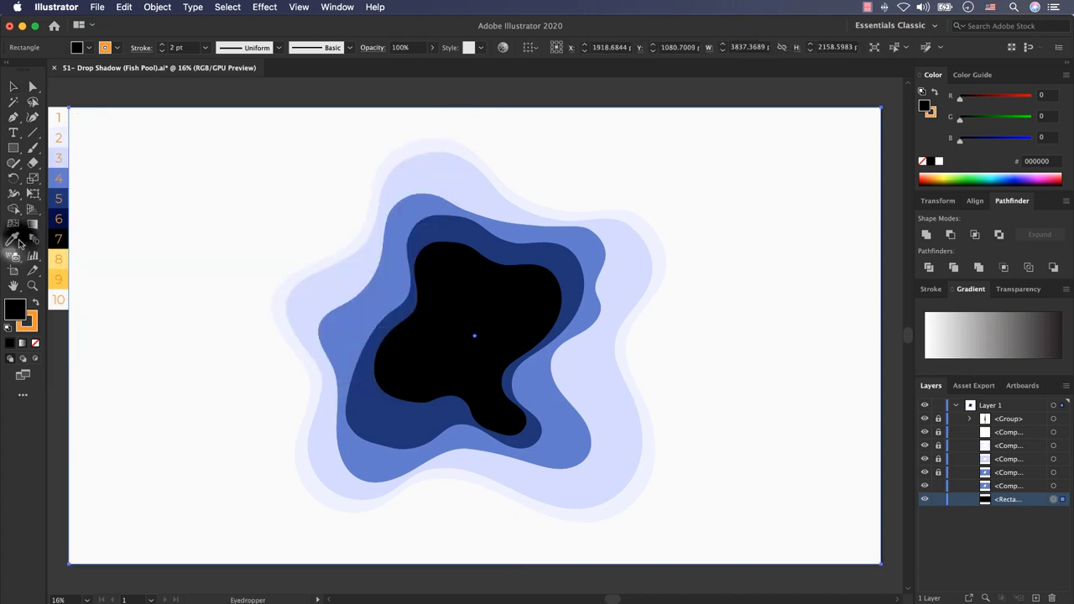
Step: With nothing selected, sample palette swatches 6, 5 and 4 and inspect each one's hex code in the Color Picker
key("i")
left_click(14, 86)
left_click(173, 94)
key("i")
left_click(58, 220)
double_click(14, 309)
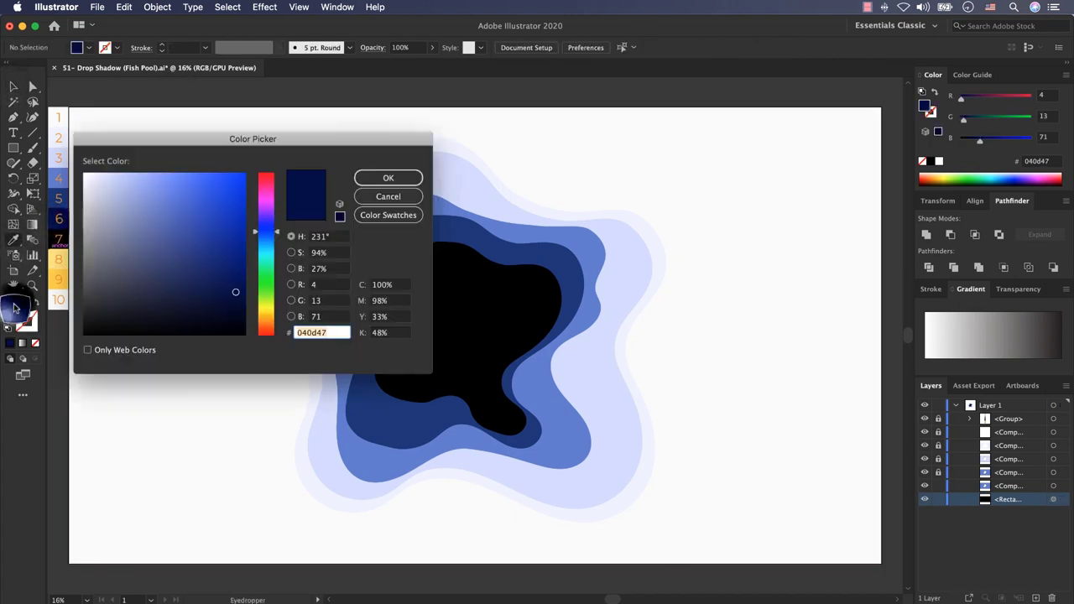
left_click(310, 334)
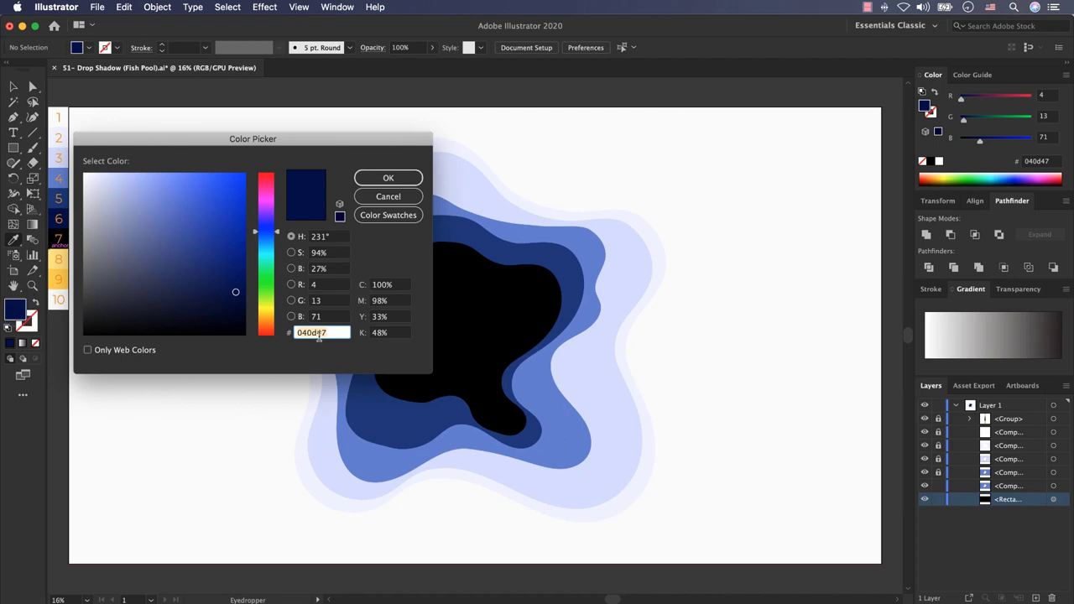
left_click(387, 178)
left_click(58, 198)
double_click(15, 309)
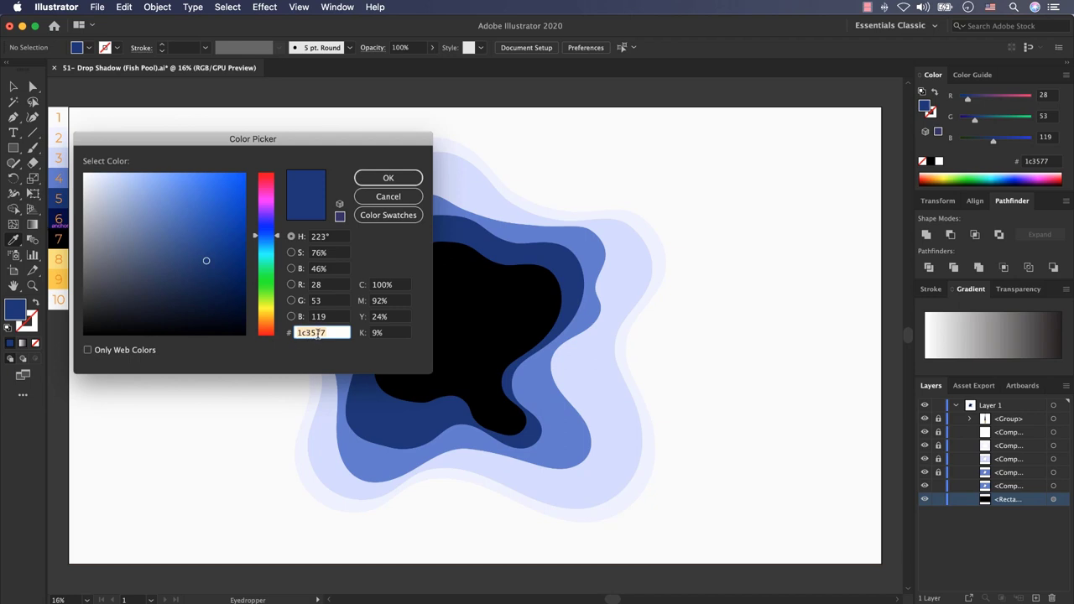
left_click(56, 183)
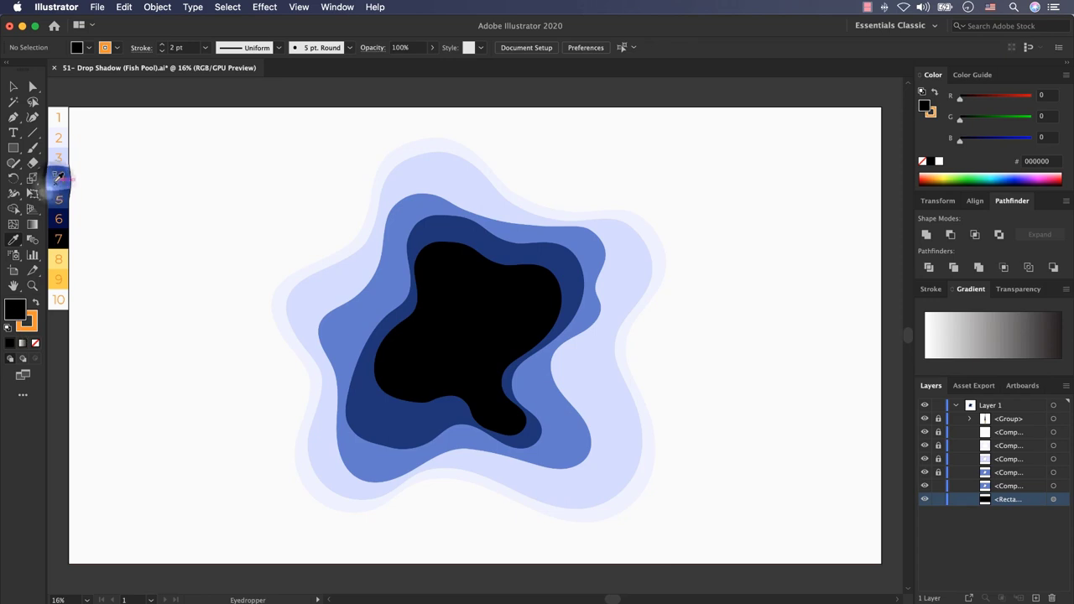
left_click(57, 178)
double_click(23, 308)
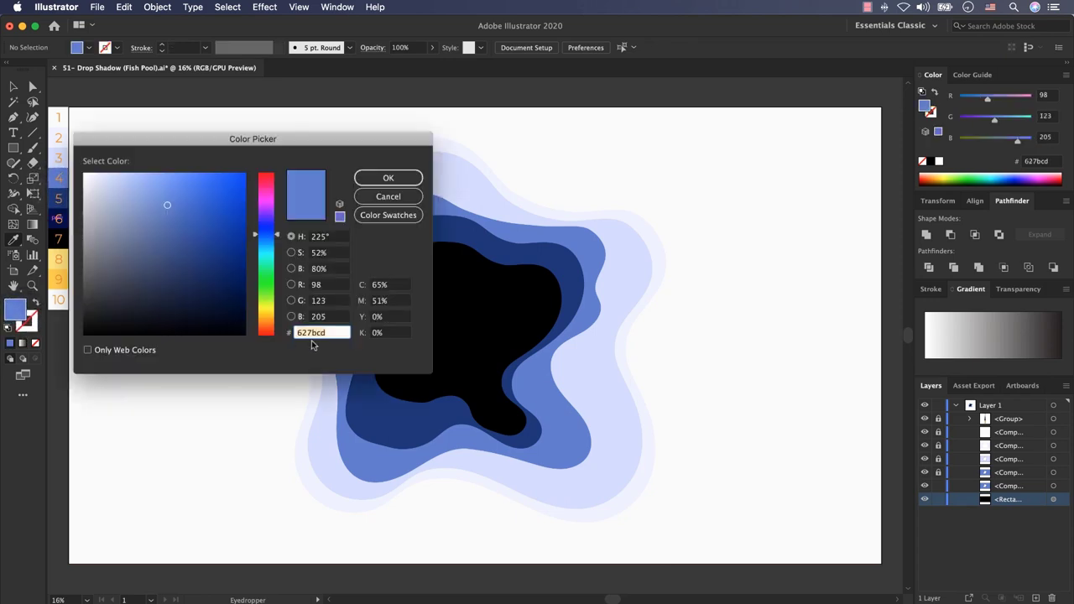
left_click(386, 178)
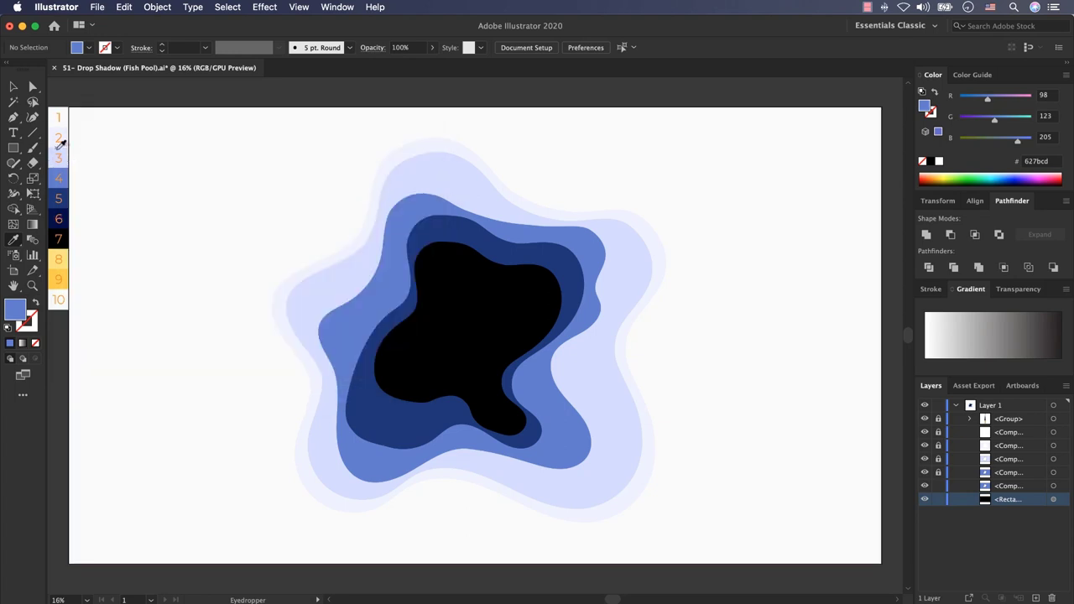
Step: Lock the dark-blue cut-out and the black rectangle, and save the document
left_click(14, 87)
left_click(938, 485)
left_click(937, 500)
key("super+s")
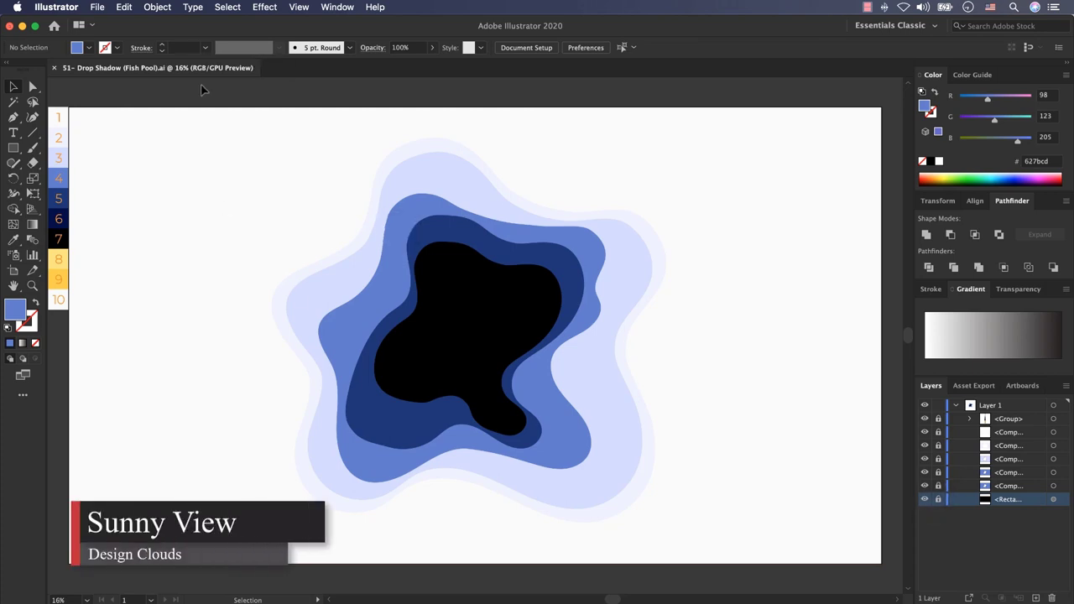
Step: Draw a medium-blue circle on the artboard's upper-left area and add overlapping, resized copies to start a cloud
left_click_drag(13, 148, 58, 183)
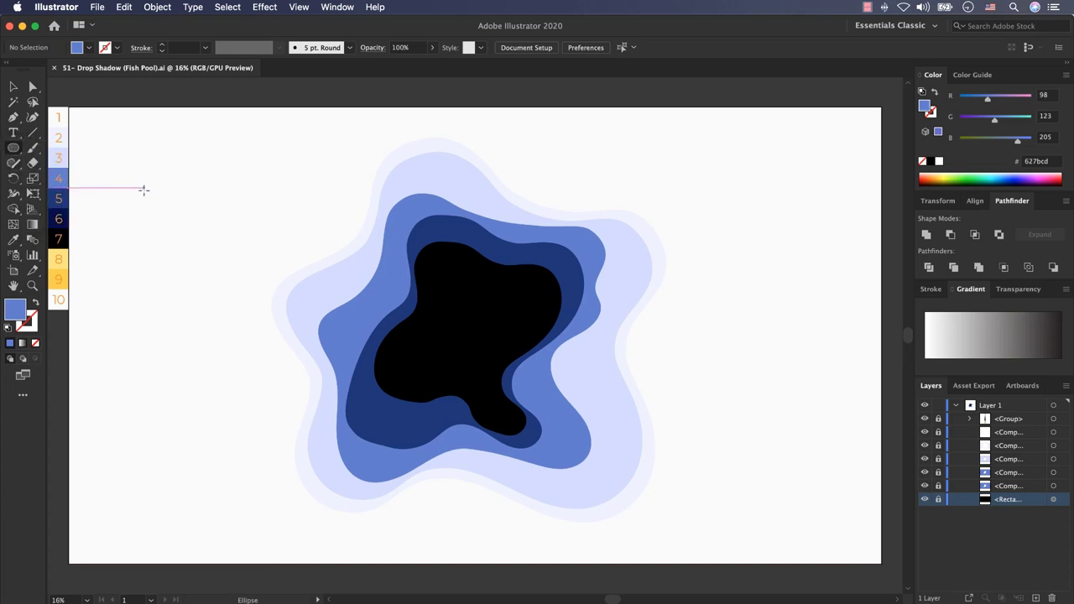
left_click_drag(138, 185, 163, 215)
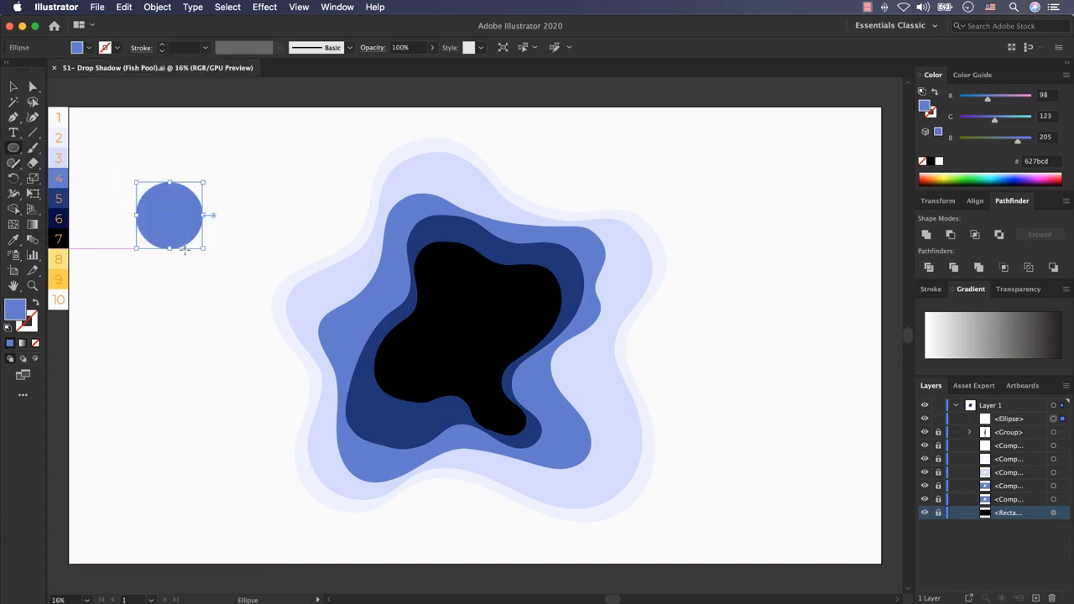
mouse_move(145, 166)
left_mouse_down()
mouse_move(191, 210)
mouse_move(214, 170)
left_mouse_up()
left_click(14, 87)
left_click(178, 225)
left_click_drag(185, 214, 194, 212)
left_click_drag(172, 173, 209, 164)
left_click_drag(175, 232, 245, 242)
Step: Complete the cloud outline with more overlapping circle copies, resized and repositioned, for eight circles in all
left_click(200, 165)
left_click(200, 168)
left_click_drag(157, 181, 241, 198)
key("super+z")
left_click_drag(160, 183, 236, 222)
left_click(168, 225)
left_click_drag(222, 170, 170, 208)
left_click_drag(166, 168, 188, 166)
left_click(158, 233)
left_click_drag(149, 234, 148, 239)
left_click_drag(199, 170, 182, 183)
left_click(203, 96)
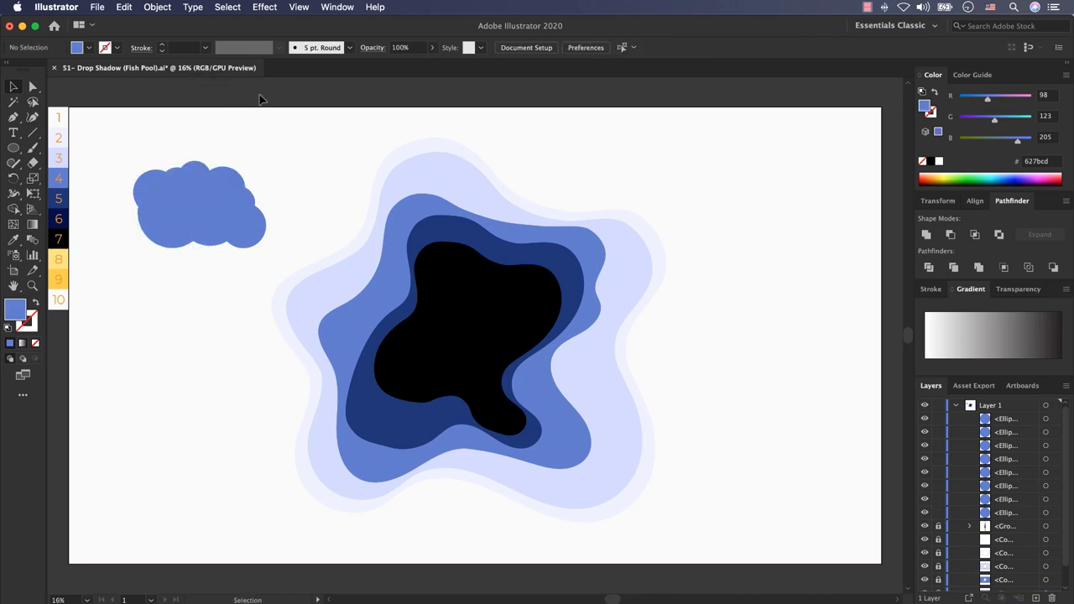
Step: Group all the circles of the cloud into one object
left_click_drag(288, 99, 123, 263)
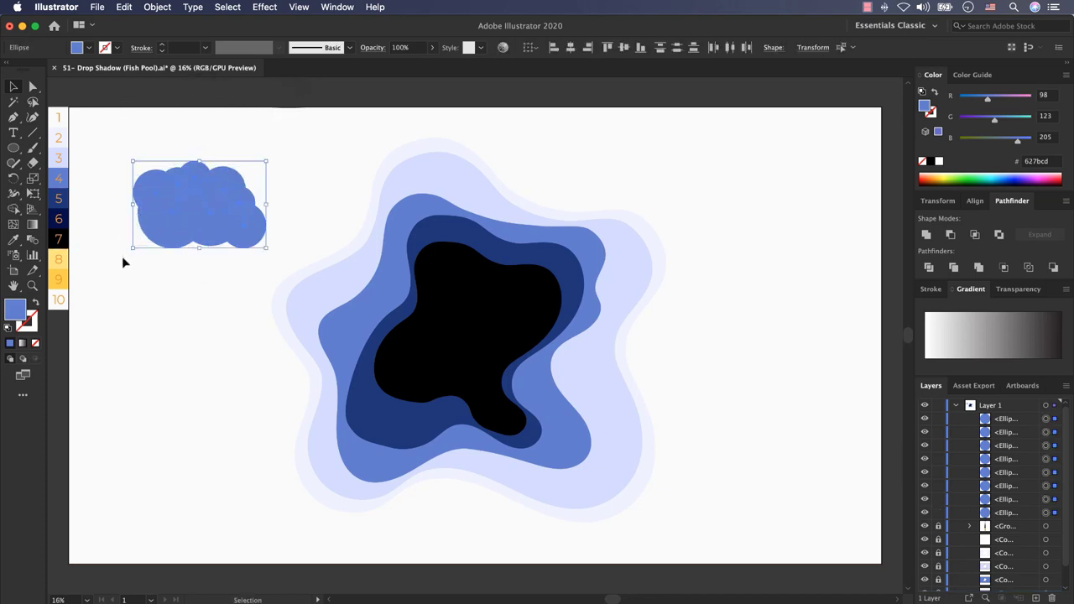
right_click(168, 228)
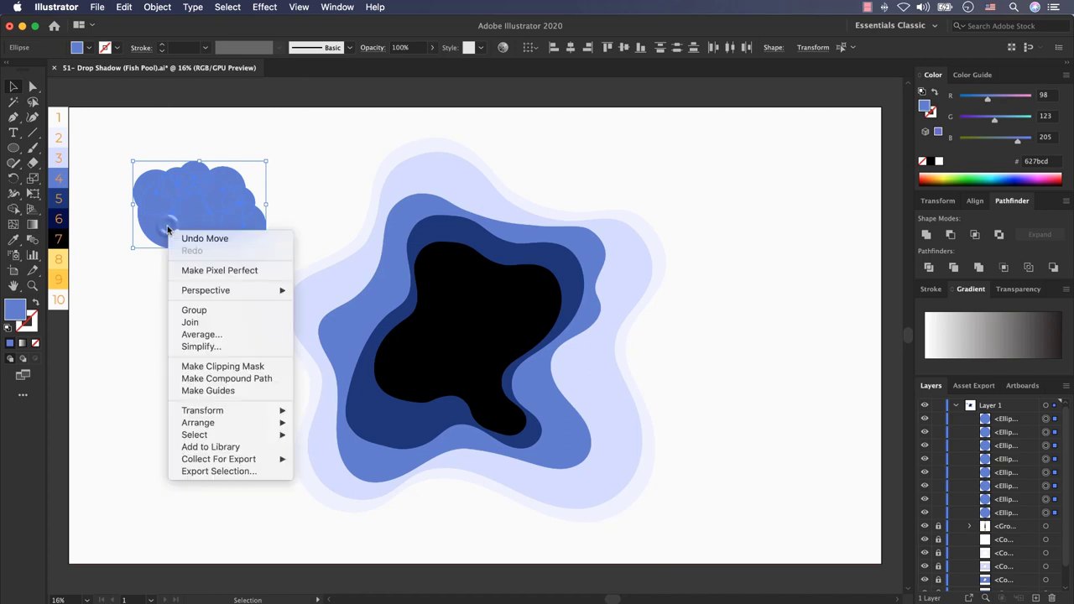
left_click(223, 311)
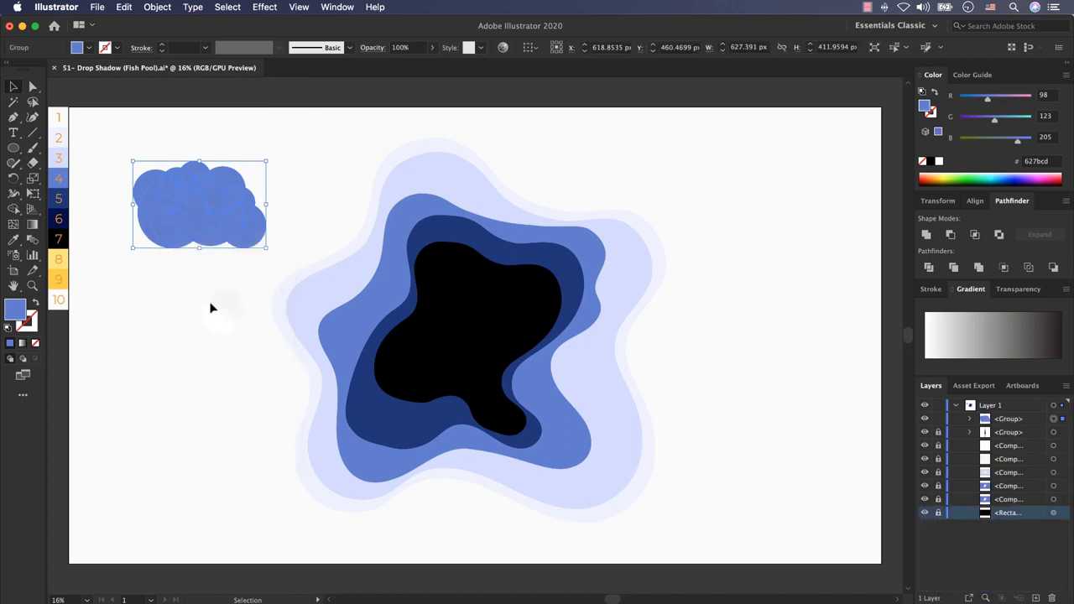
left_click(197, 297)
double_click(1007, 418)
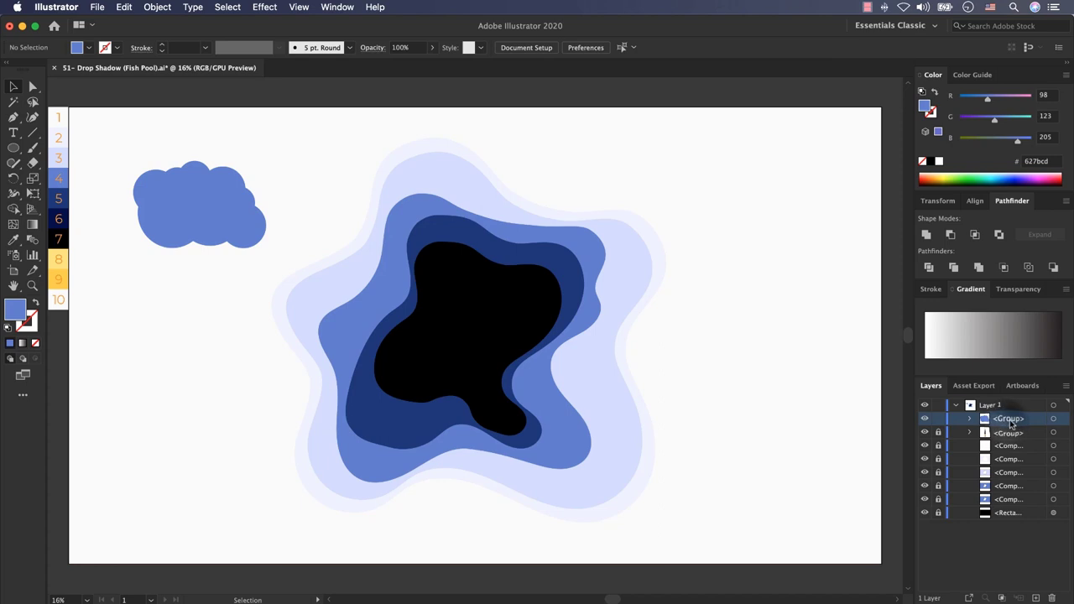
Step: Move the grouped cloud over the upper part of the pool and fill it with palette colour 10, off-white f8f8f8
left_click_drag(160, 229, 416, 280)
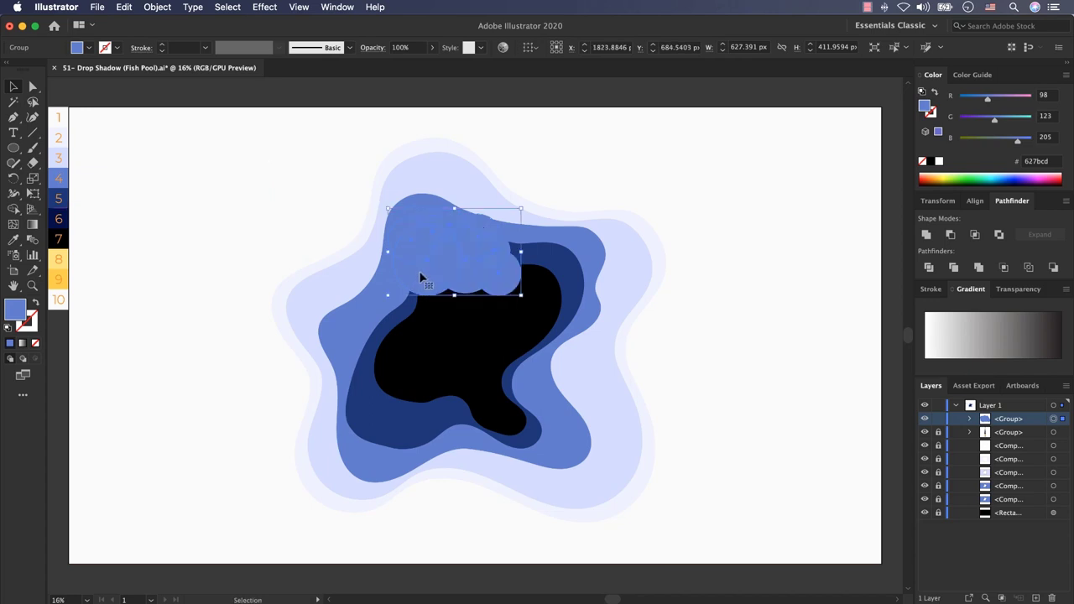
left_click(13, 241)
left_click(59, 295)
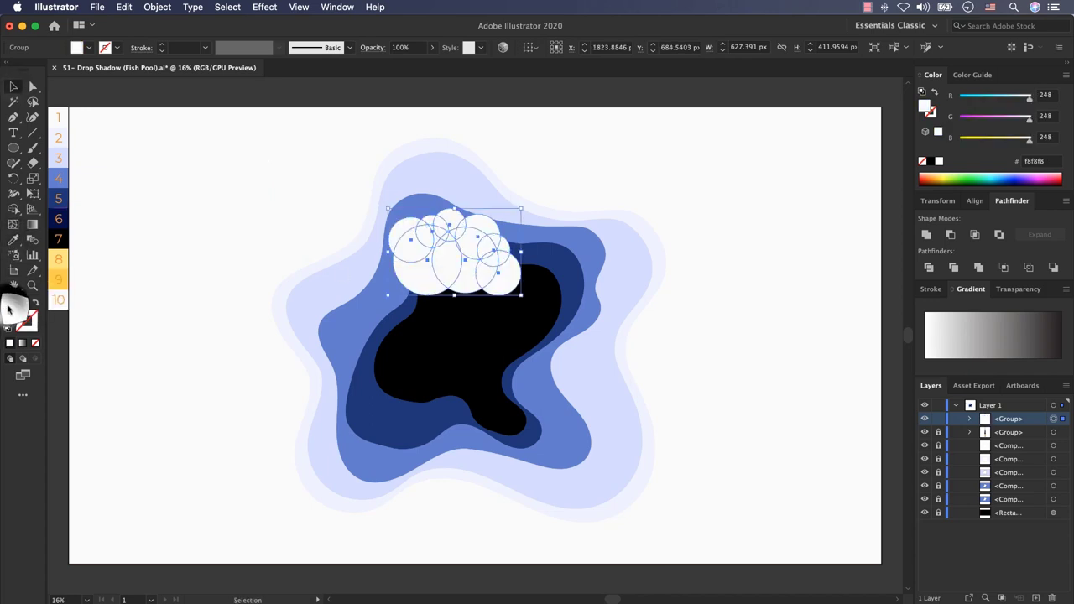
double_click(12, 309)
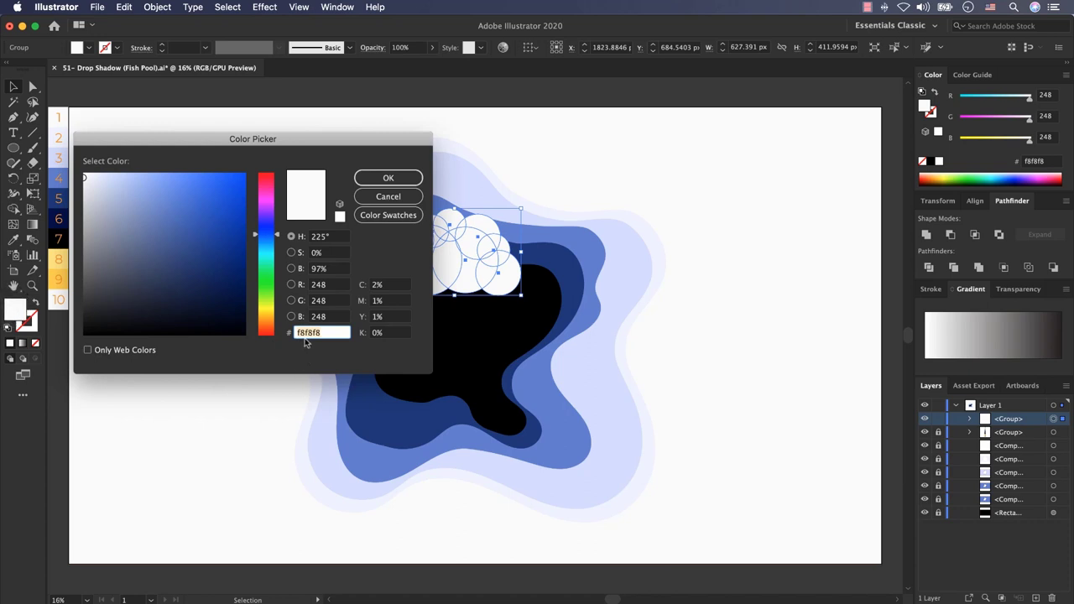
left_click(386, 178)
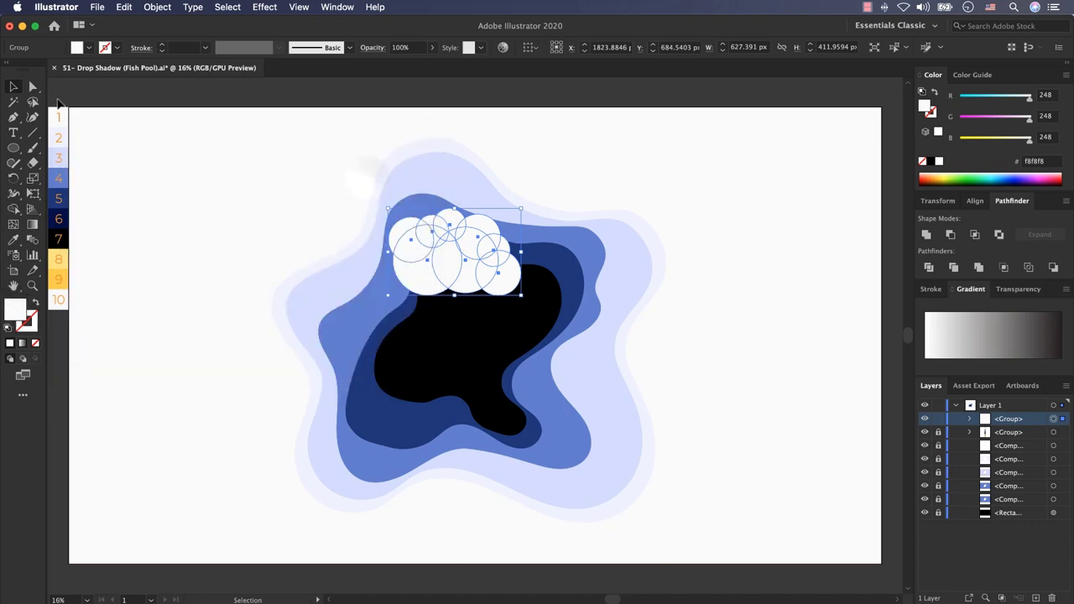
left_click(100, 307)
left_click(458, 275)
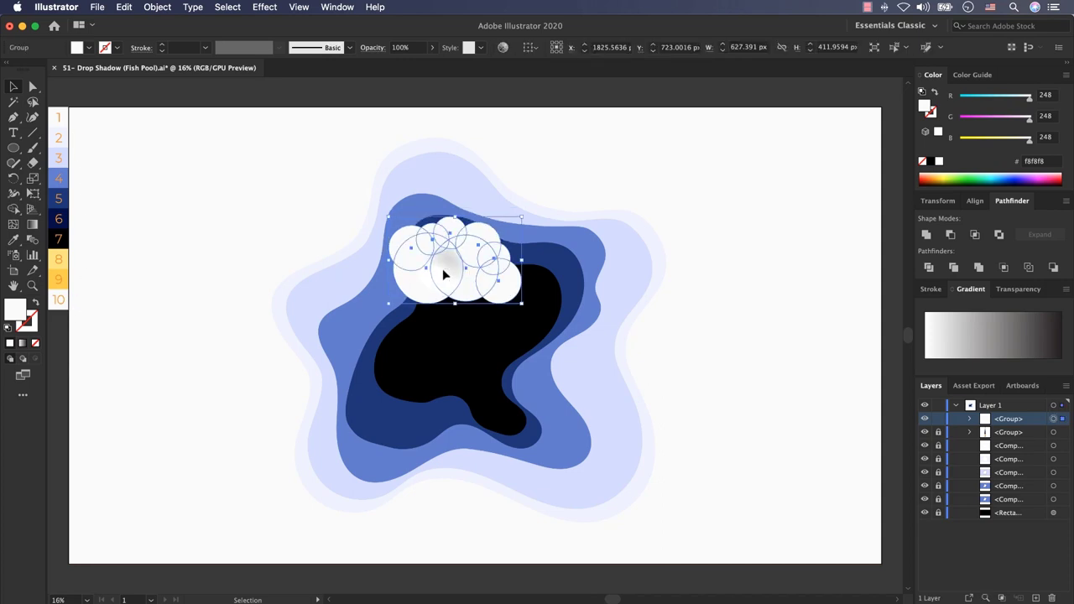
Step: Duplicate the cloud onto the pool's right side, mirror it and scale it to about 409 × 268 px
left_click_drag(444, 266, 549, 313)
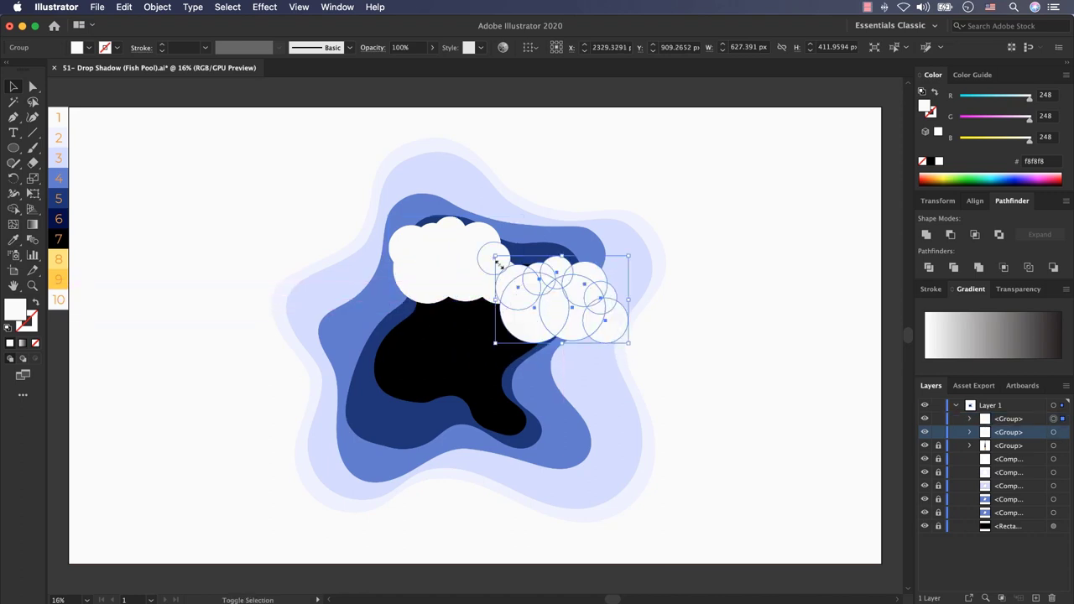
left_click_drag(495, 256, 530, 279)
left_click_drag(596, 280, 635, 263)
left_click_drag(565, 301, 639, 287)
key("super+z")
left_click(663, 340)
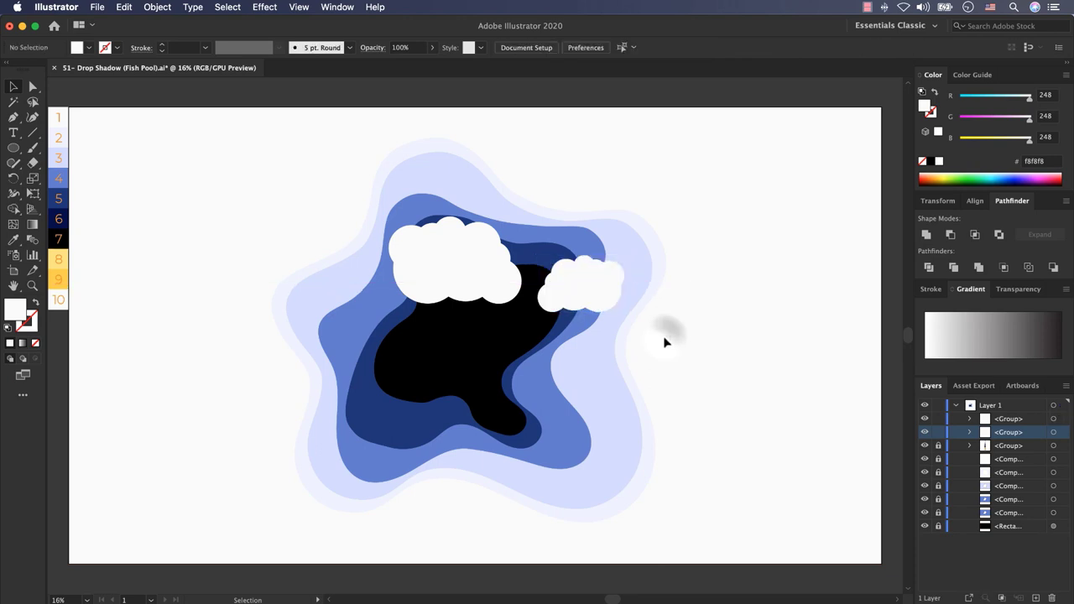
Step: Reflect the small right-hand cloud across the vertical axis, stepping back and forth through the history to compare
left_click(583, 291)
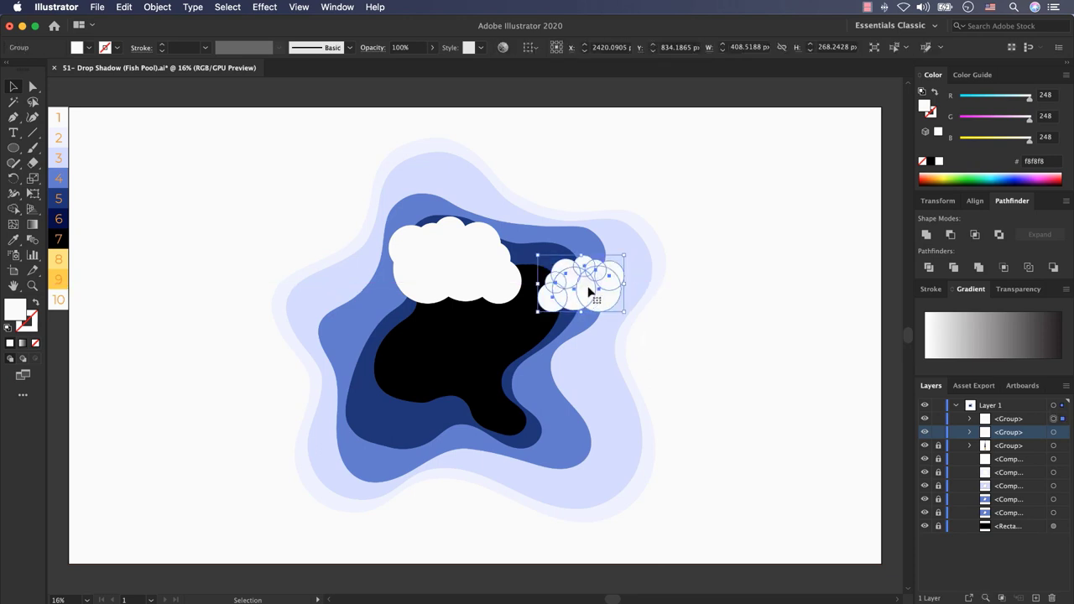
left_click(155, 10)
mouse_move(172, 23)
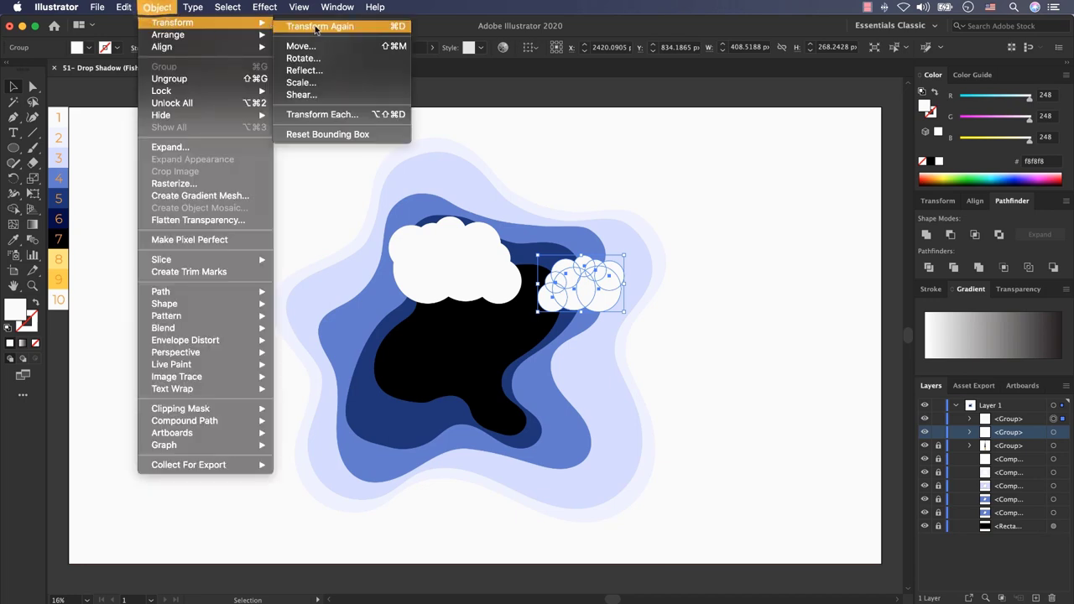
left_click(303, 70)
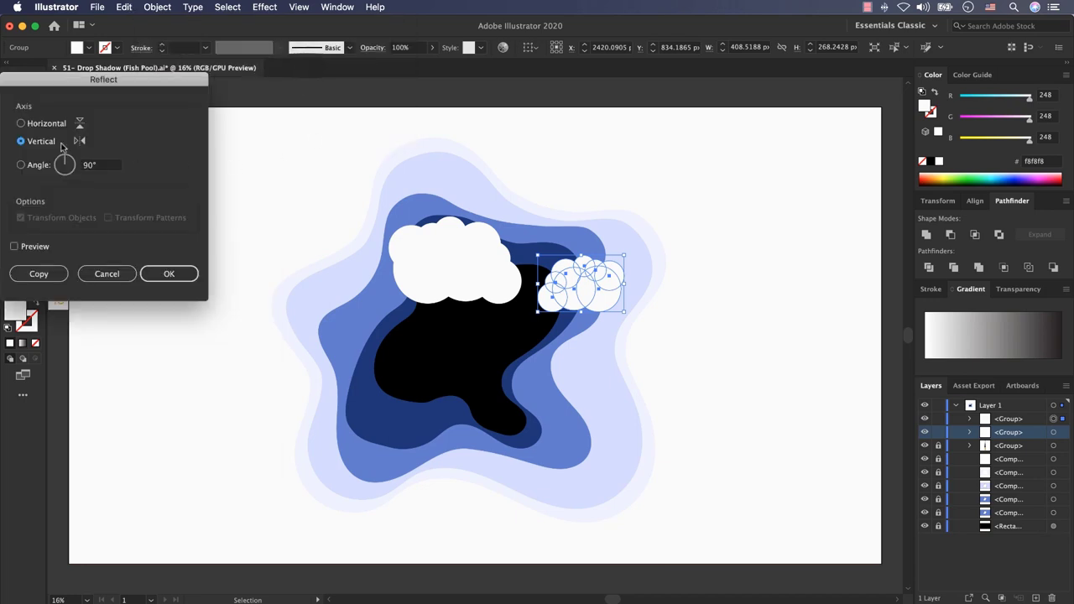
left_click(160, 273)
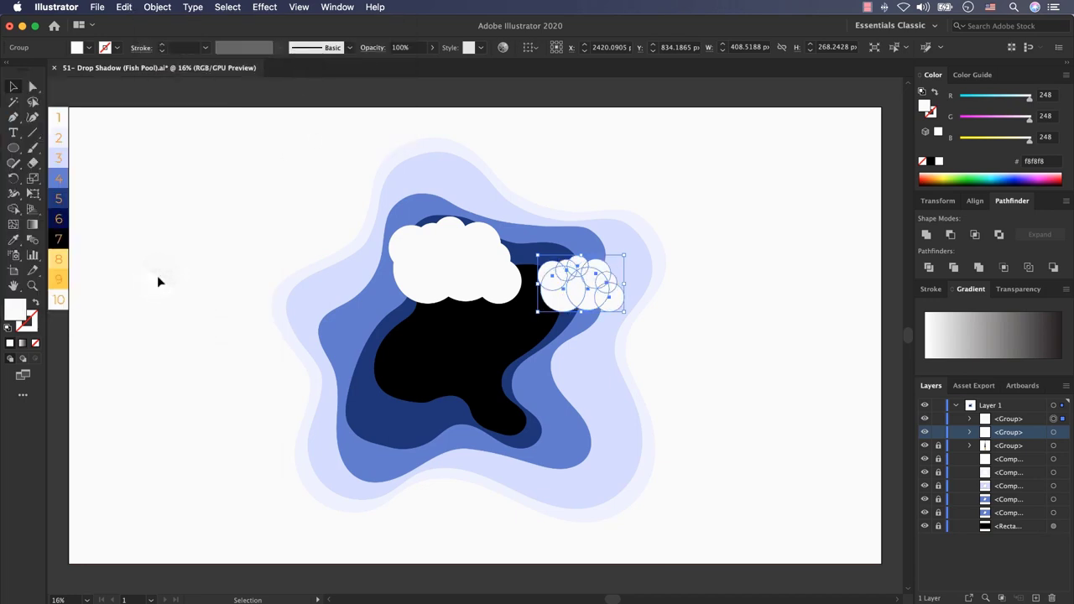
key("super+z")
key("super+z")
key("super+z")
key("super+z")
key("super+shift+z")
key("super+shift+z")
Step: Reflect the small right-hand cloud across the vertical axis once more
left_click(162, 8)
mouse_move(181, 23)
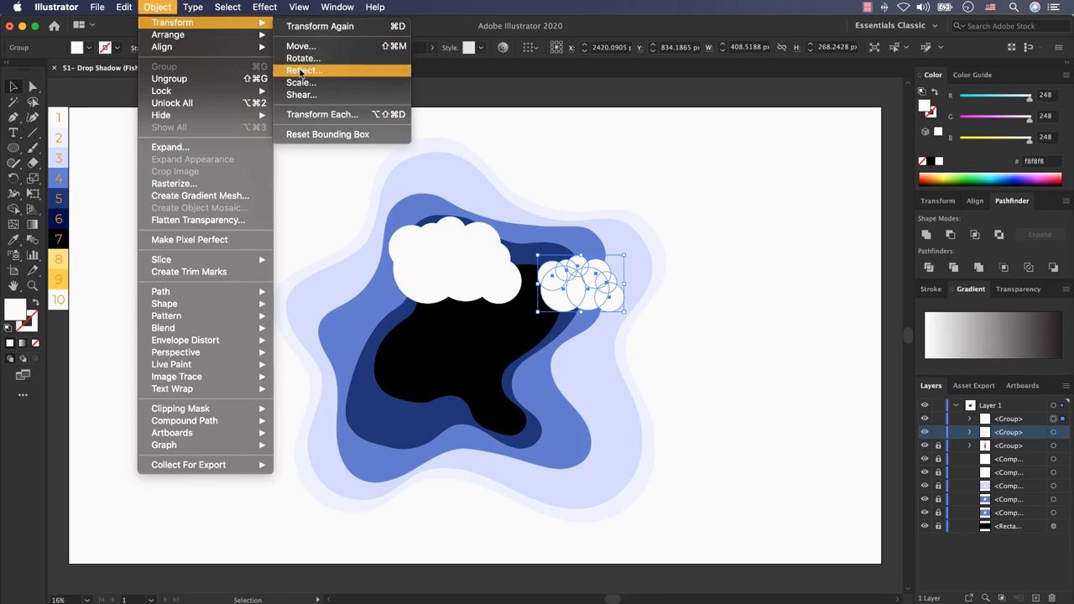
left_click(305, 72)
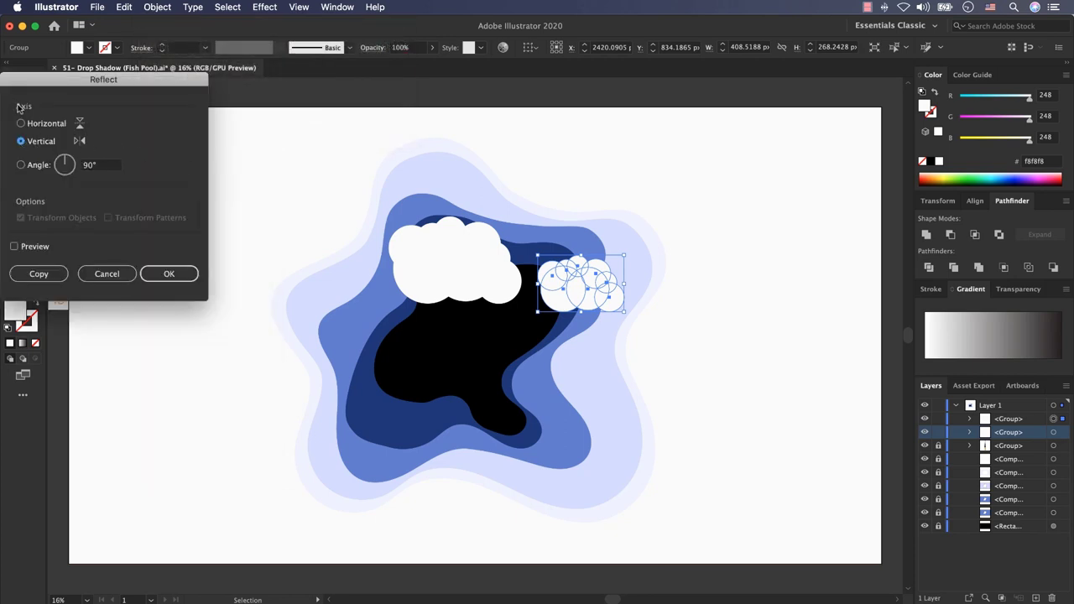
left_click(170, 273)
Step: Place cloud copies on the pool's left and lower-left edges, scaling the lower-left one to about 461 × 303 px
left_click_drag(595, 289, 388, 337)
left_click_drag(456, 262, 425, 454)
left_click_drag(486, 381, 456, 399)
left_click_drag(431, 428, 401, 442)
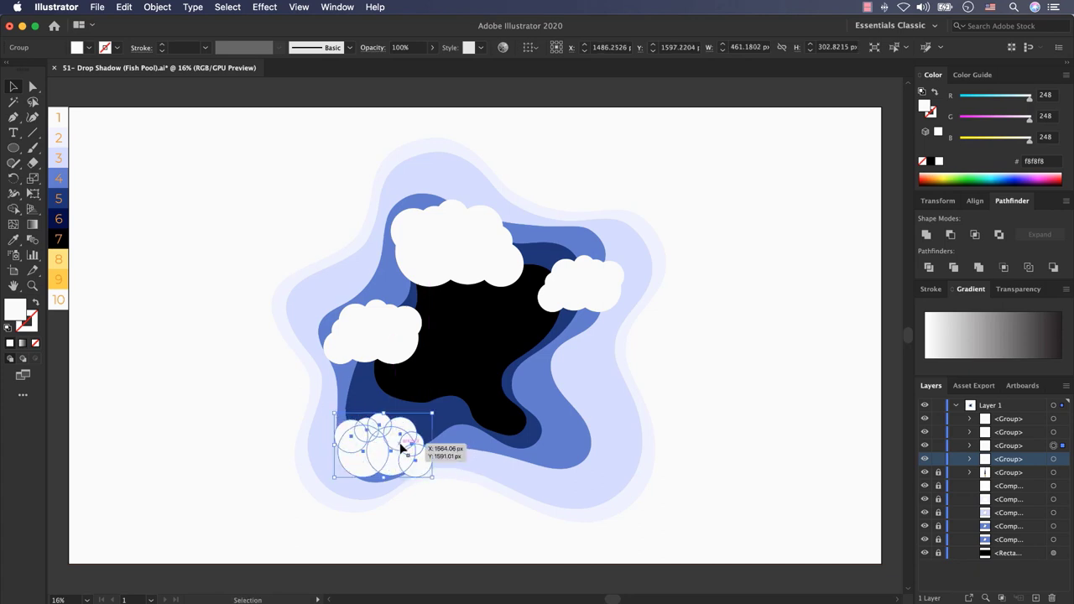
Step: Add an enlarged, slightly rotated cloud copy on the pool's lower right and shift the lower-left cloud further outward
left_click_drag(391, 324, 609, 447)
left_click_drag(658, 408, 667, 421)
left_click_drag(557, 409, 540, 392)
left_click_drag(587, 440, 593, 445)
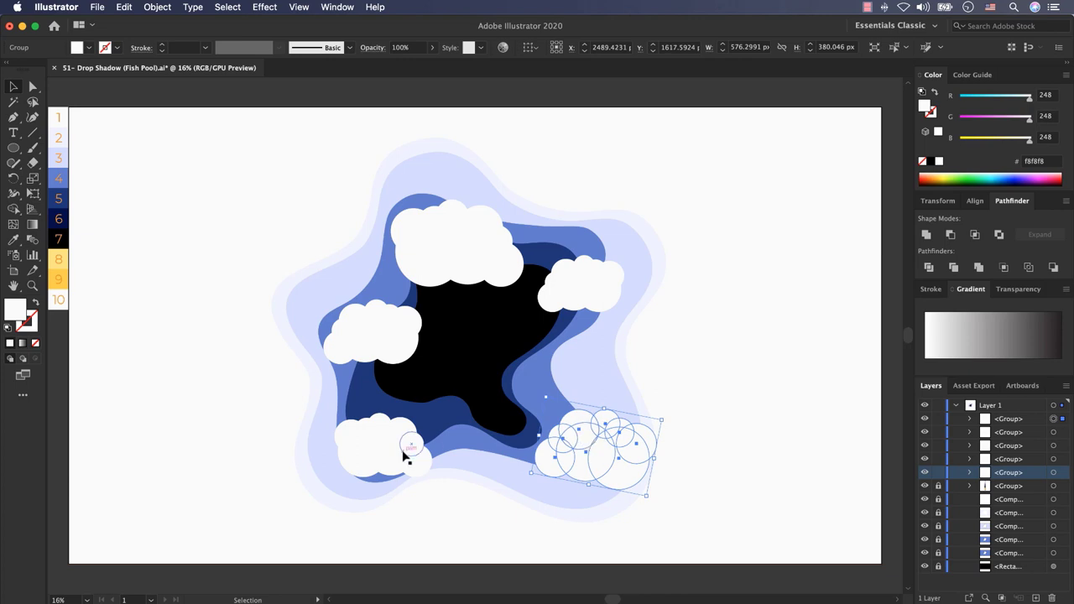
left_click_drag(404, 456, 390, 456)
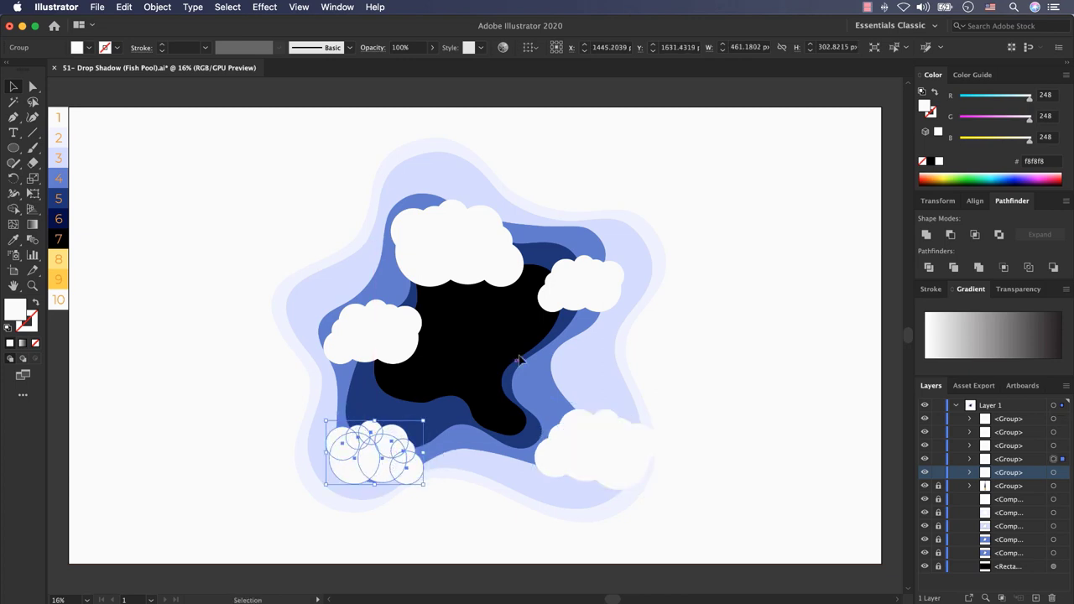
Step: Duplicate the right-hand cloud into the lower middle of the pool and shrink it
left_click_drag(584, 289, 455, 397)
left_click_drag(495, 366, 464, 405)
left_click(537, 389)
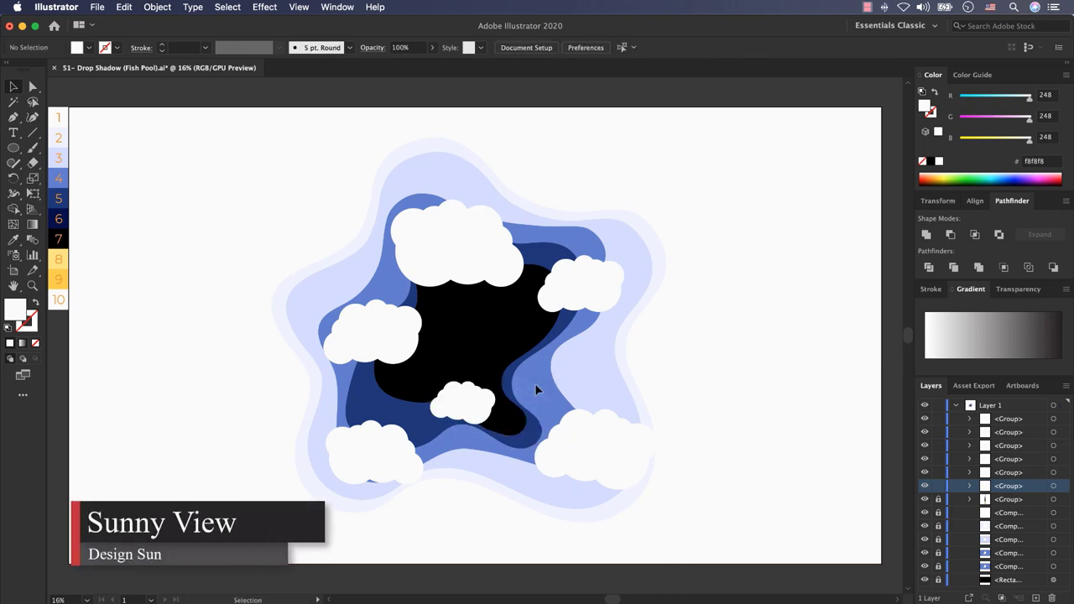
Step: Draw a circle about 346 px wide on the artboard's upper left and fill it with palette colour 8, fee57c
left_click(14, 148)
left_click_drag(158, 175, 237, 251)
key("v")
left_click(14, 240)
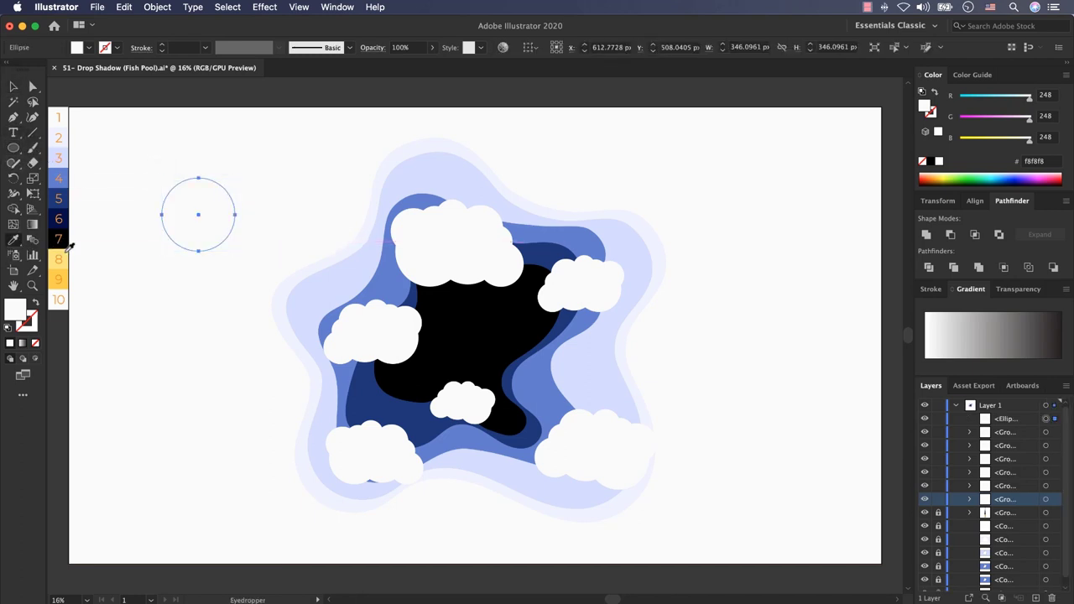
left_click(63, 251)
double_click(14, 308)
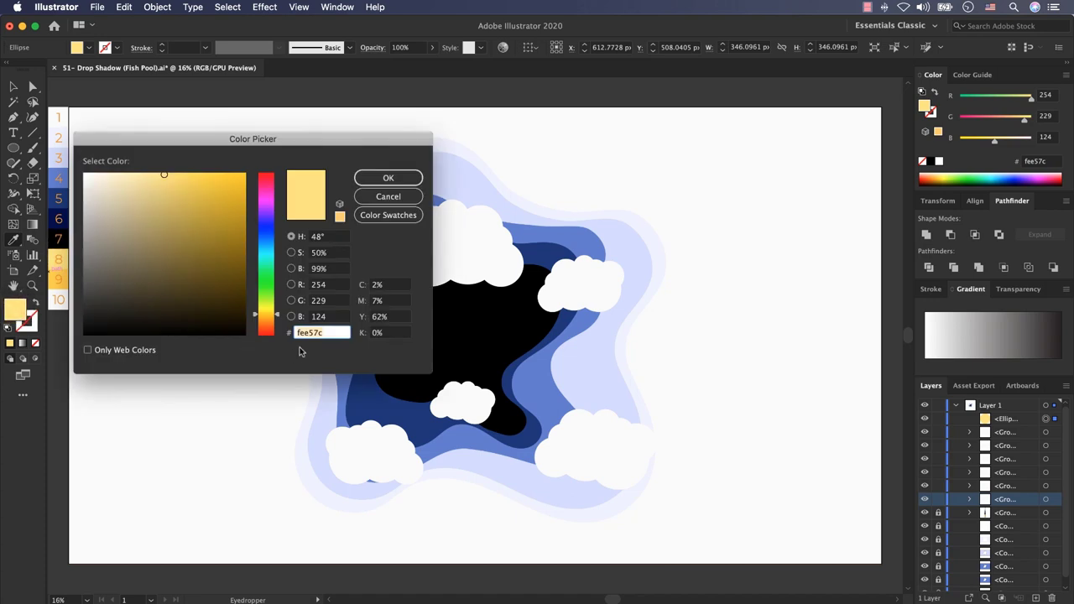
left_click(369, 177)
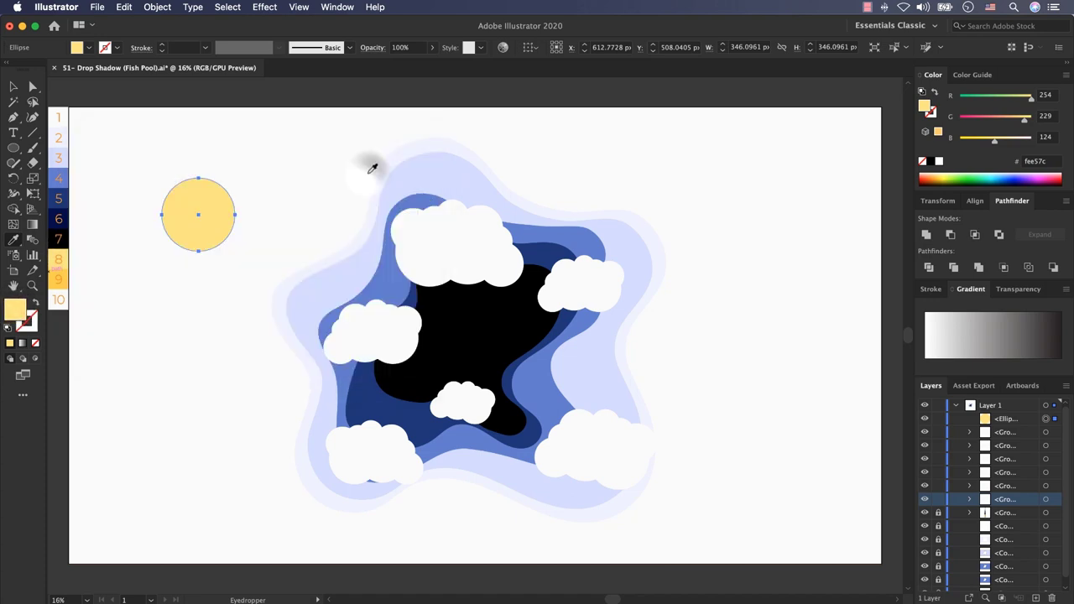
key("super+shift+a")
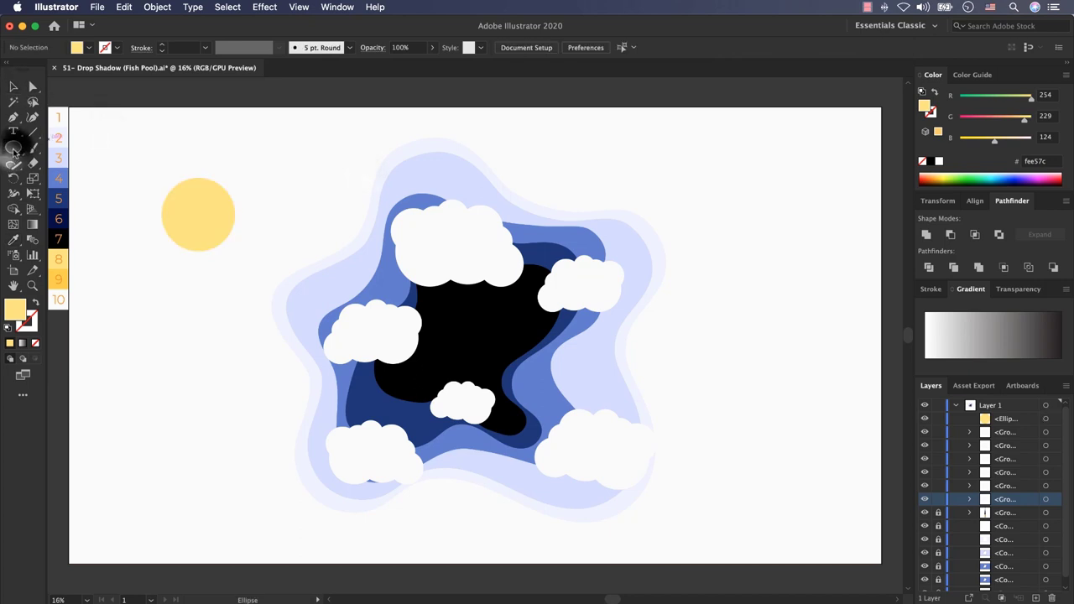
Step: Create a 15-point star with radii 100 px and 80 px below the yellow circle, and enlarge it to about 472 px wide
left_click(14, 148)
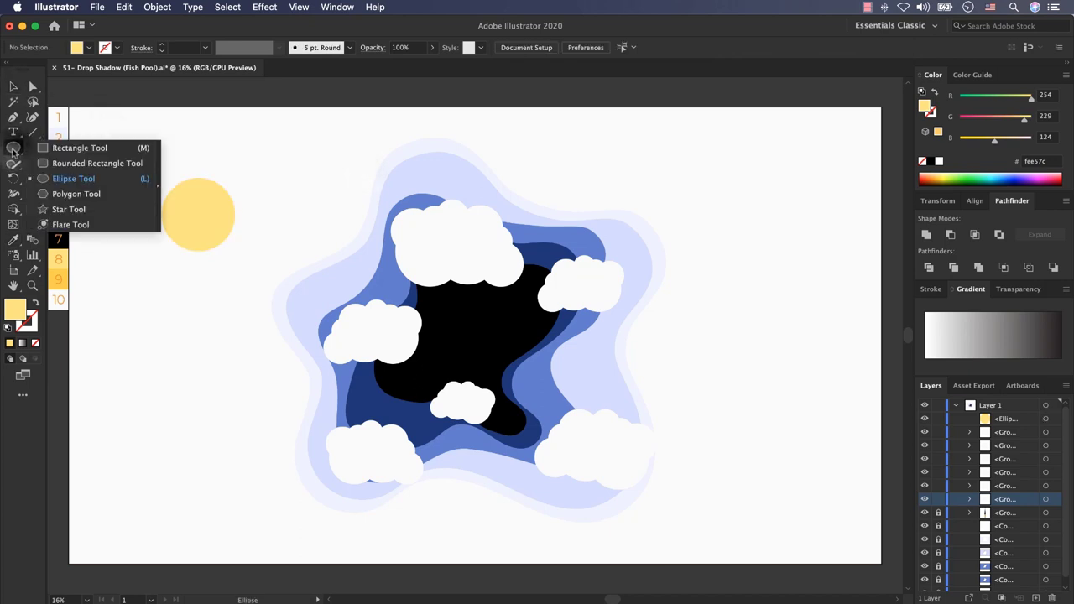
left_click(72, 210)
left_click(160, 292)
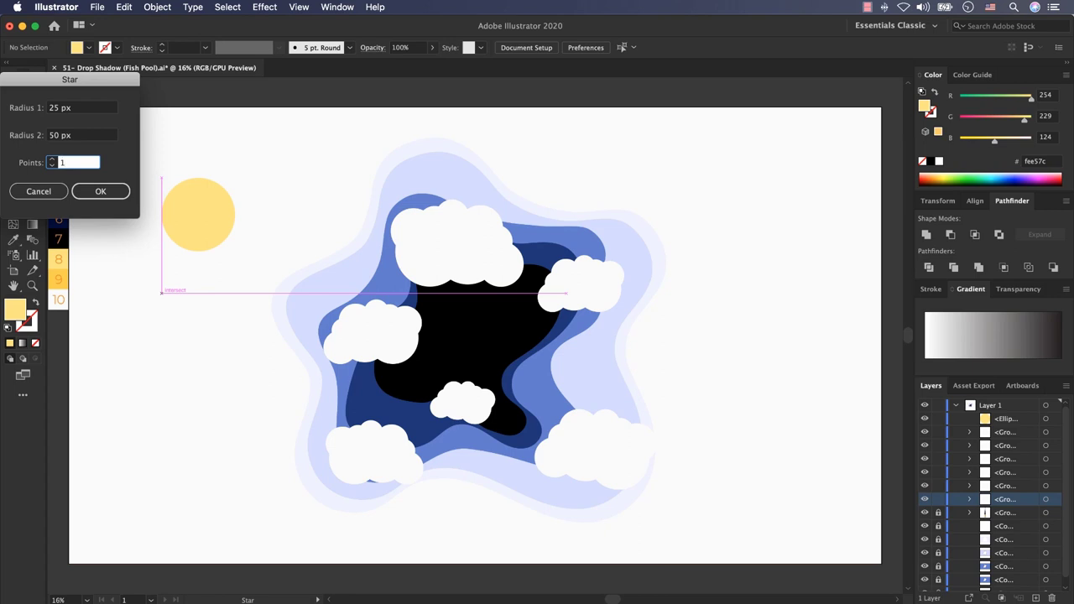
key("Tab")
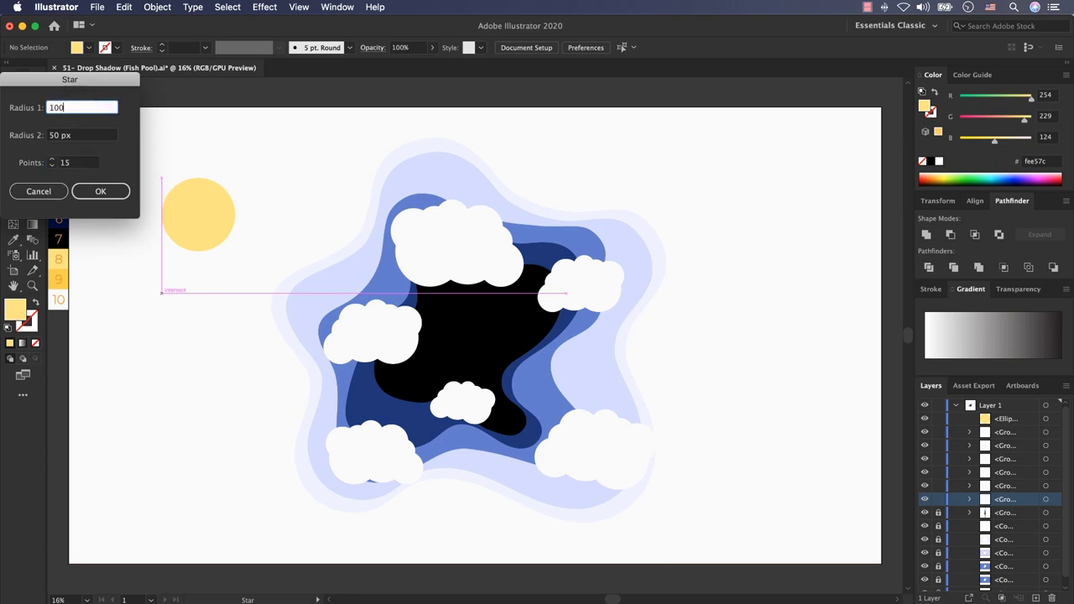
key("Tab")
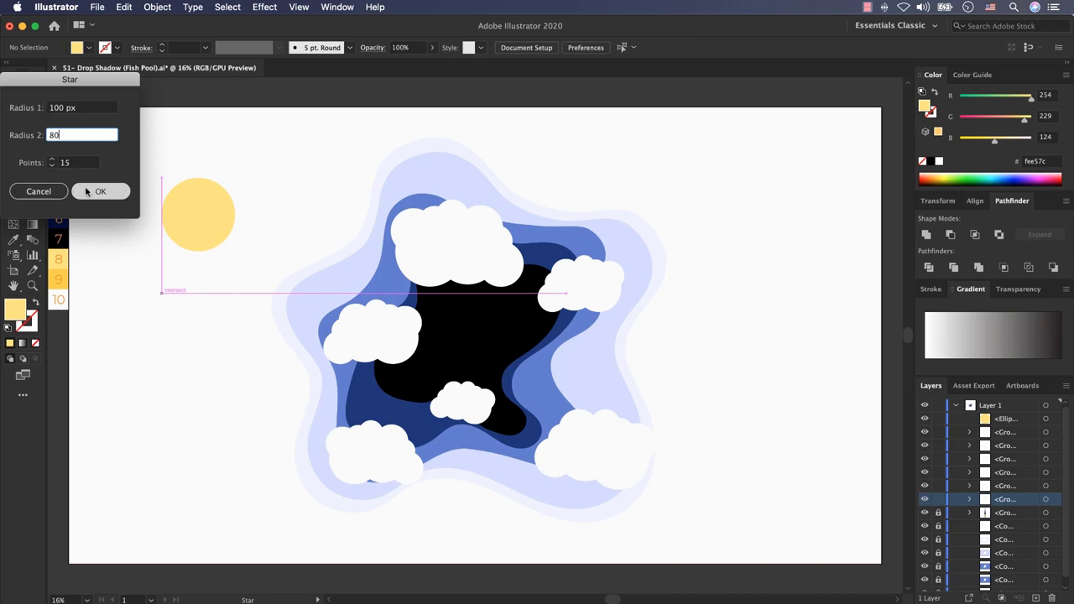
left_click(92, 188)
key("v")
left_click_drag(174, 306, 226, 344)
Step: Fill the star with palette colour 9, fed044
left_click(13, 239)
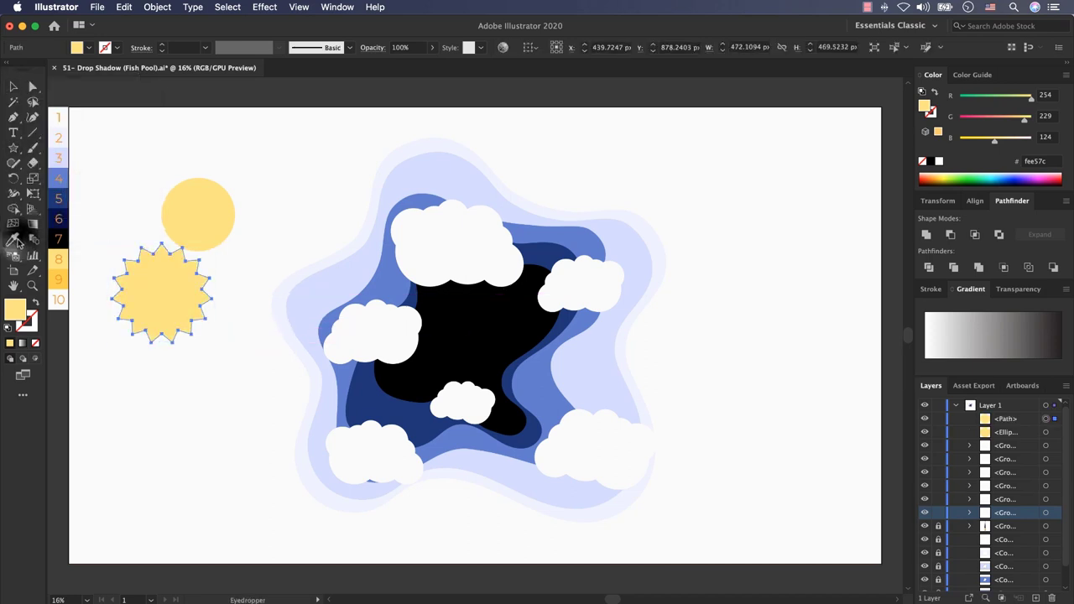
left_click(66, 271)
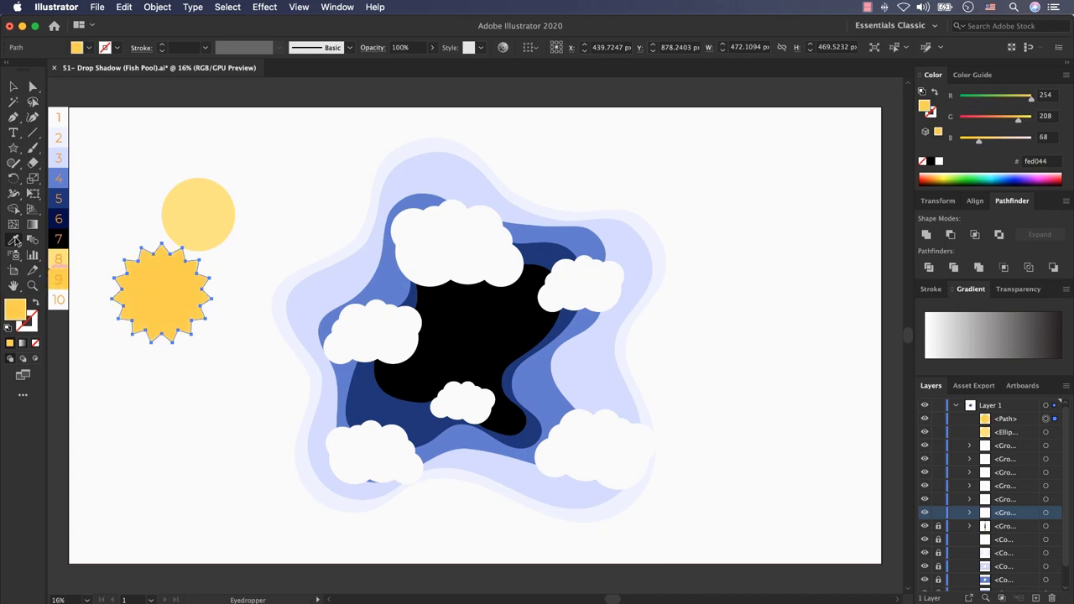
double_click(14, 308)
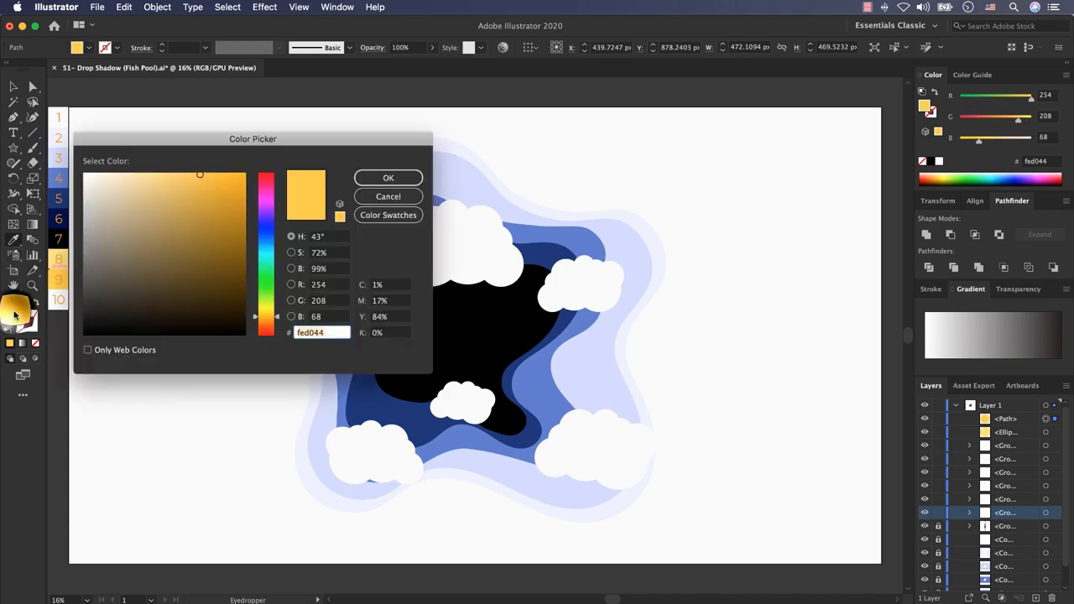
left_click(371, 178)
Step: Bring the pale yellow circle forward over the star and position it, slightly reduced, at the star's middle
key("v")
left_click(191, 206)
right_click(198, 198)
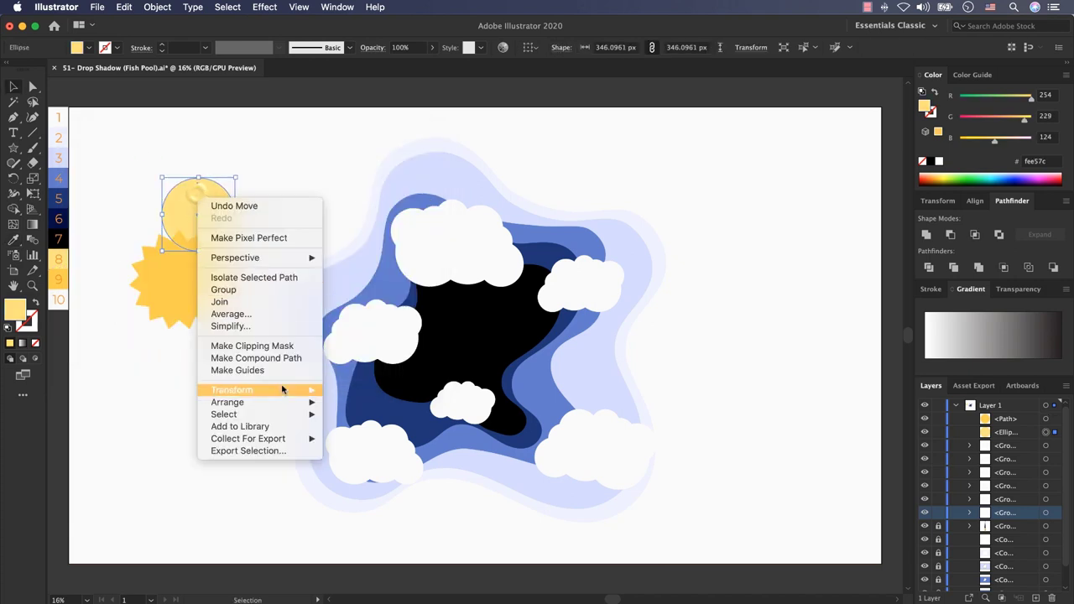
mouse_move(277, 403)
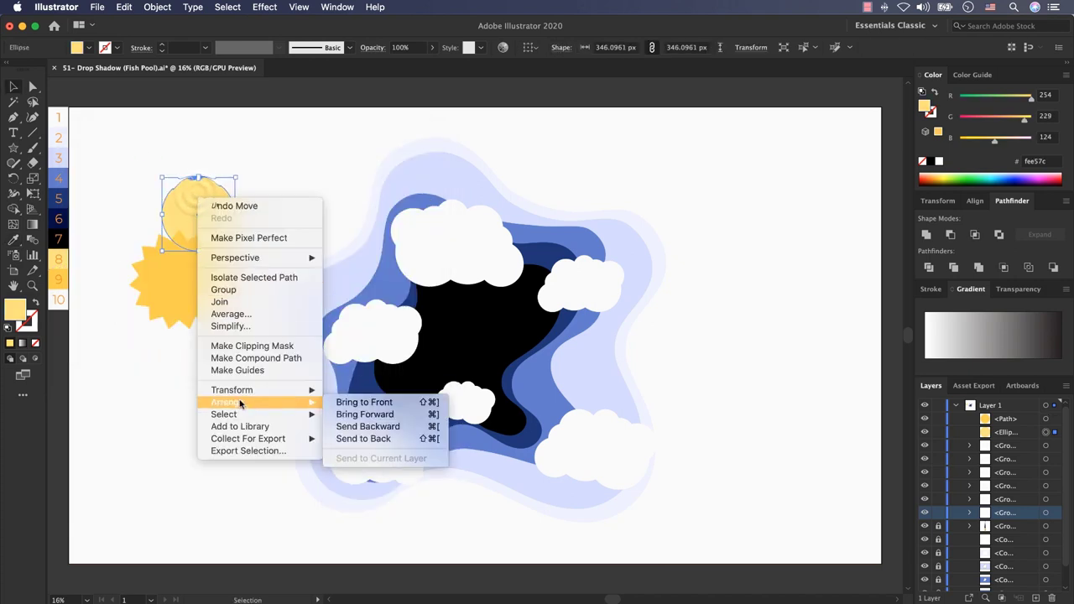
left_click(357, 414)
mouse_move(207, 237)
left_mouse_down()
mouse_move(203, 273)
mouse_move(192, 277)
mouse_move(216, 243)
mouse_move(211, 250)
left_mouse_up()
Step: Align the circle and the star to each other's horizontal and vertical centres
left_click(179, 240, "shift")
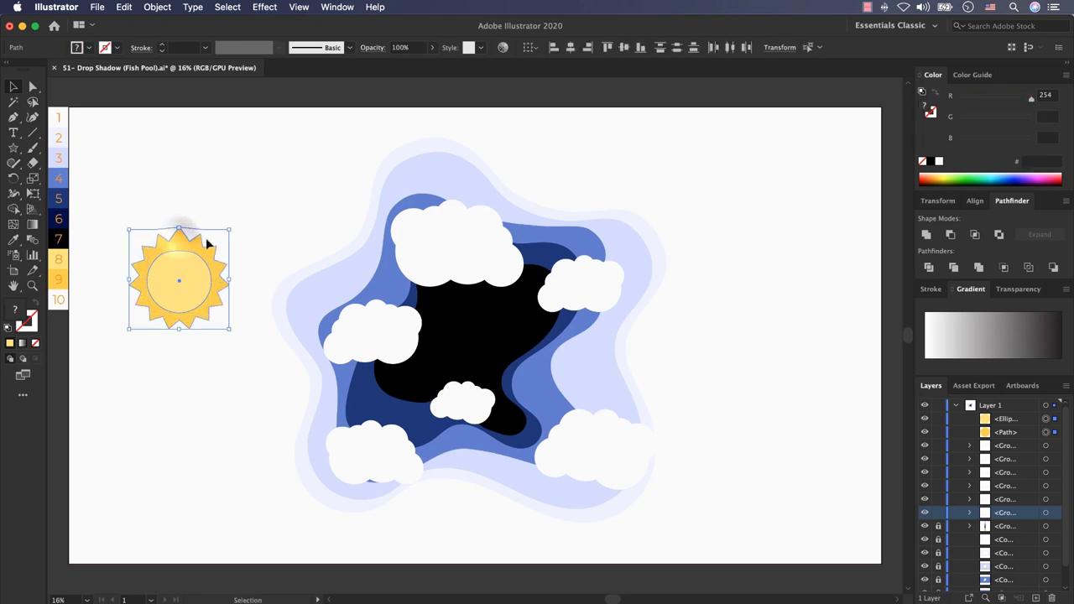
left_click(975, 200)
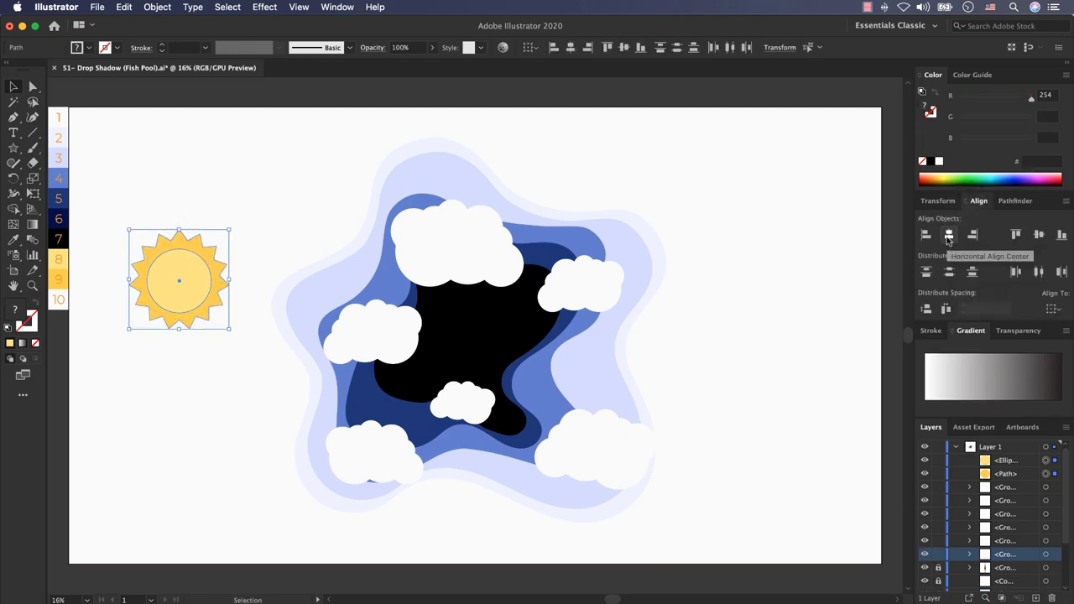
left_click(948, 236)
left_click(1038, 234)
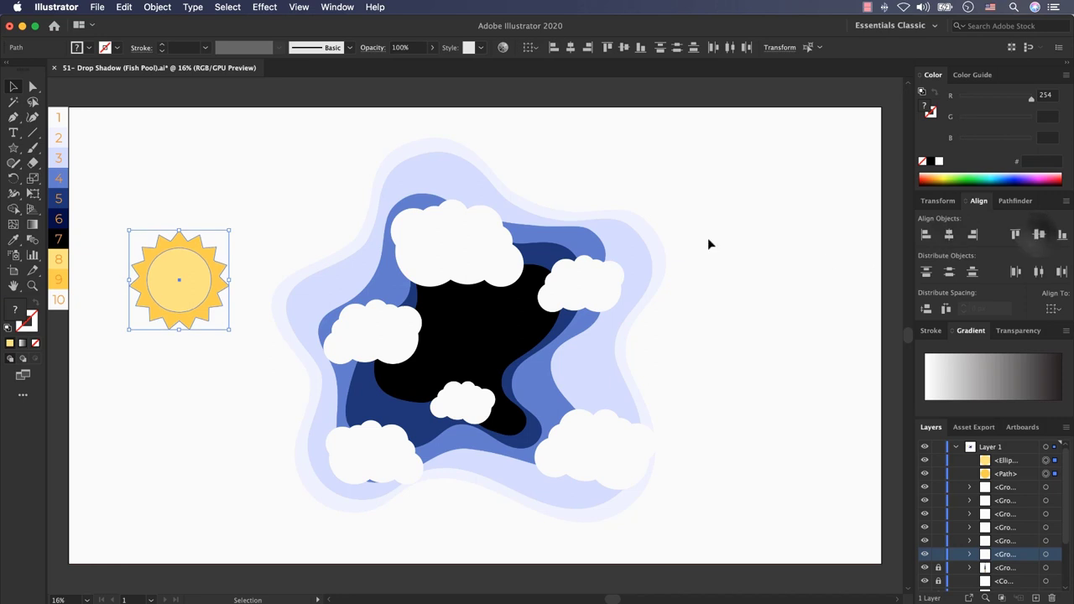
Step: Move the circle and star together as a sun over the pool, overlapping the large upper cloud
left_click(213, 146)
left_click_drag(239, 214, 211, 333)
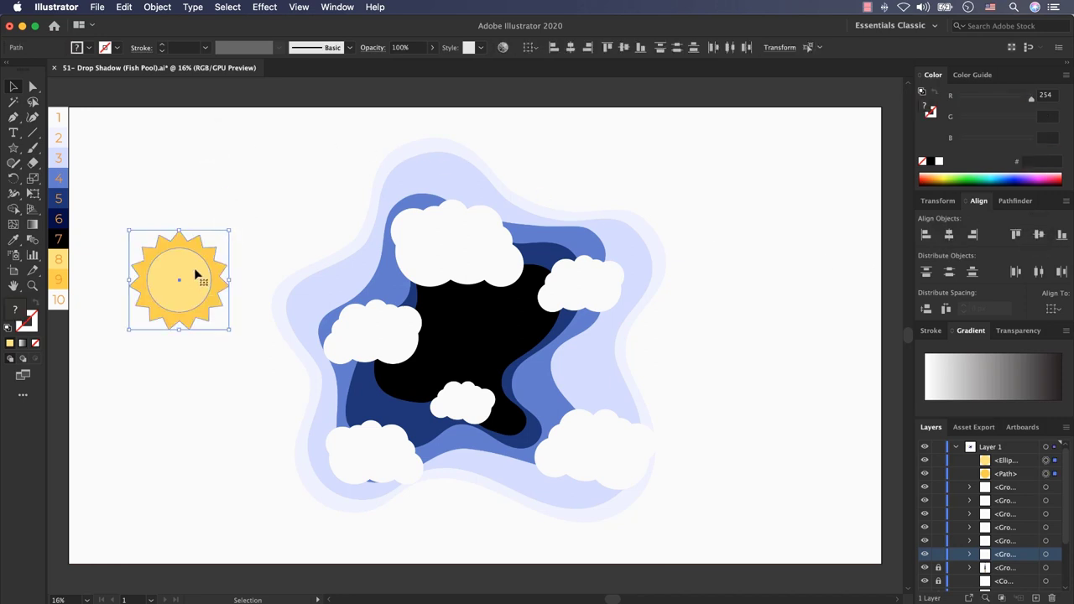
left_click_drag(194, 270, 495, 287)
left_click(695, 189)
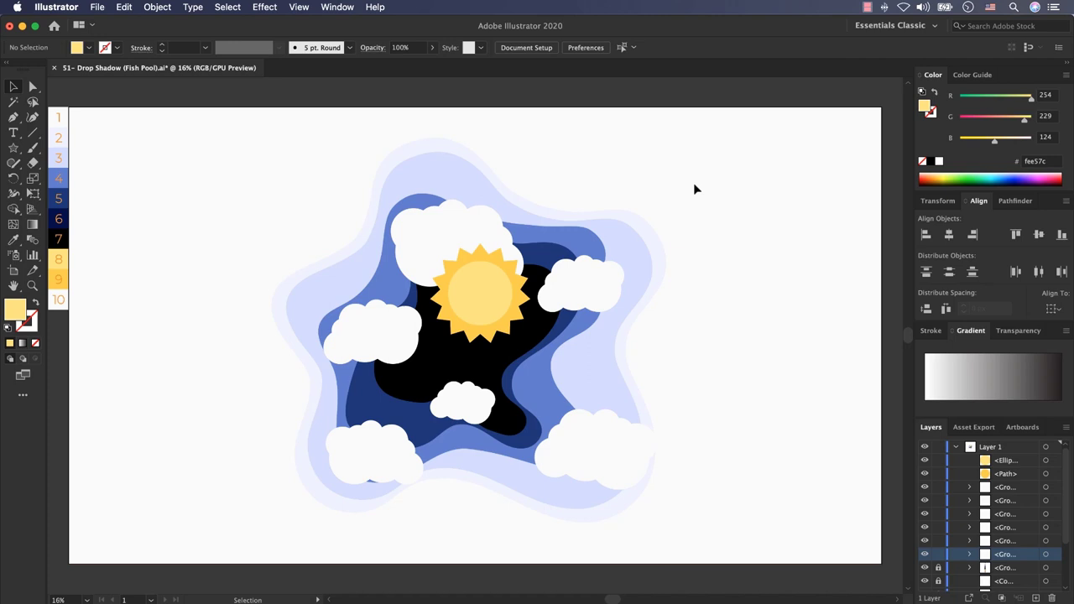
Step: Identify the two outermost cut-out frames and move them together to the front of the stacking order, above the sun and clouds
left_click(1004, 487)
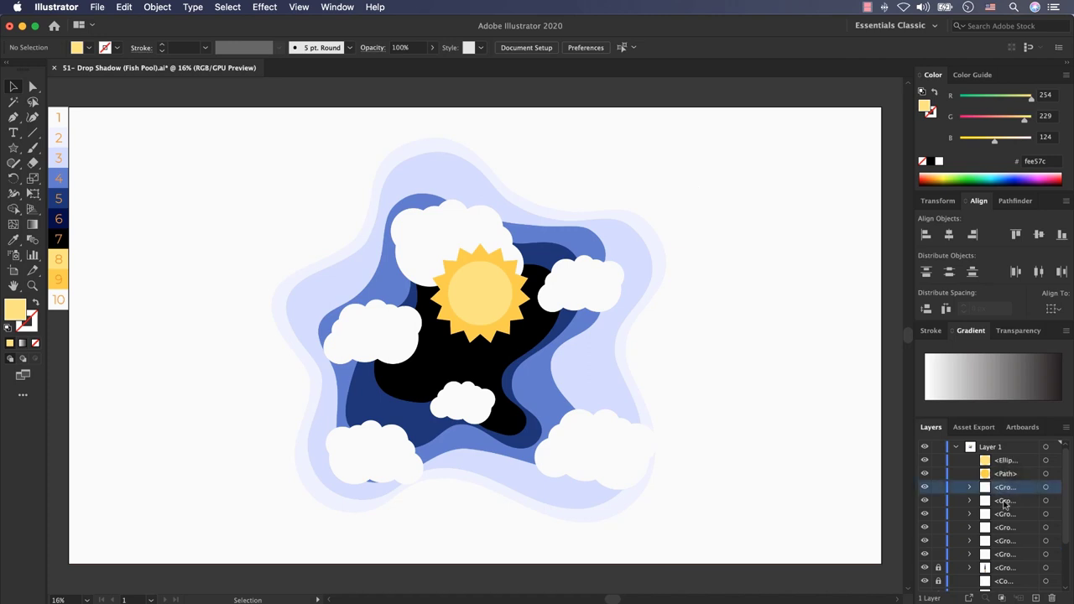
left_click(1004, 501)
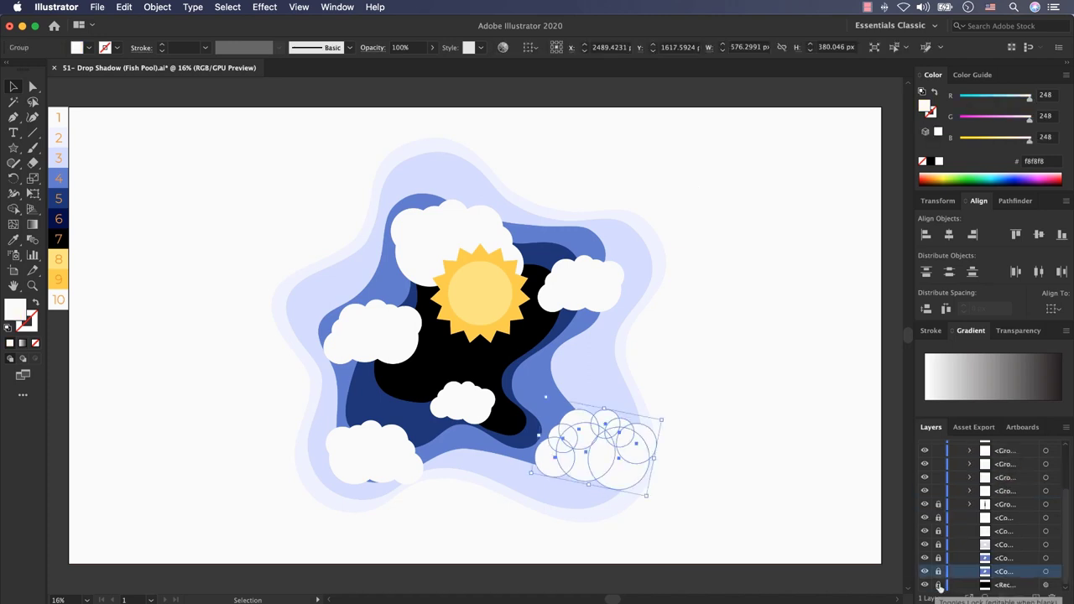
left_click(925, 518)
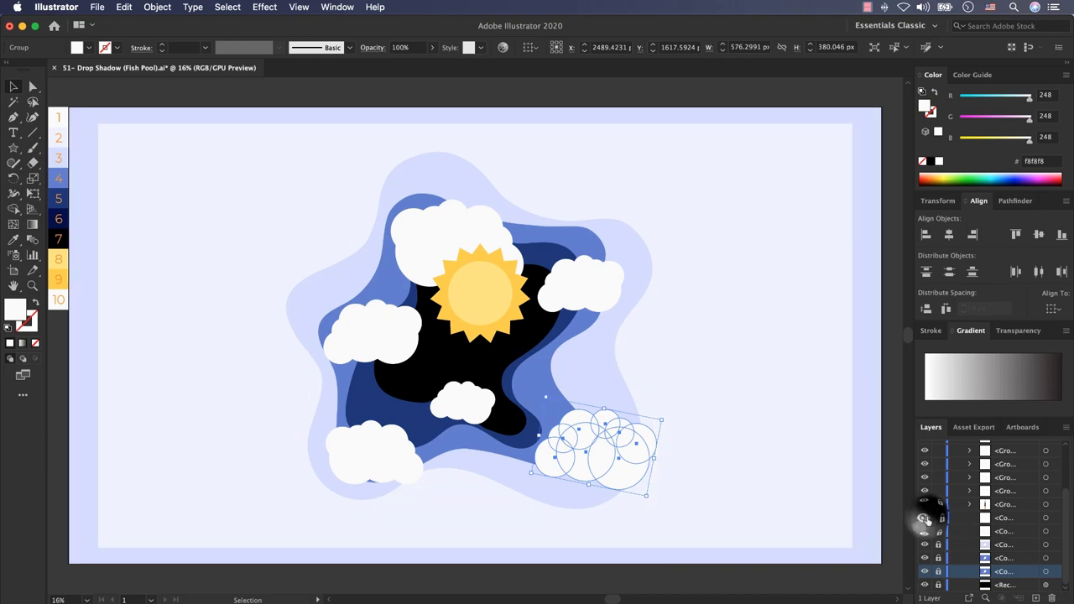
left_click(925, 518)
left_click(988, 521)
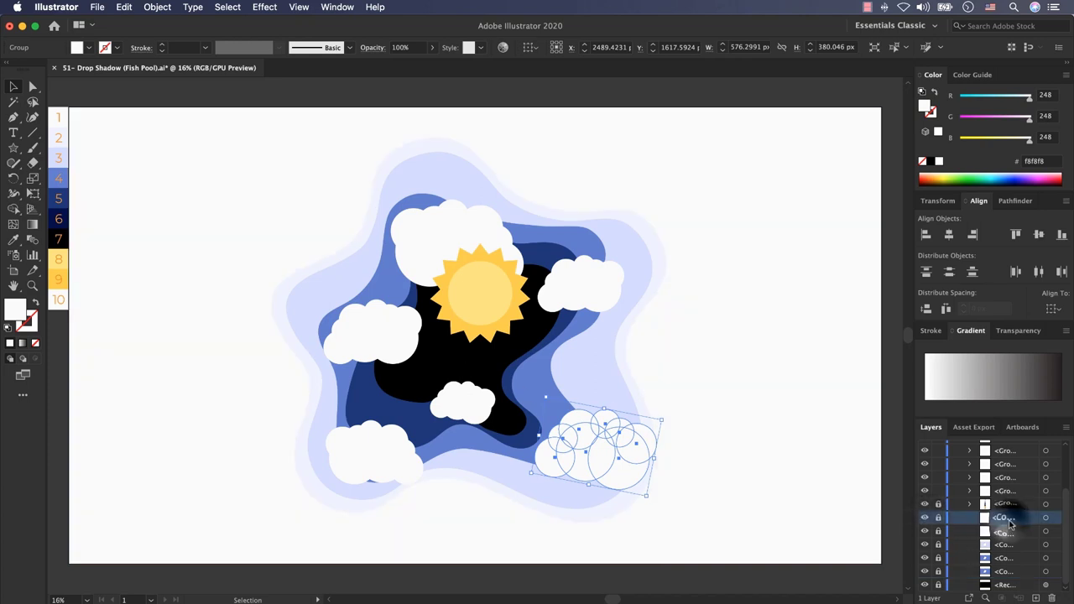
left_click(925, 518)
left_click(925, 518)
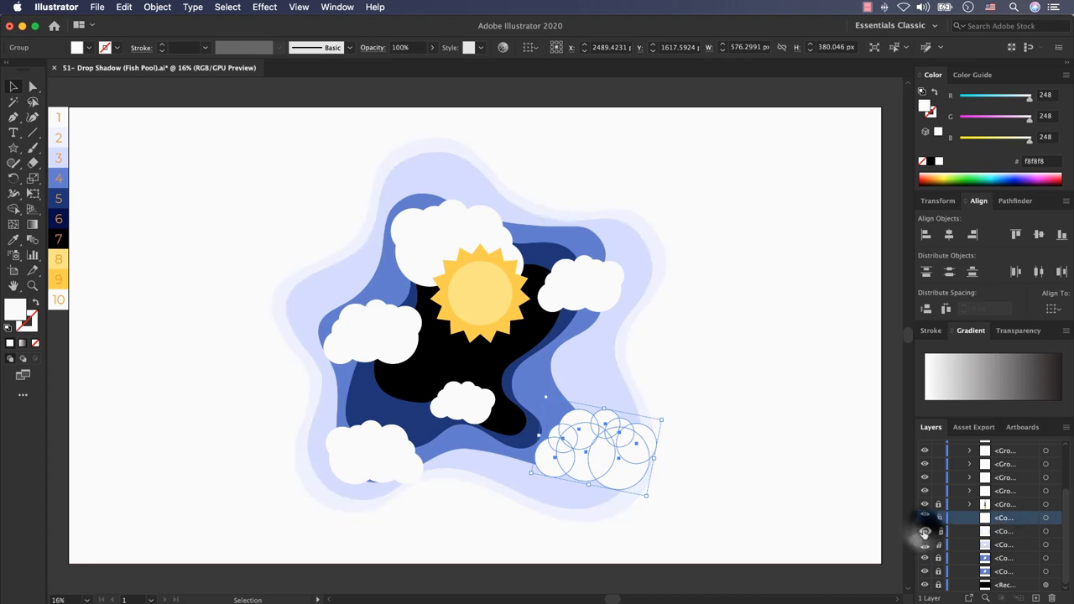
left_click(1003, 531, "shift")
scroll(1003, 532, "up", 5)
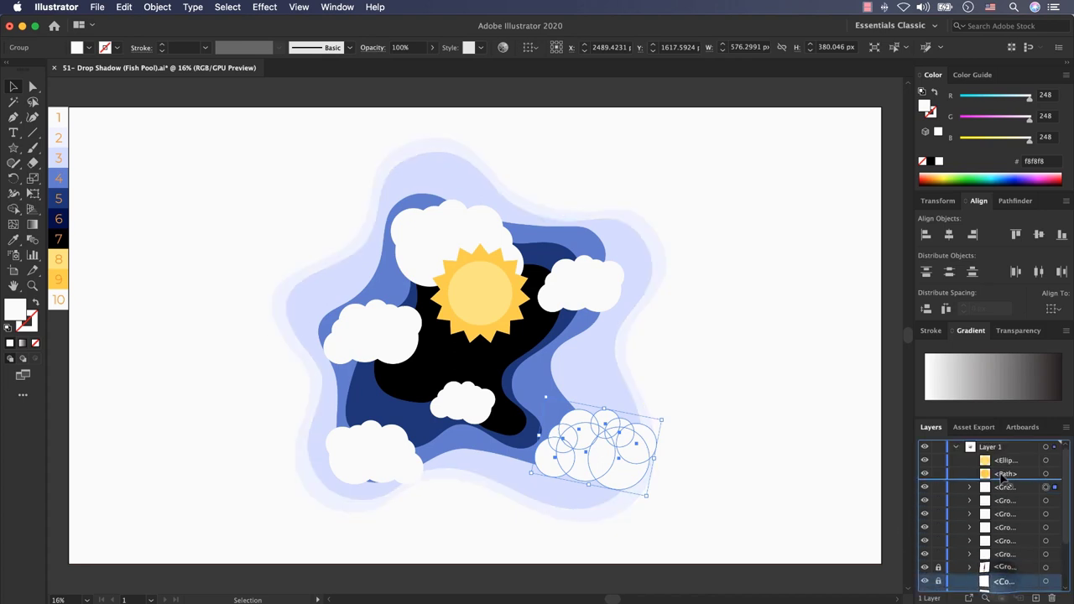
left_click_drag(1003, 456, 1000, 453)
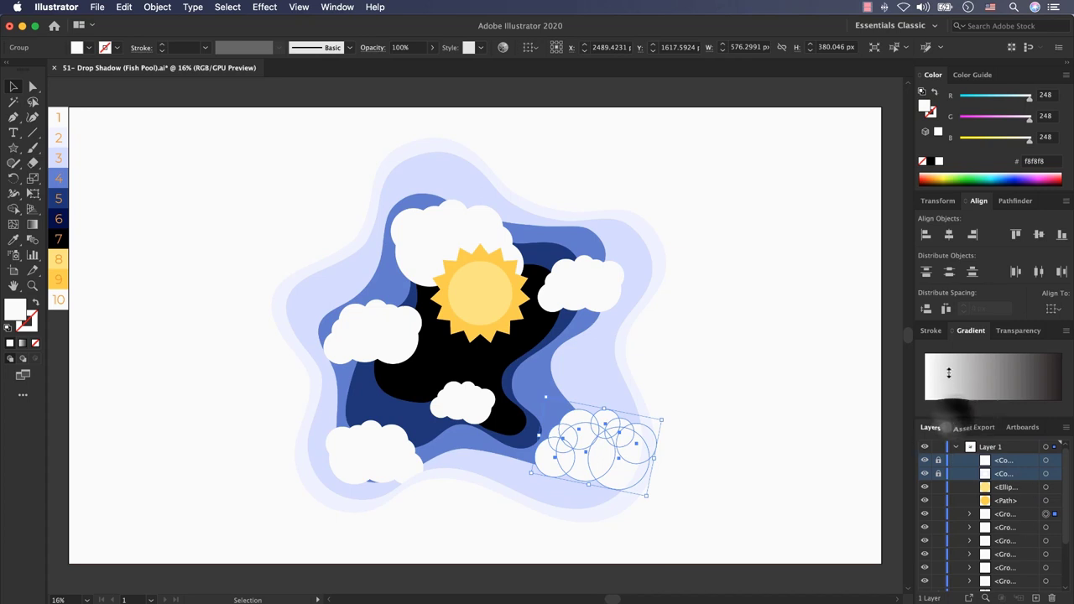
Step: Collapse the gradient, alignment and colour controls to give the layer list more room
double_click(964, 331)
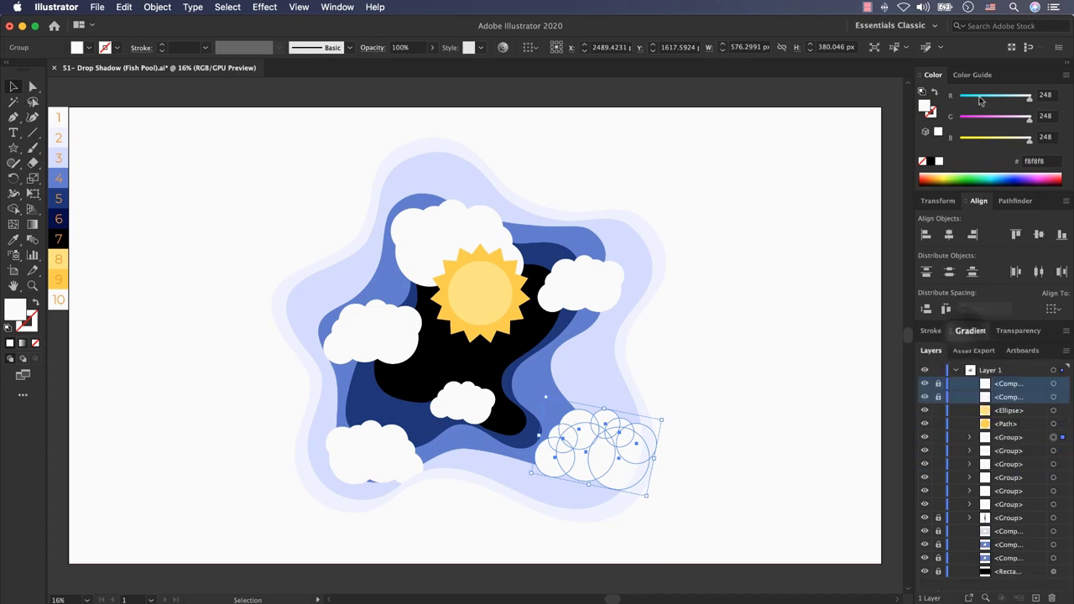
double_click(979, 201)
left_click(969, 76)
left_click(969, 76)
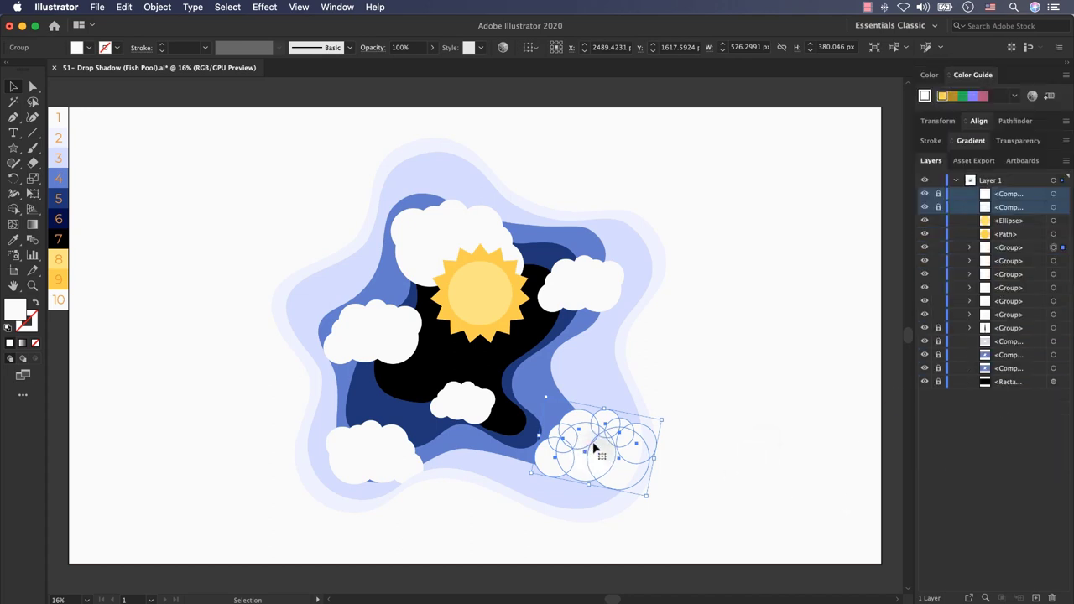
Step: Bring the left, lower-right and large upper clouds forward together, above the sun but beneath the two outermost frames
left_click(1004, 233)
left_click(1010, 220)
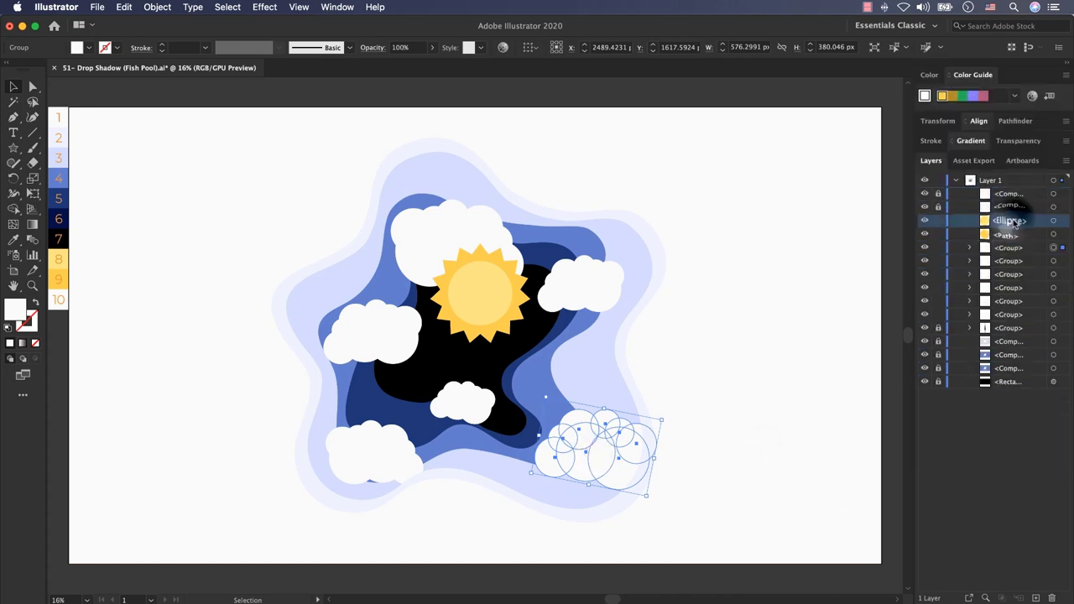
left_click(1006, 247)
left_click(375, 337)
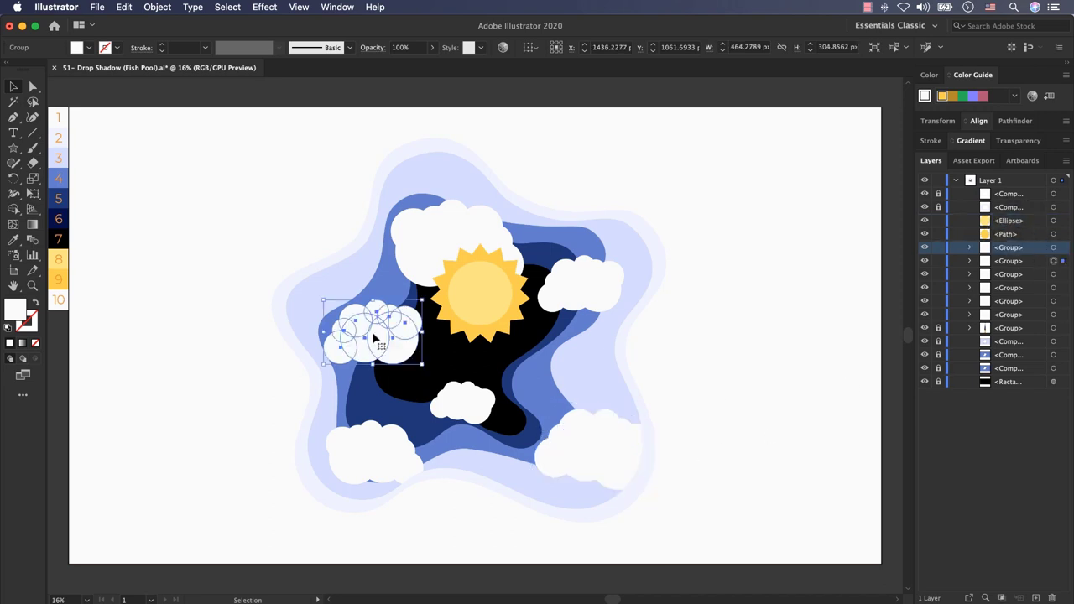
left_click(604, 427, "shift")
left_click(429, 235, "shift")
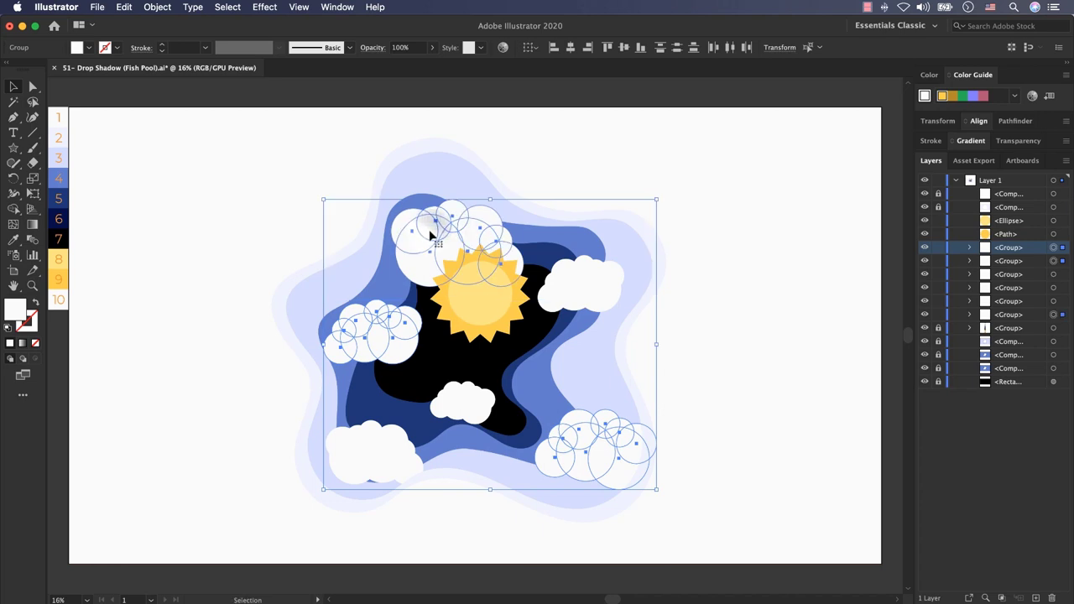
left_click(1019, 317)
left_click(1023, 260, "super")
left_click(1012, 248, "super")
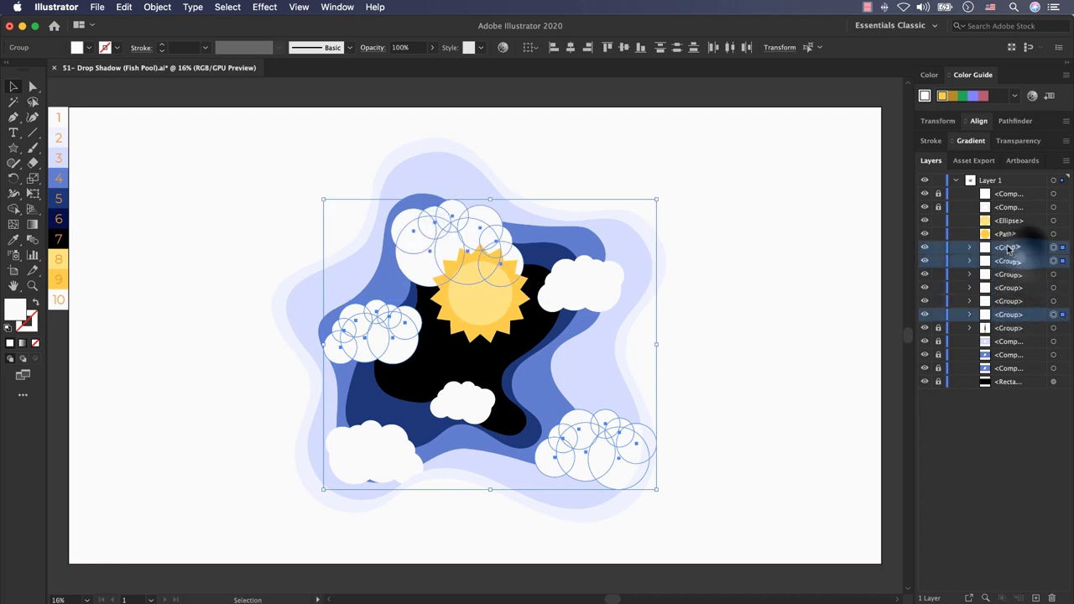
left_click_drag(1008, 248, 1020, 210)
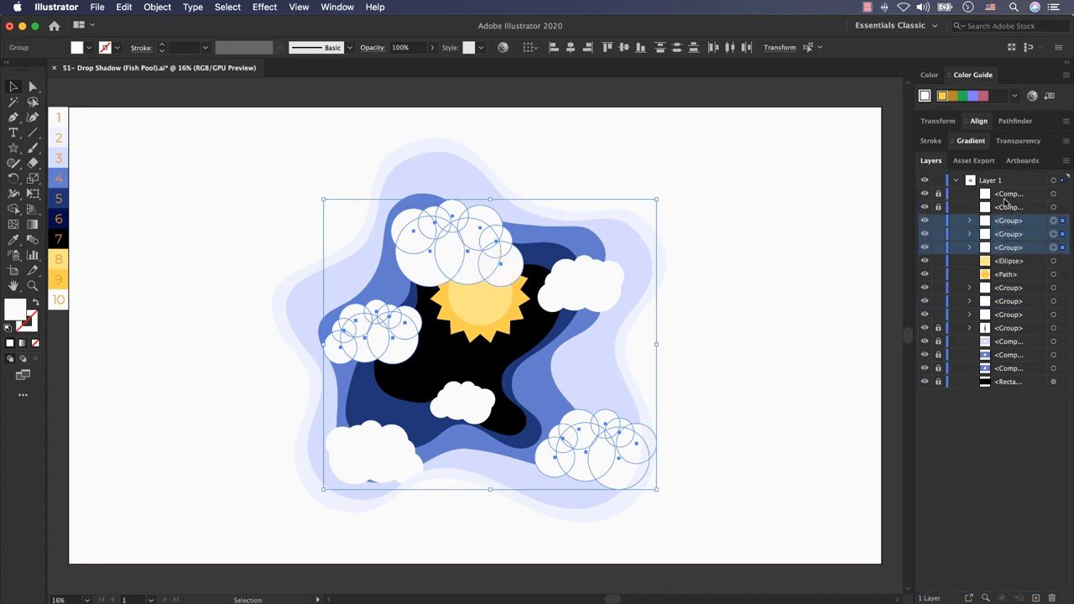
left_click(568, 361)
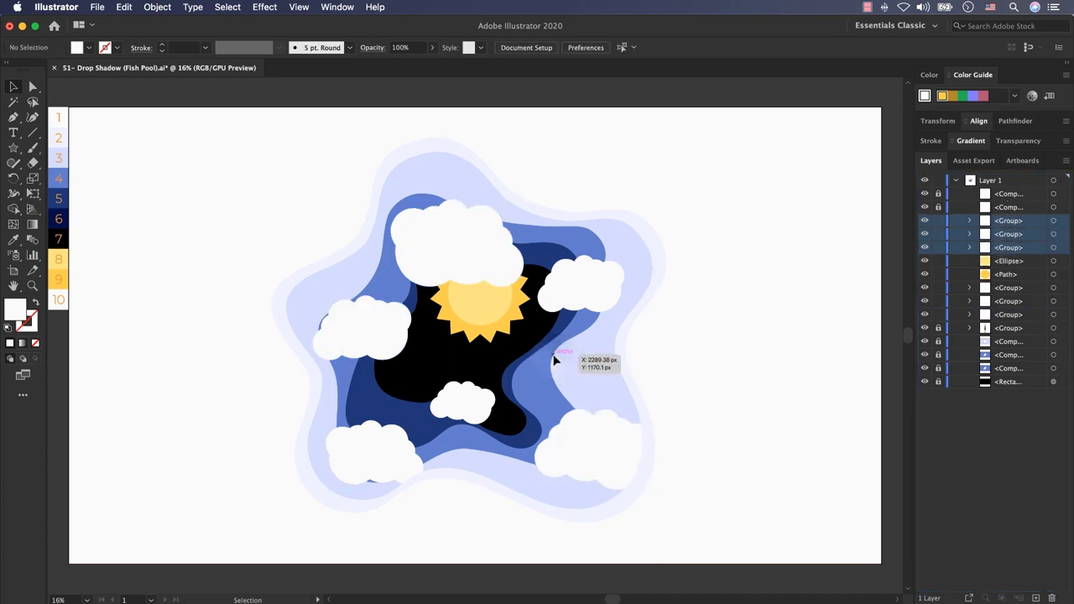
Step: Raise the pale blue cut-out above the sun, directly beneath the three foreground clouds
left_click(1024, 276)
left_click(1012, 289)
left_click(1003, 328)
left_click_drag(1007, 329, 1006, 258)
Step: Shift the left and large upper clouds outward toward the upper left, and nudge the right cloud toward the sun
left_click_drag(376, 332, 359, 326)
left_click(669, 359)
left_click_drag(476, 248, 468, 227)
left_click(718, 311)
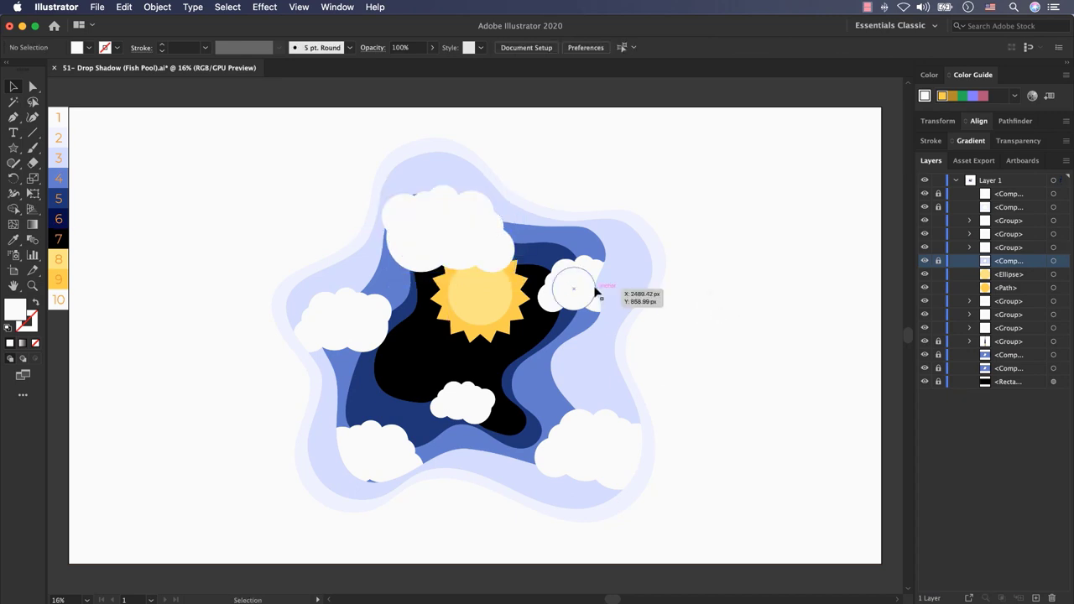
left_click_drag(579, 293, 559, 290)
left_click(688, 309)
Step: Send the small lower cloud back in the stacking order to directly above the black base
left_click(545, 281)
left_click_drag(611, 251, 467, 404)
left_click_drag(1007, 261, 1004, 382)
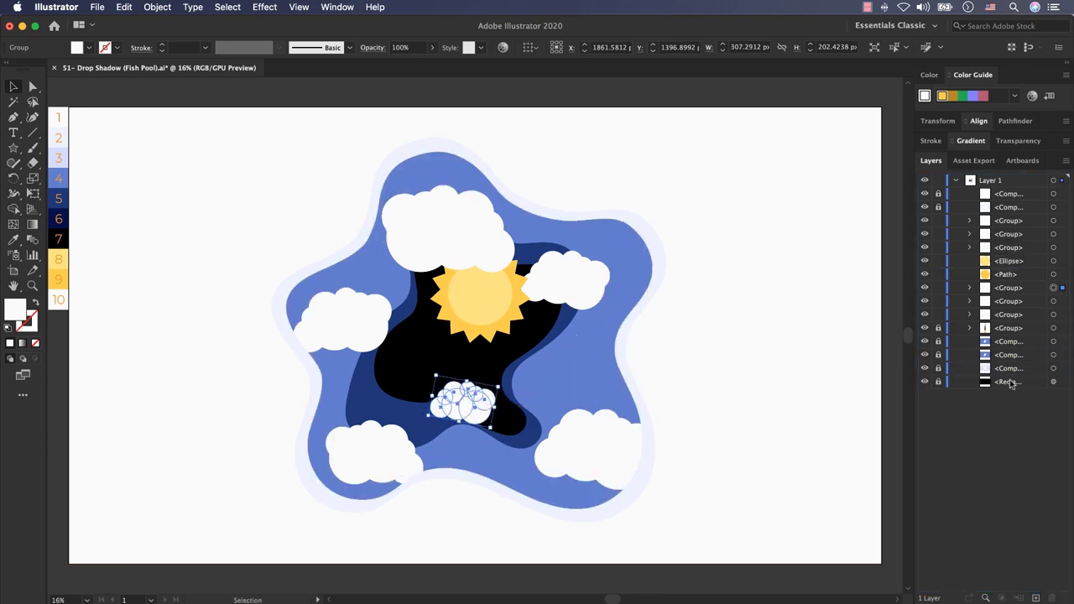
key("super+z")
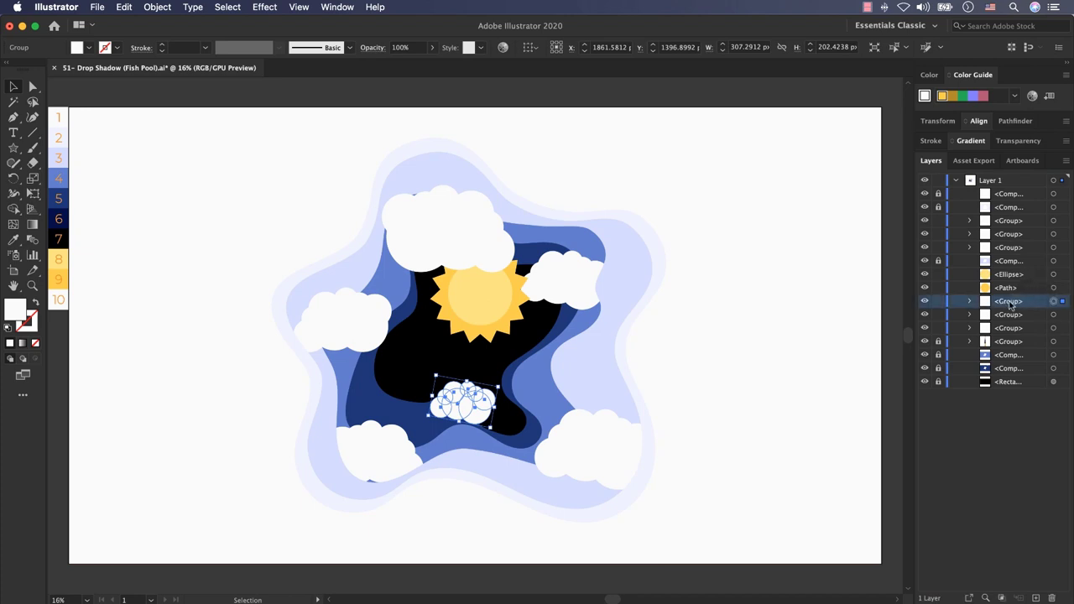
left_click_drag(1009, 305, 1005, 375)
left_click(683, 352)
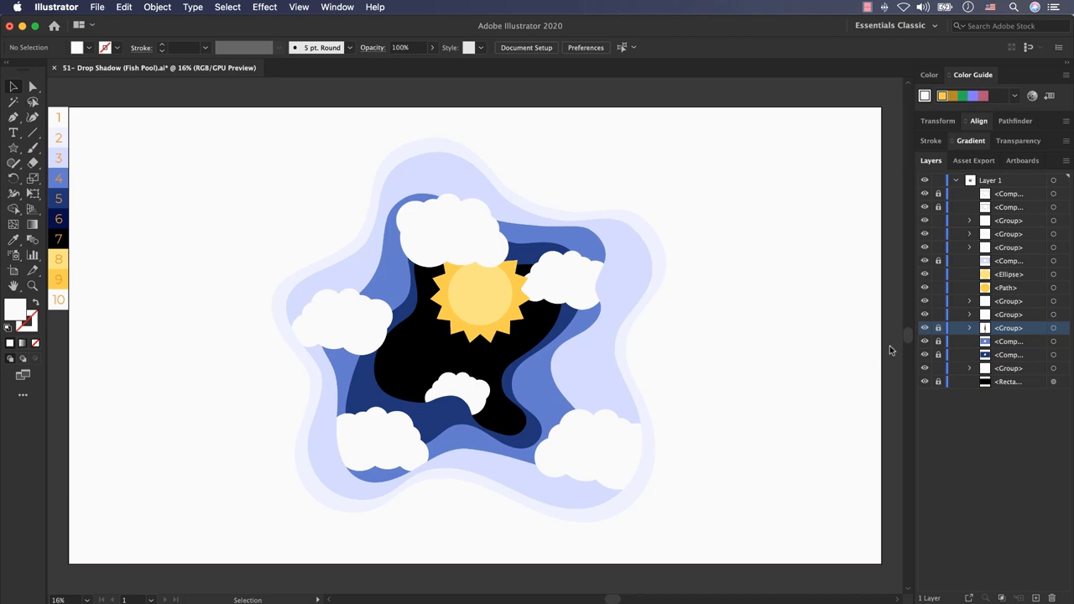
Step: Unlock the five cut-out frames, keeping the black base and the palette group locked
left_click(938, 354)
left_click(938, 342)
left_click(937, 260)
left_click(938, 207)
left_click(938, 193)
left_click(984, 409)
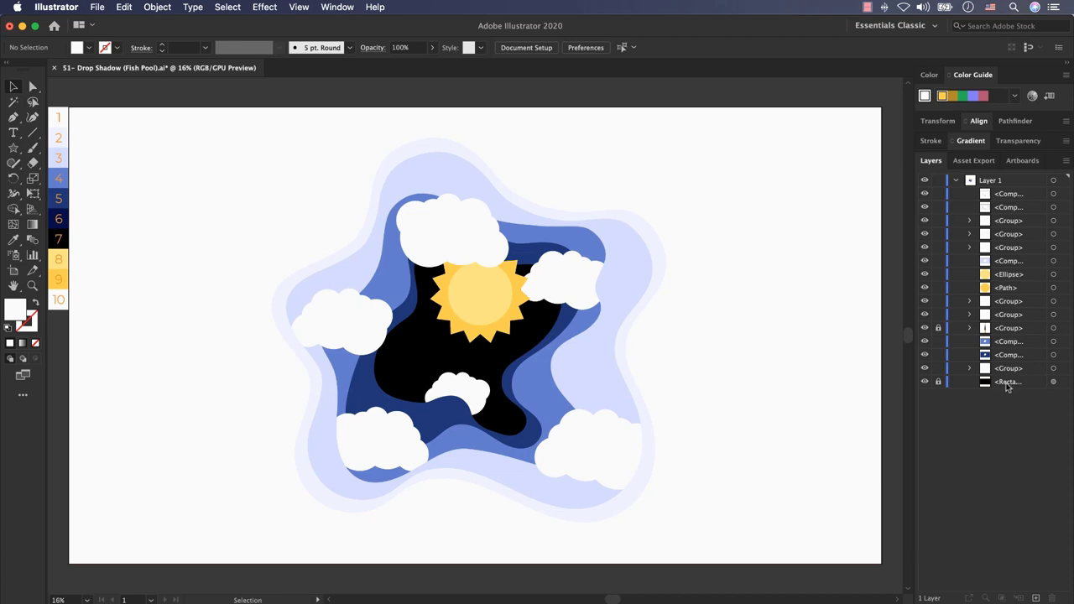
Step: Try a drop shadow in Overlay mode on all unlocked artwork, with 100% opacity, 20 px offsets and 50 px blur
left_click_drag(761, 87, 220, 537)
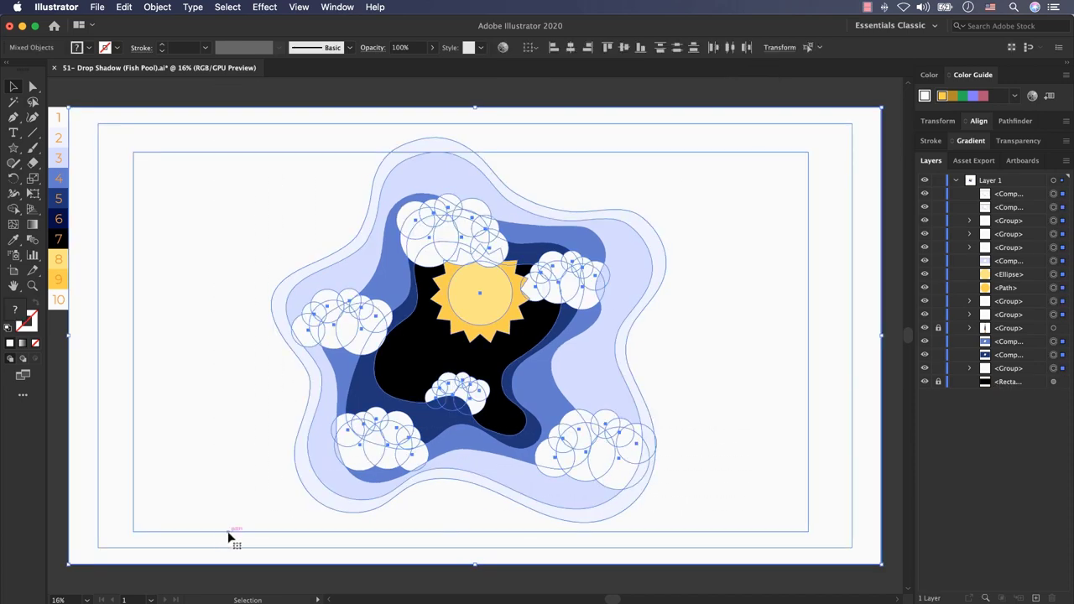
left_click(263, 8)
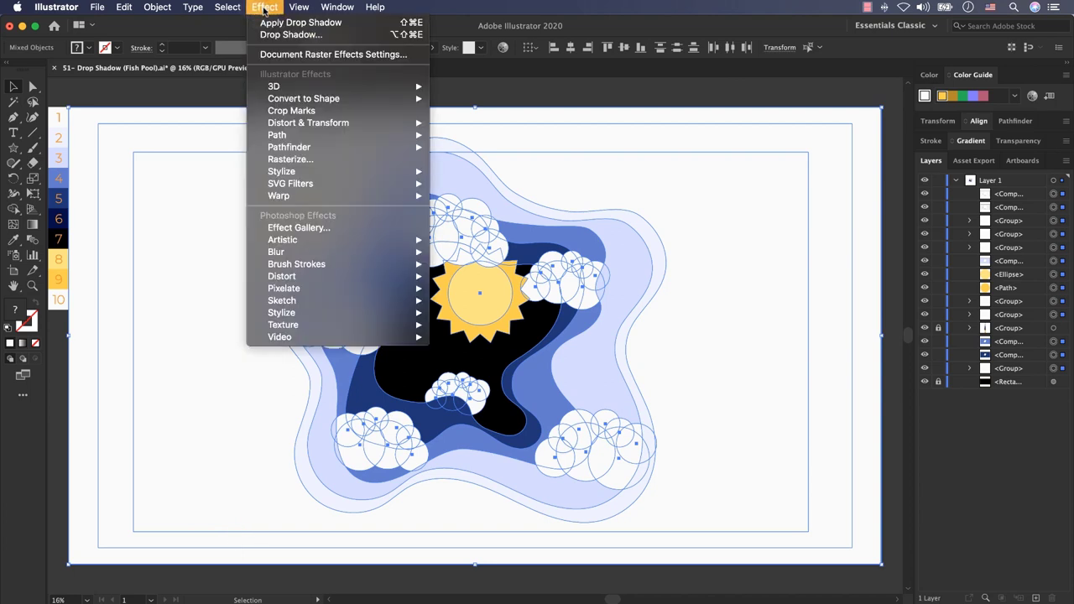
mouse_move(275, 174)
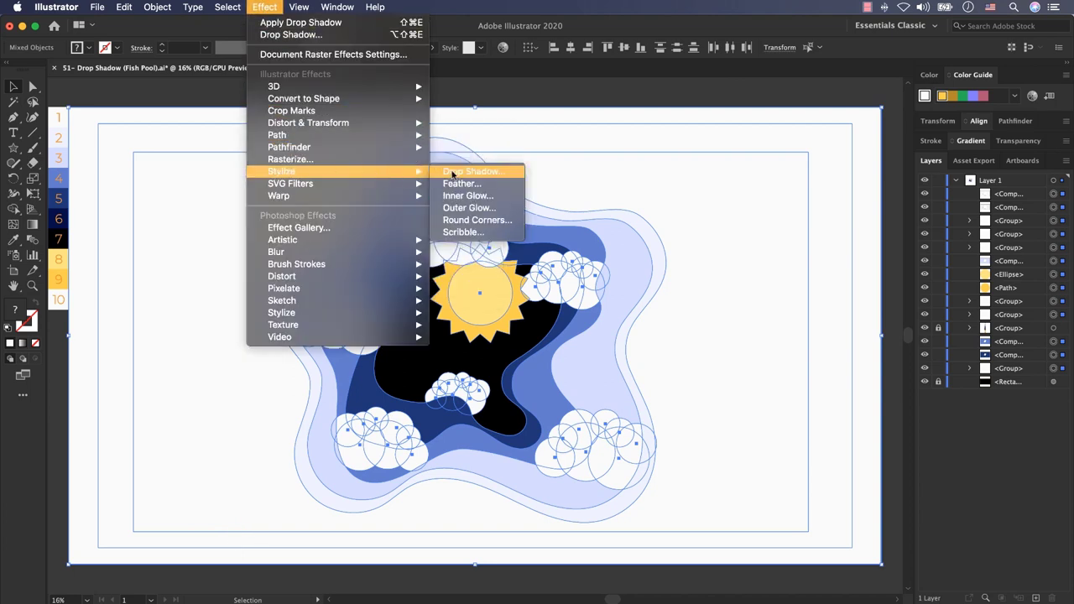
left_click(450, 173)
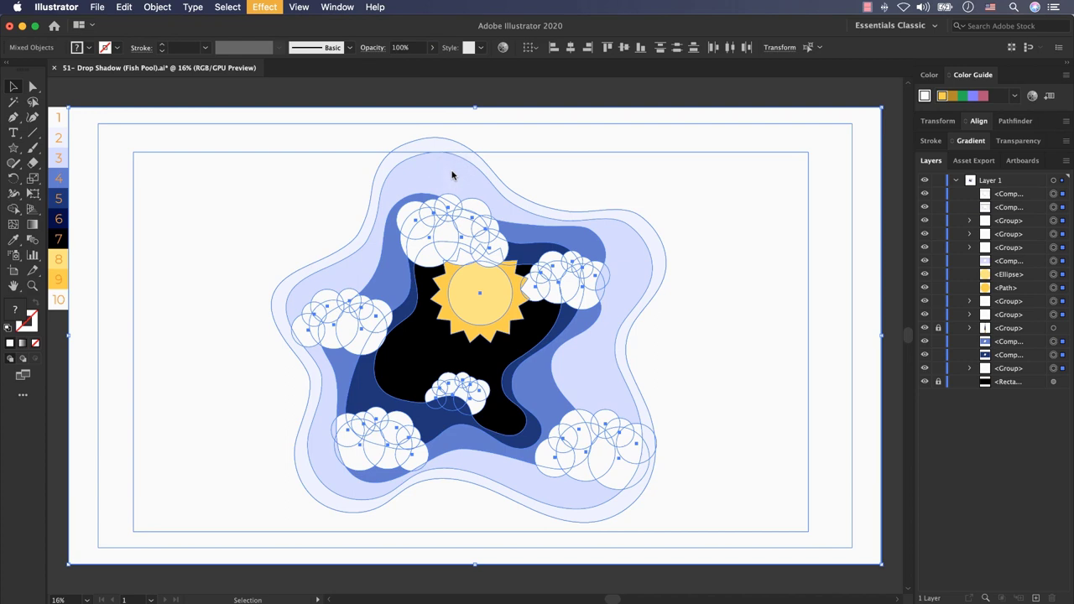
left_click(52, 109)
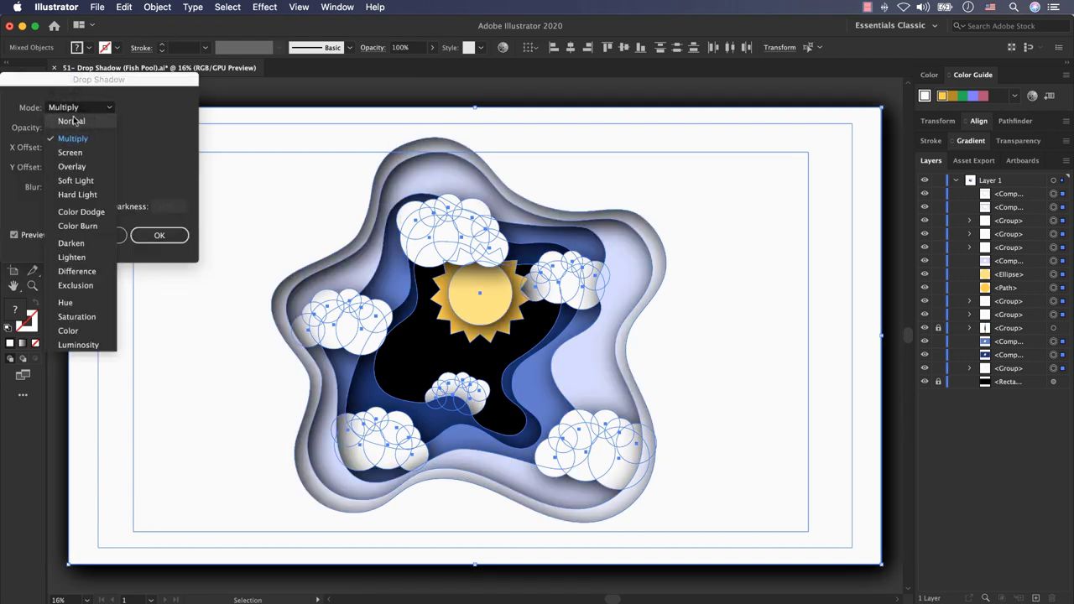
left_click(73, 121)
left_click(81, 107)
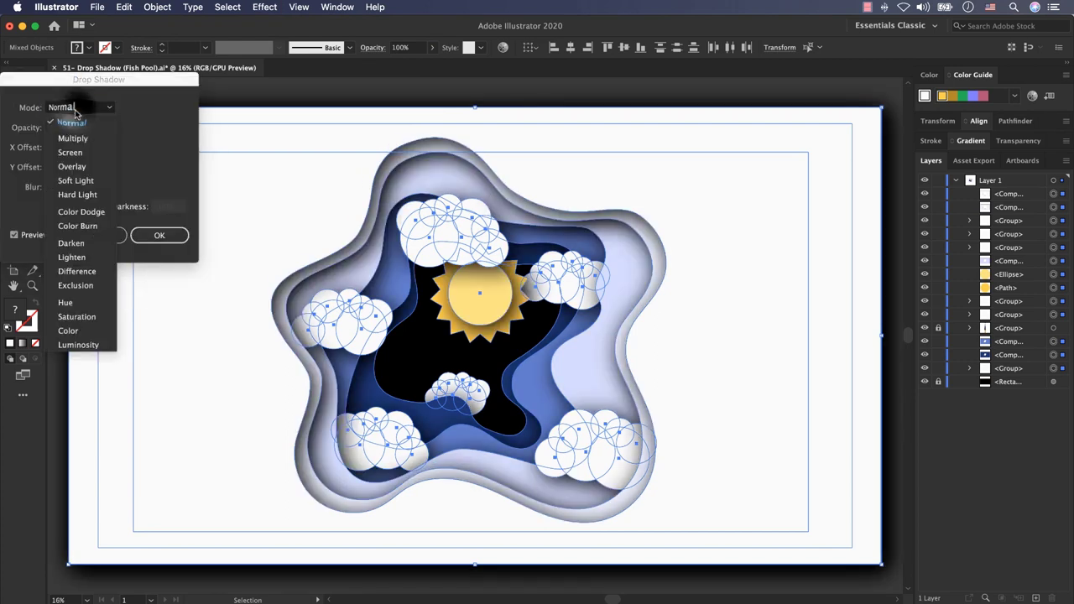
left_click(71, 152)
left_click(72, 167)
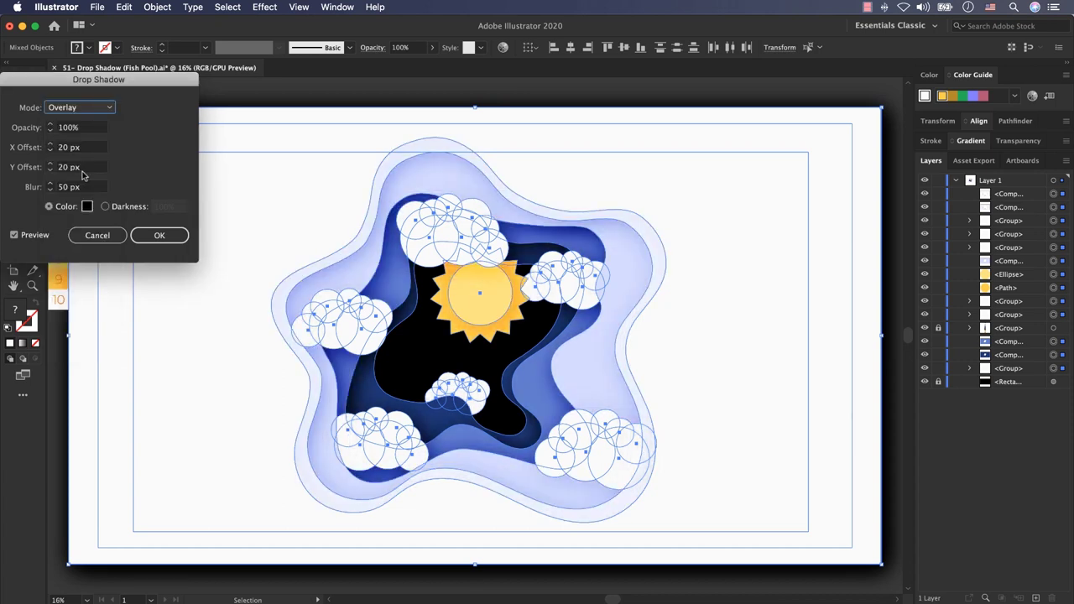
left_click(153, 234)
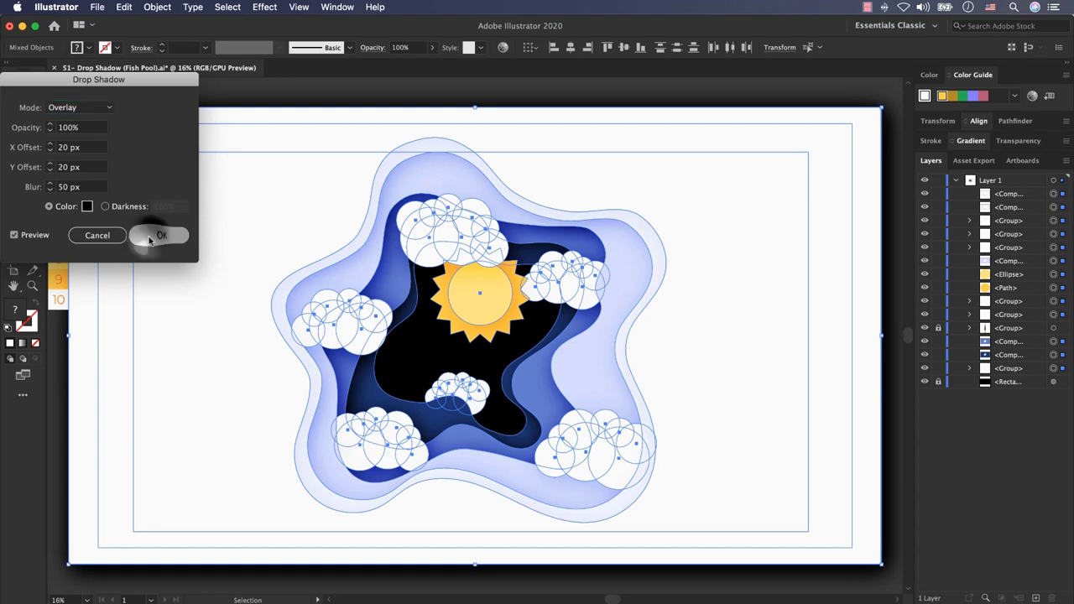
left_click(287, 83)
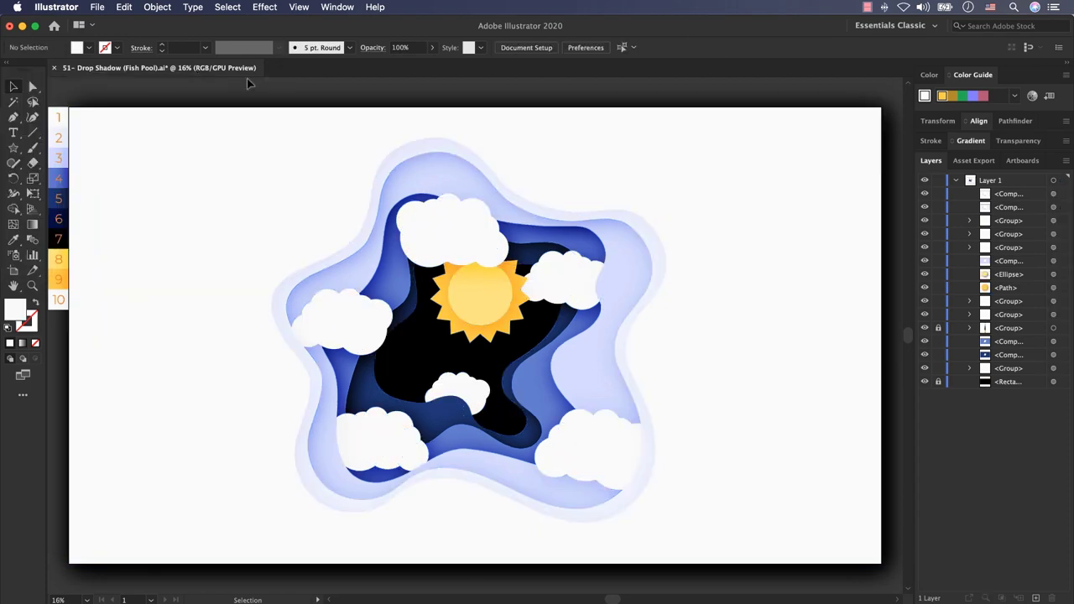
Step: Start a drop shadow on all unlocked artwork in Multiply mode with 90% opacity
key("super+a")
left_click(264, 7)
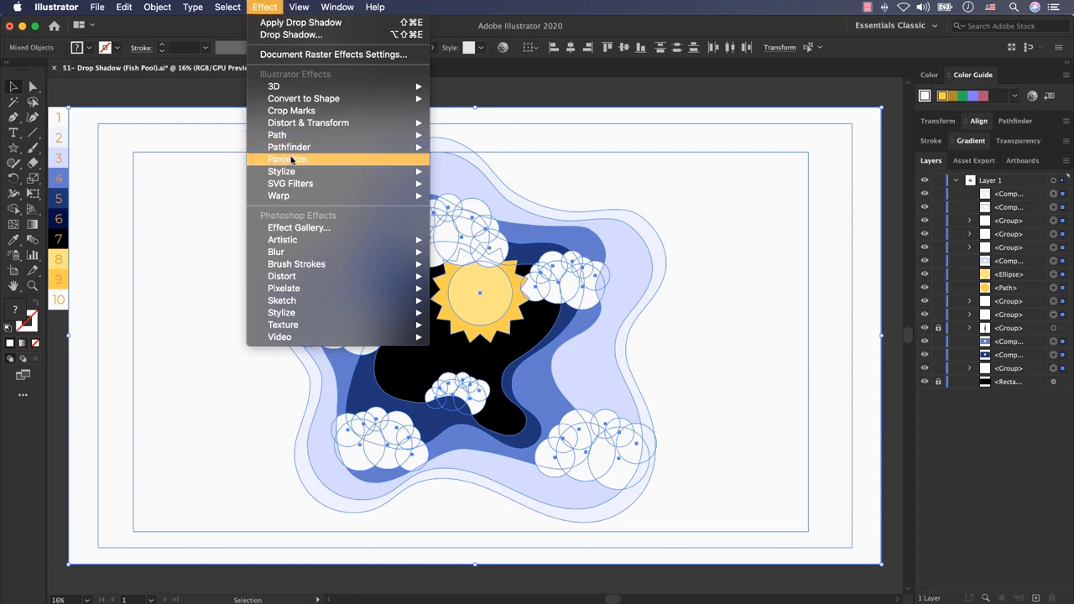
mouse_move(405, 171)
left_click(444, 171)
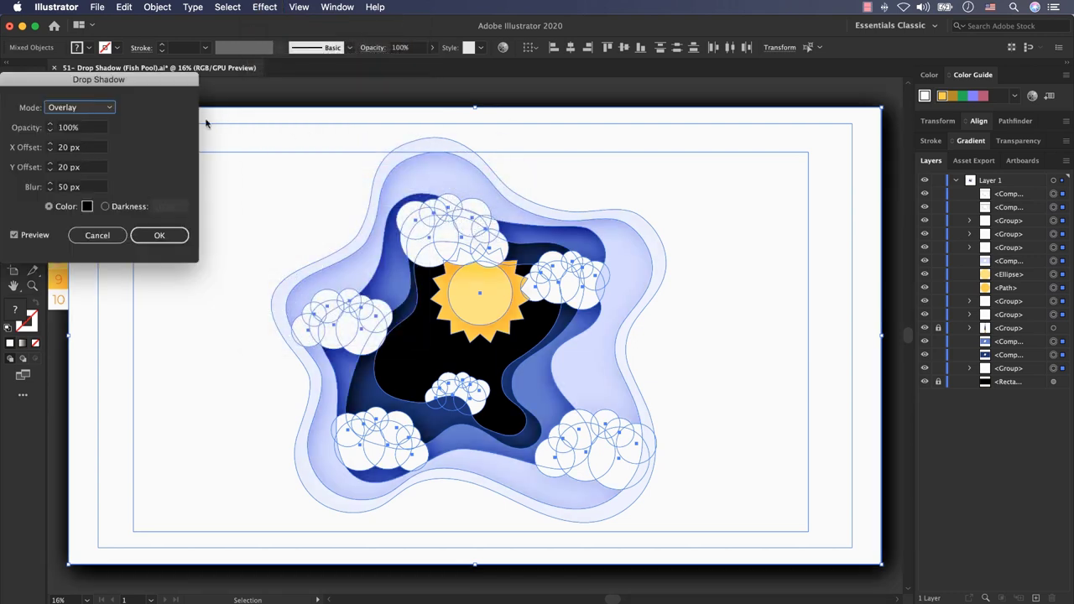
left_click(84, 108)
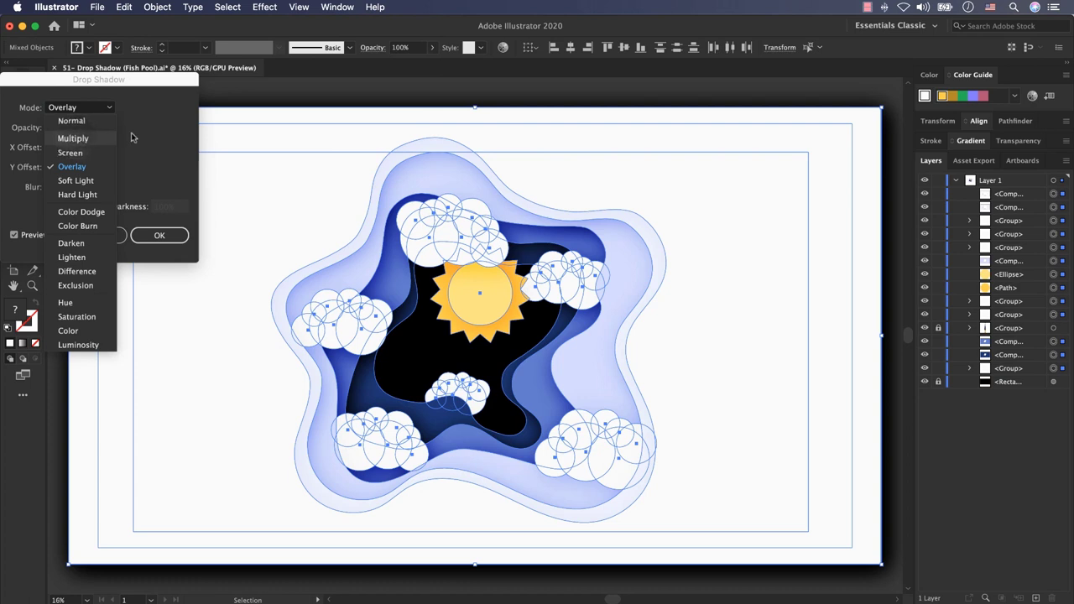
left_click(76, 139)
type("90")
key("Tab")
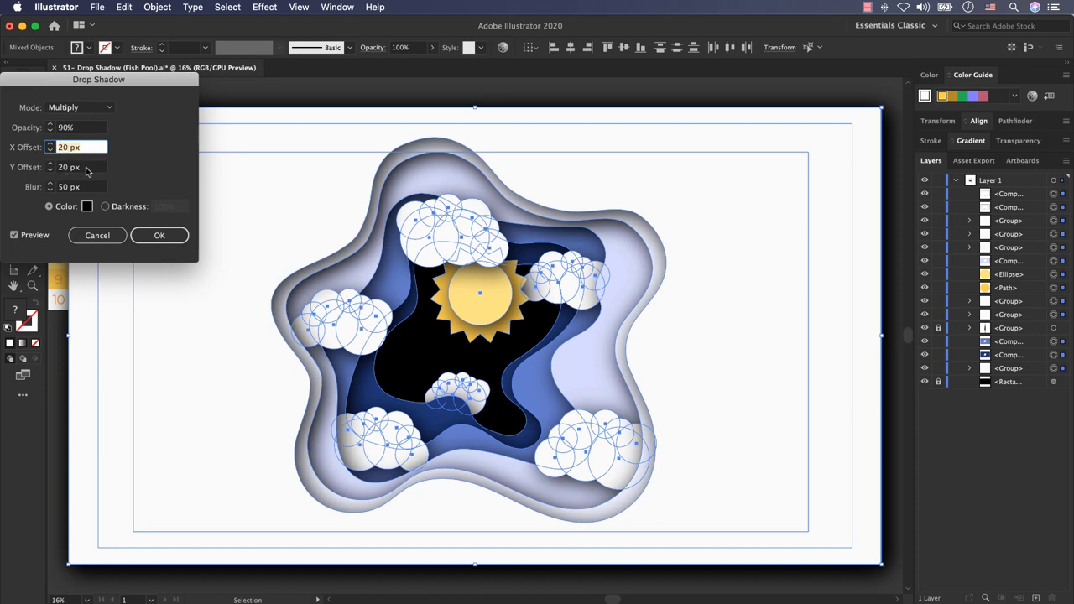
Step: Try a drop shadow blur of 10 px
left_click(91, 168)
left_click(94, 187)
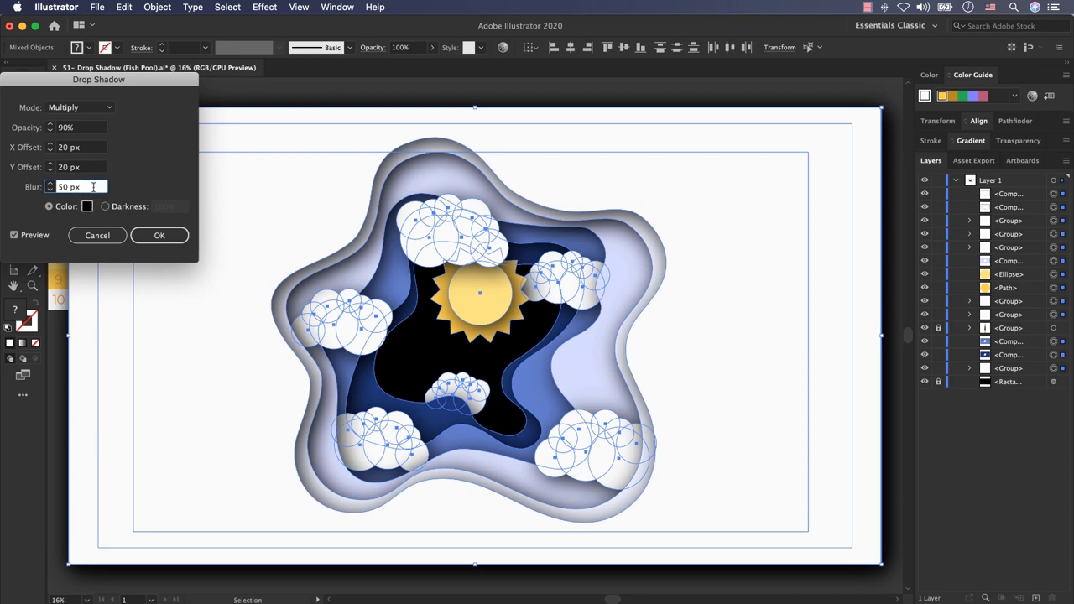
left_click_drag(93, 186, 43, 189)
type("10")
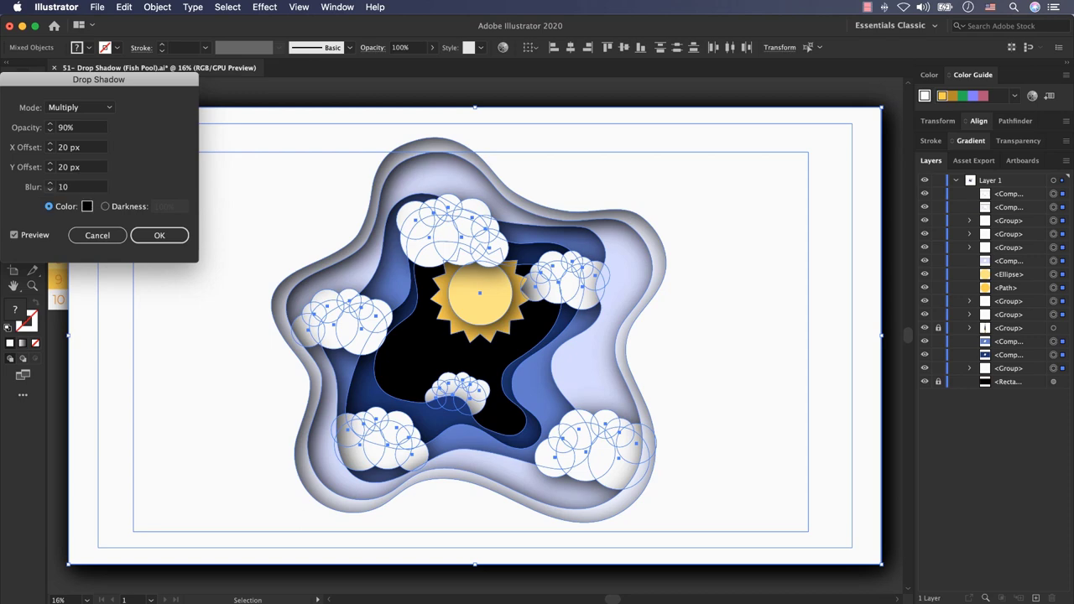
key("Tab")
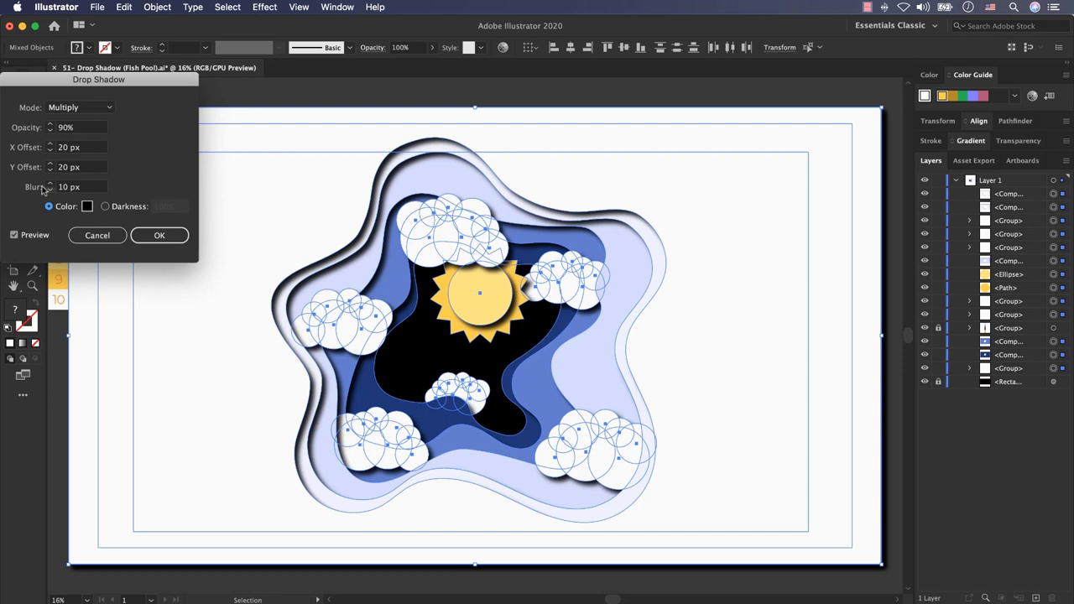
Step: Set the drop shadow's blur to 30 px and its opacity to 100%
triple_click(88, 187)
type("30")
key("Tab")
left_click_drag(79, 127, 33, 129)
type("100")
key("Tab")
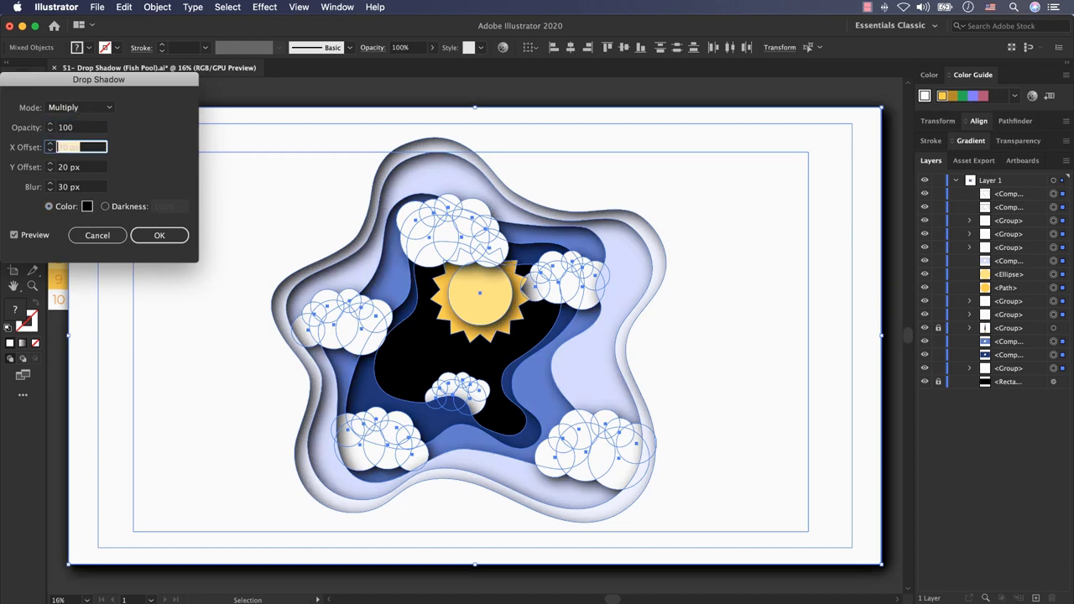
Step: Try a softer drop shadow with a 60 px blur
triple_click(84, 186)
type("60")
key("Tab")
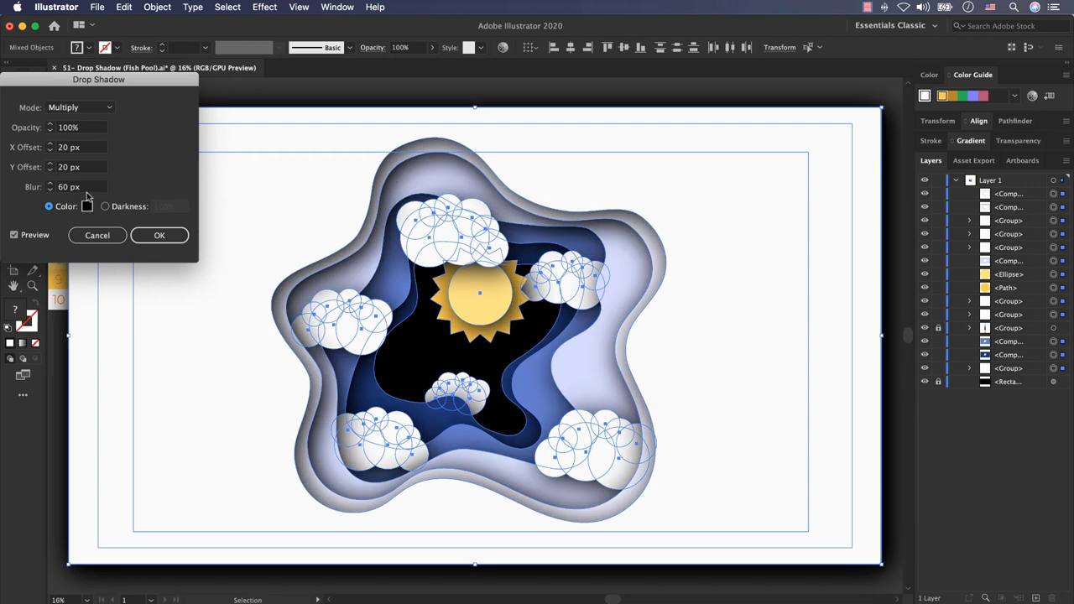
Step: Return the shadow blur to 30 px and apply the drop shadow to the artwork
triple_click(84, 187)
type("30")
key("Tab")
left_click(161, 238)
left_click(323, 86)
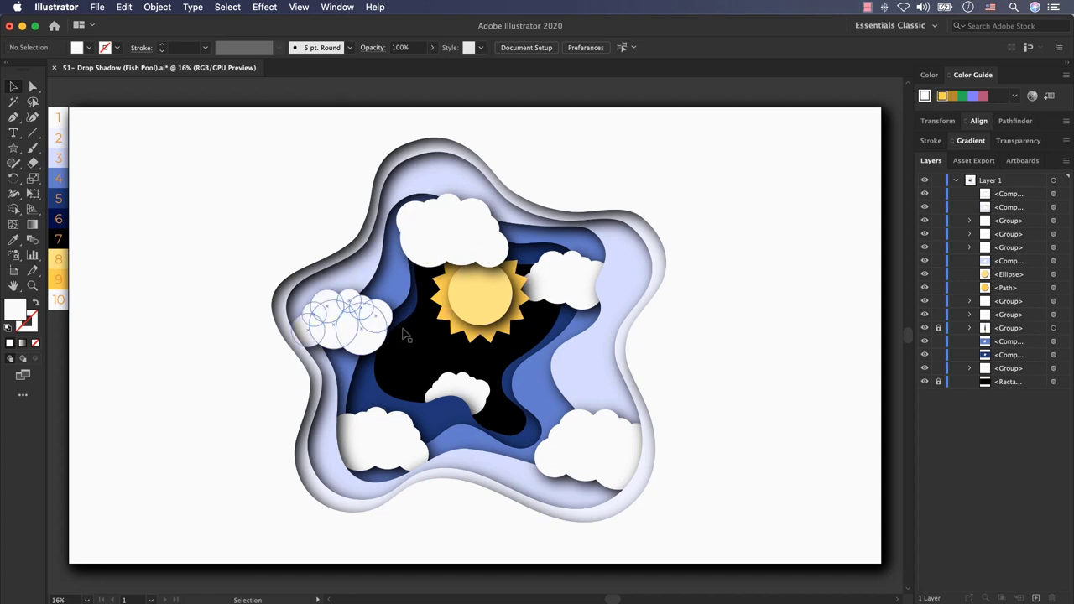
left_click(436, 126)
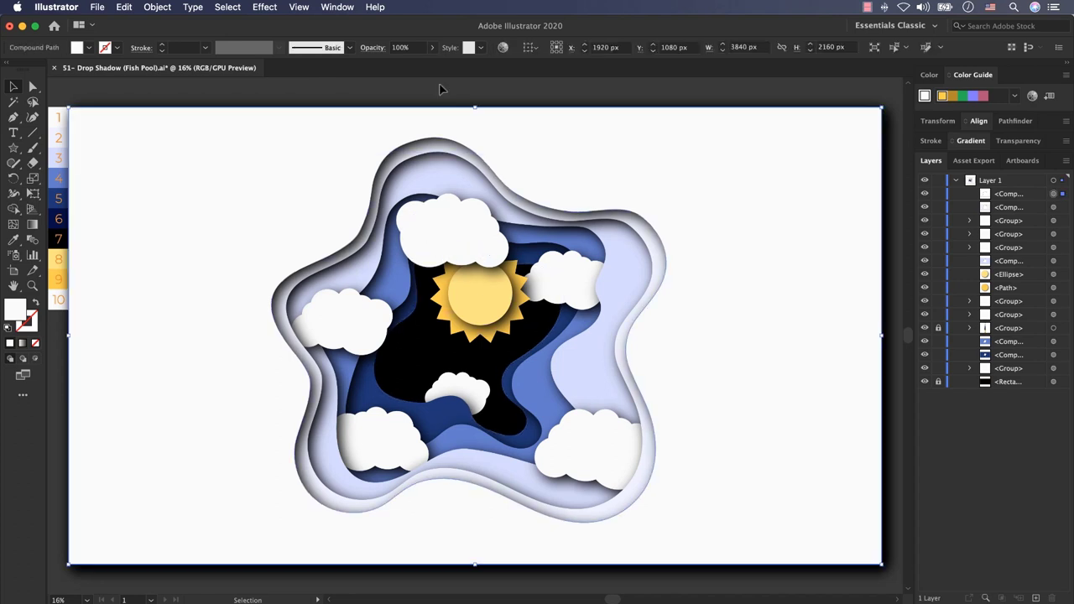